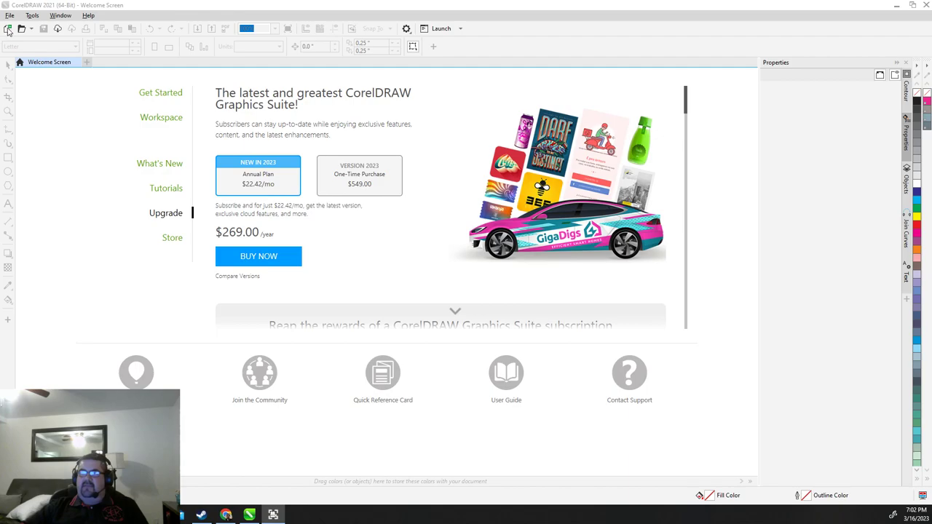
Open the Create a New Document dialog from the standard toolbar's New Document button
left_click(7, 29)
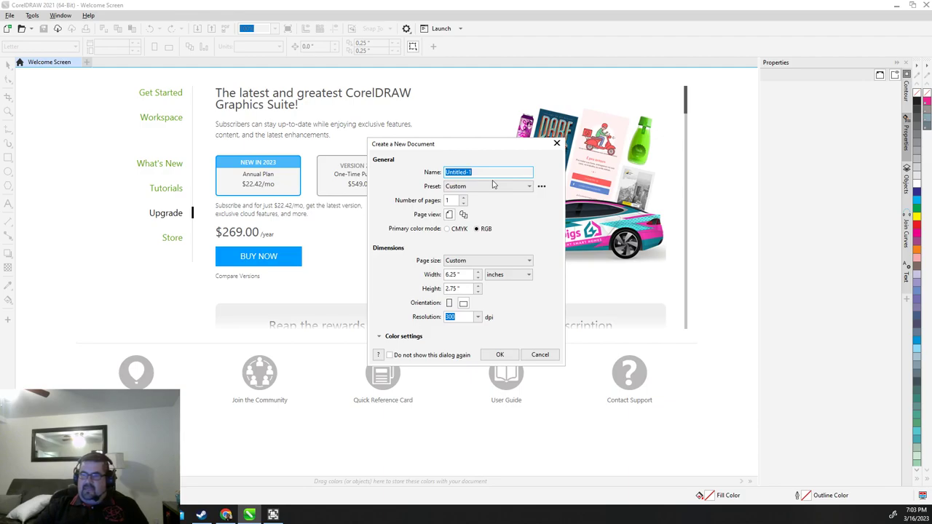
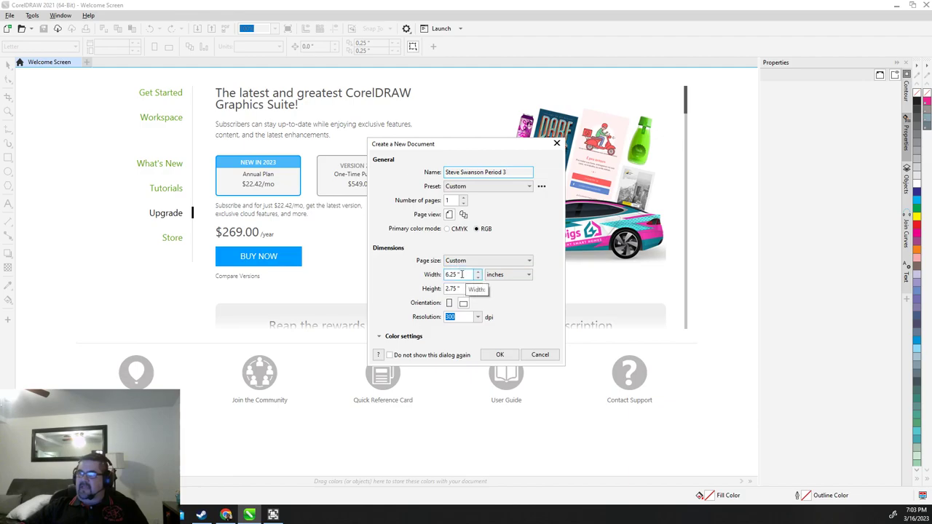
Name the document after the student and create it with a 32 × 18 inch page
left_click_drag(461, 275, 442, 270)
type("32")
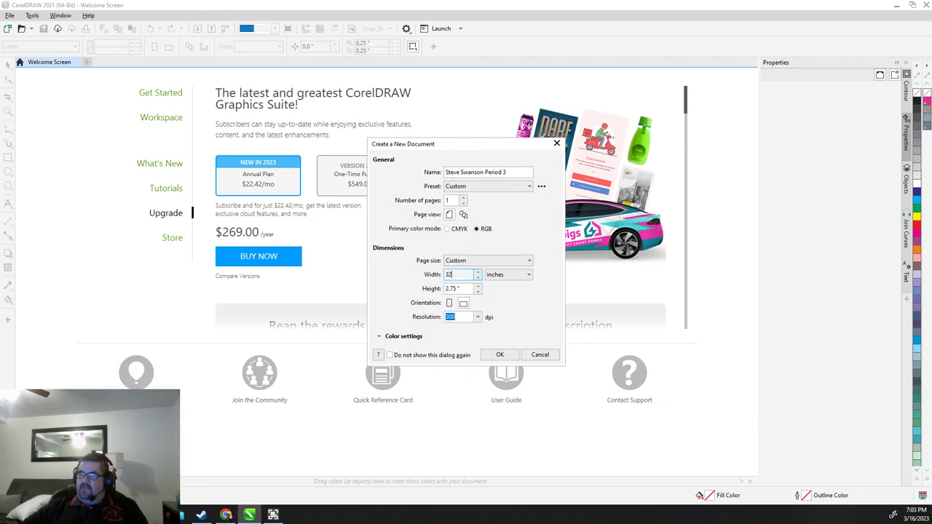
key("Tab")
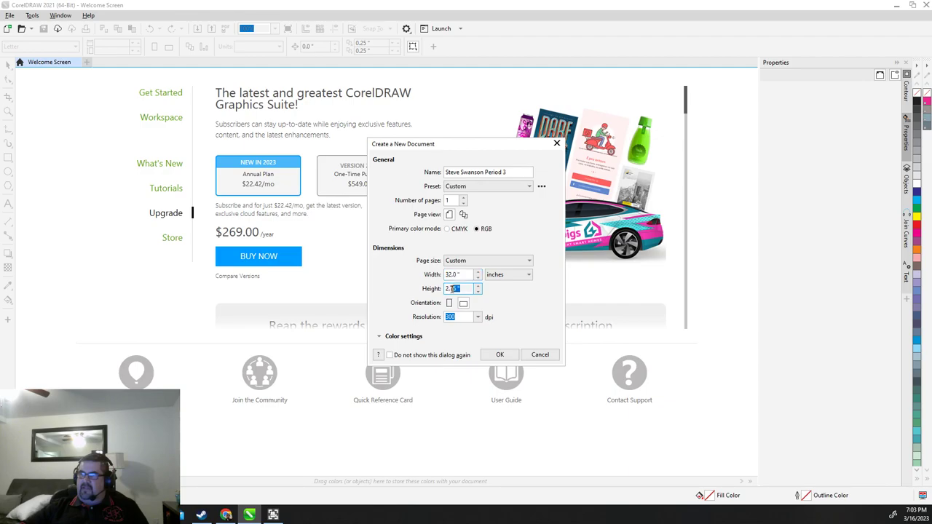
type("18")
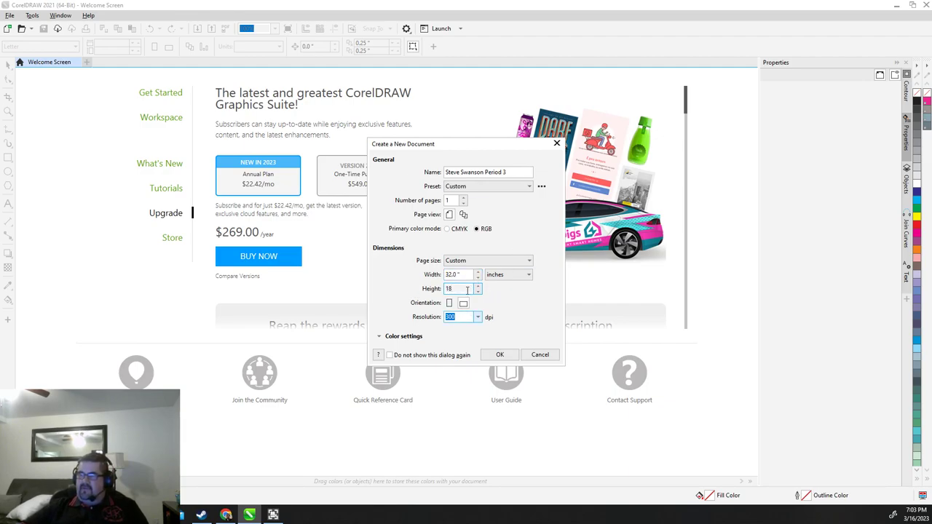
left_click(501, 357)
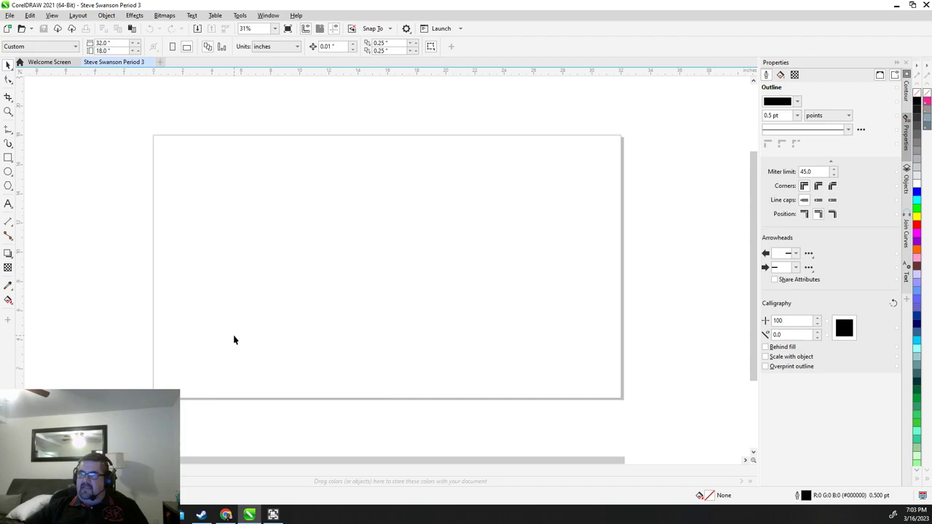
left_click(8, 157)
left_click_drag(153, 136, 621, 357)
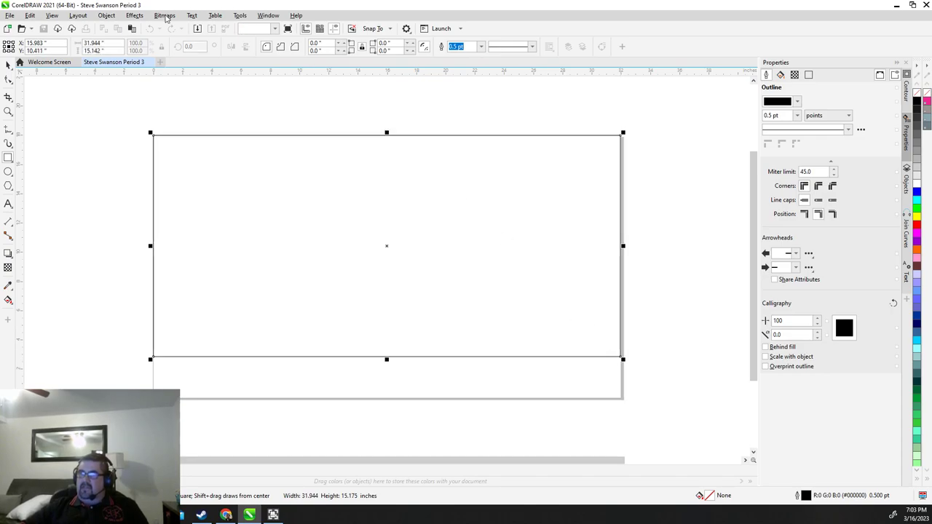
left_click(94, 43)
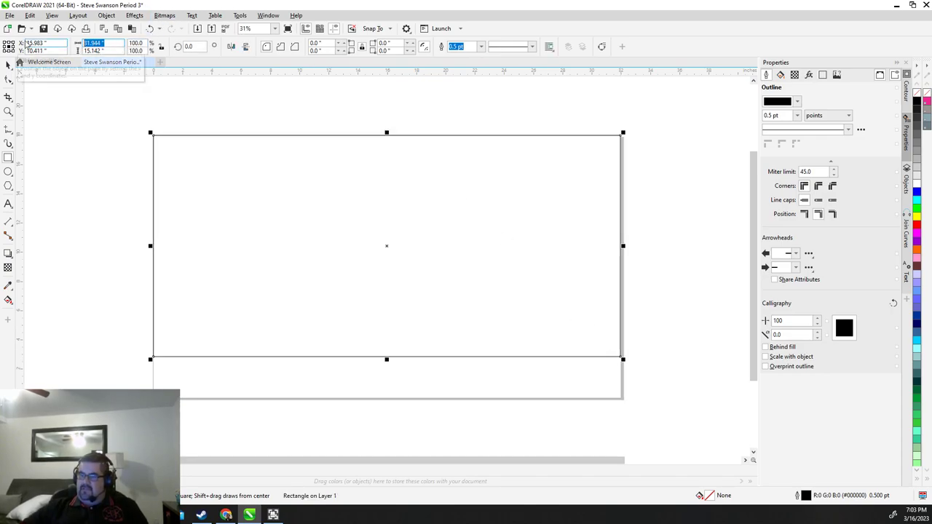
type("32")
key("Tab")
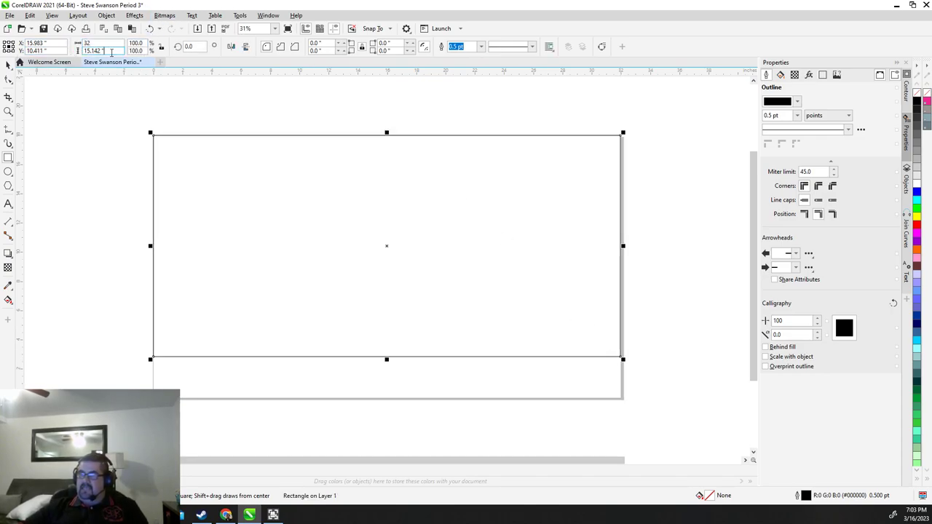
type("16")
key("Return")
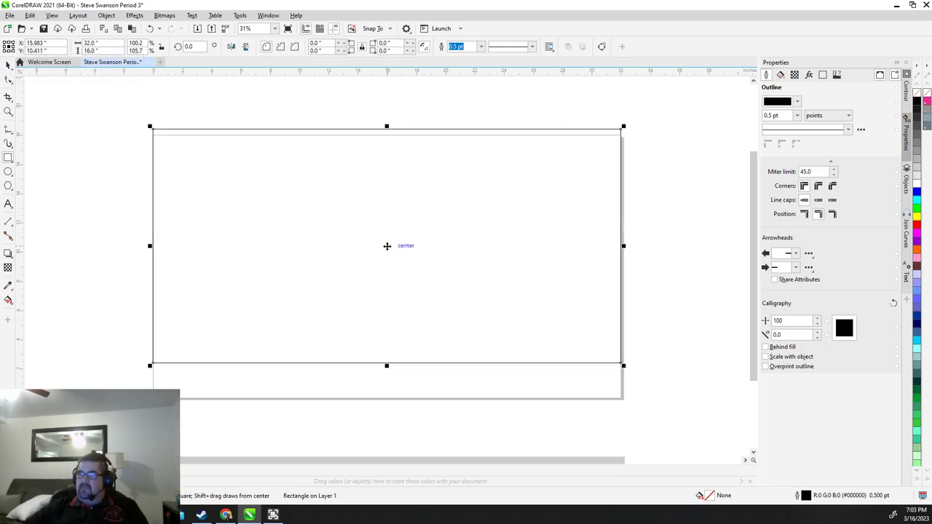
left_click_drag(387, 245, 388, 251)
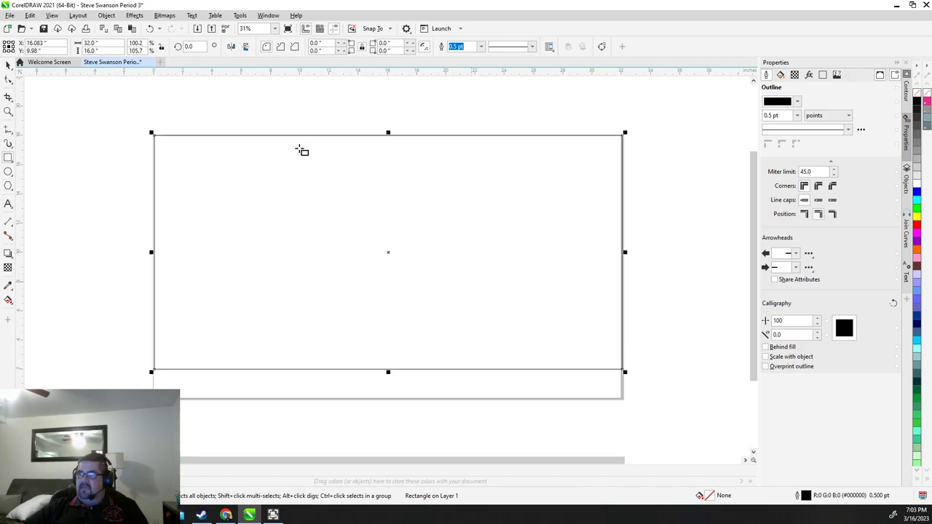
left_click(8, 65)
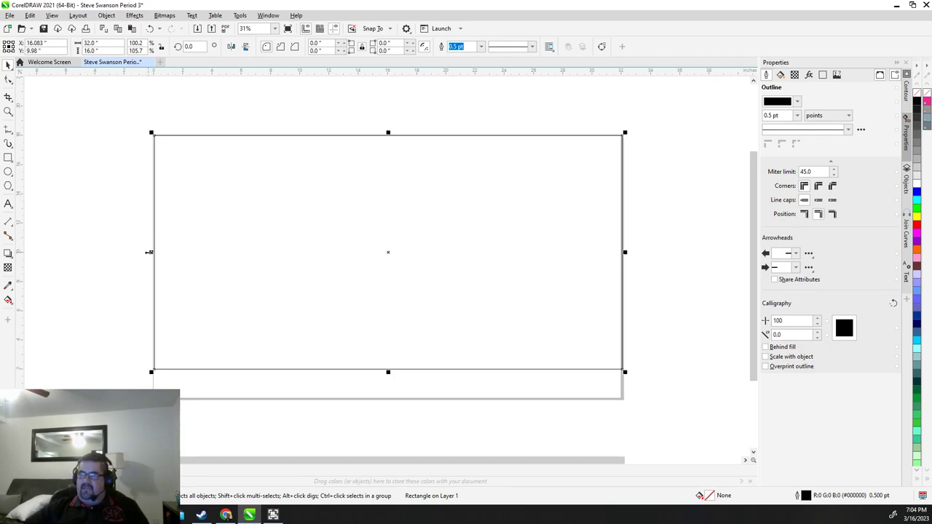
left_click_drag(148, 252, 152, 254)
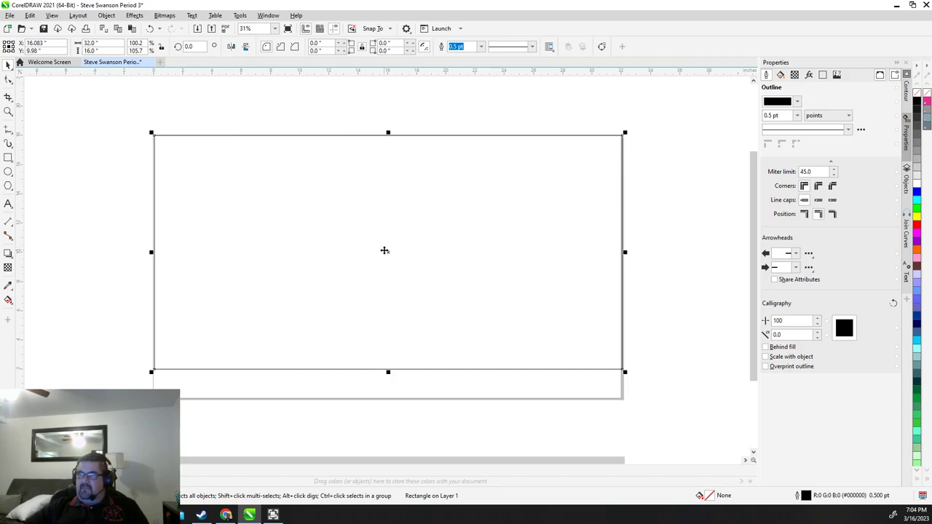
left_click(247, 175)
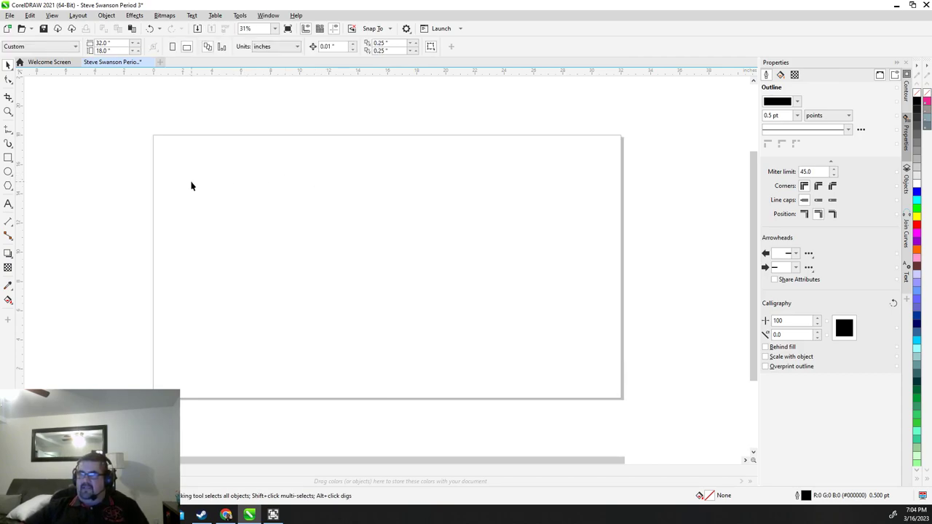
Draw a small rectangle near the page's top-left corner
left_click(8, 158)
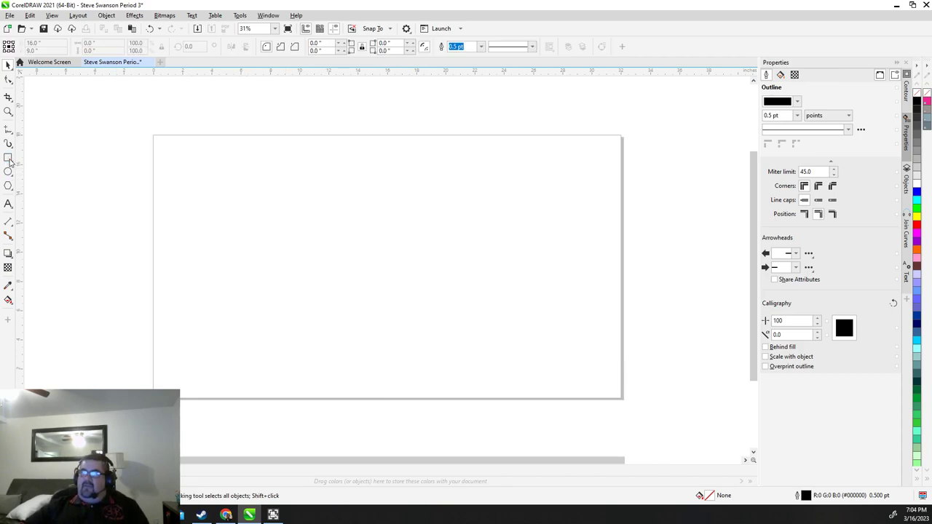
left_click_drag(166, 152, 240, 179)
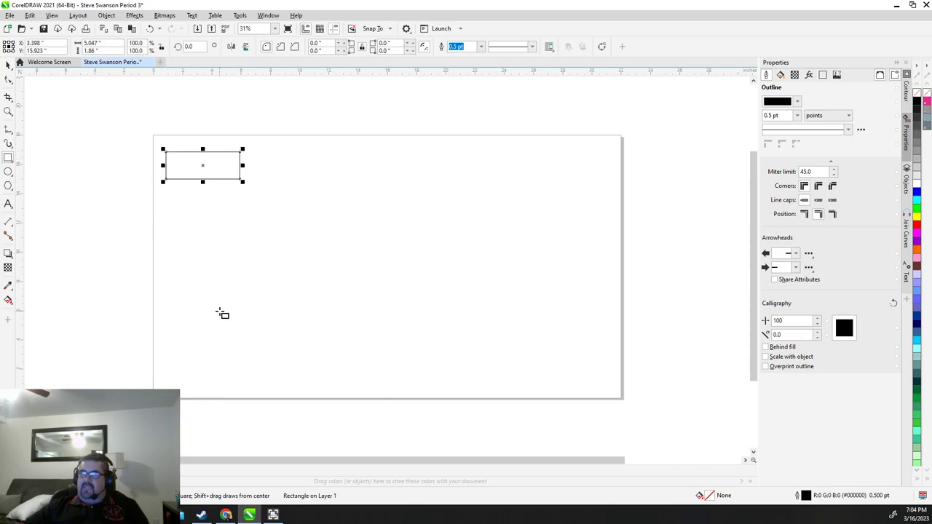
scroll(187, 177, "up", 2)
scroll(161, 117, "up", 3)
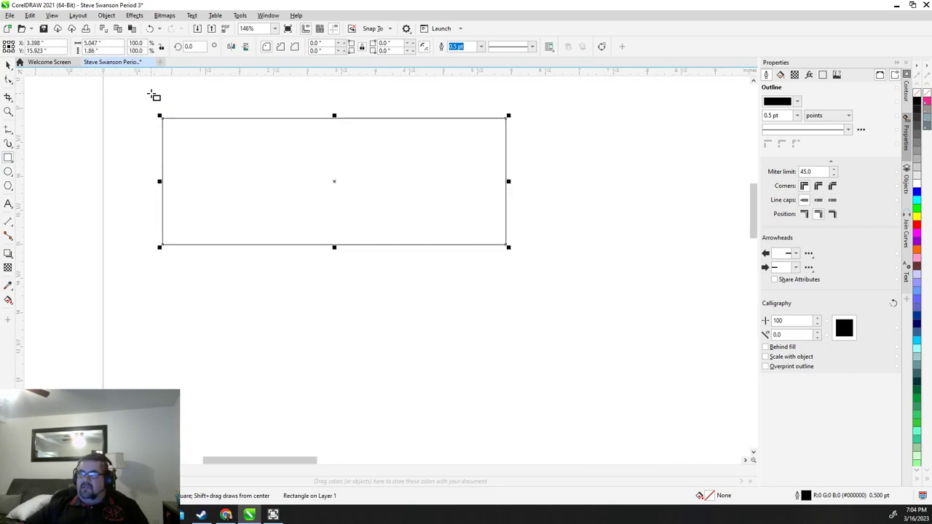
scroll(197, 142, "down", 1)
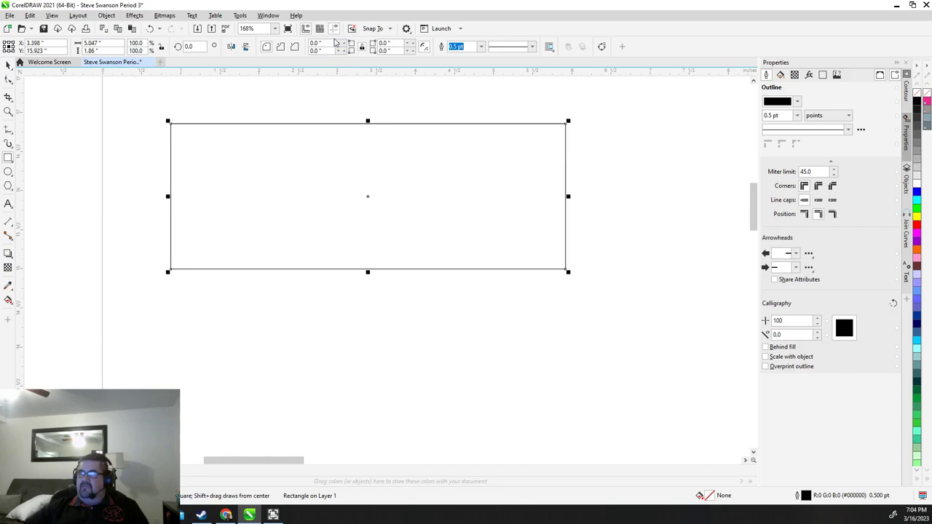
Round the rectangle's corners at 0.25 inch, then change them to 0.05-inch chamfers
left_click(327, 44)
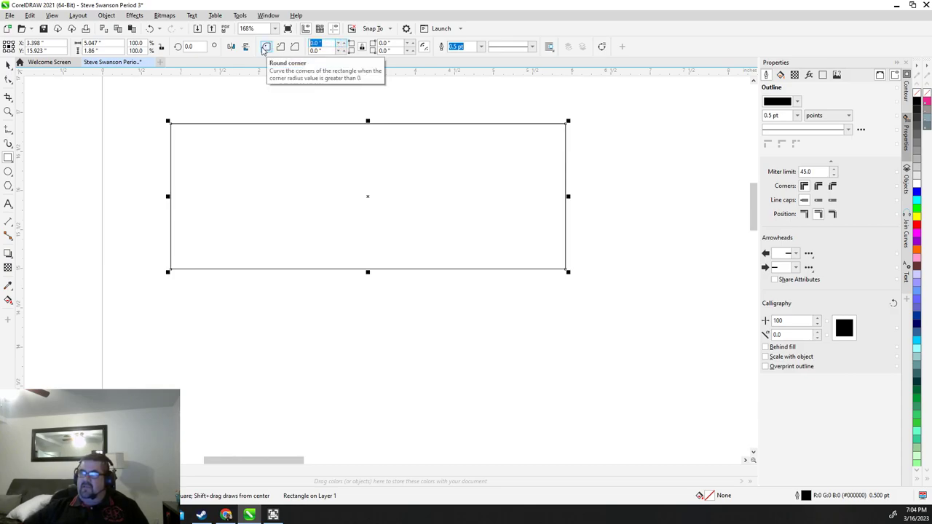
type("0.25")
key("Return")
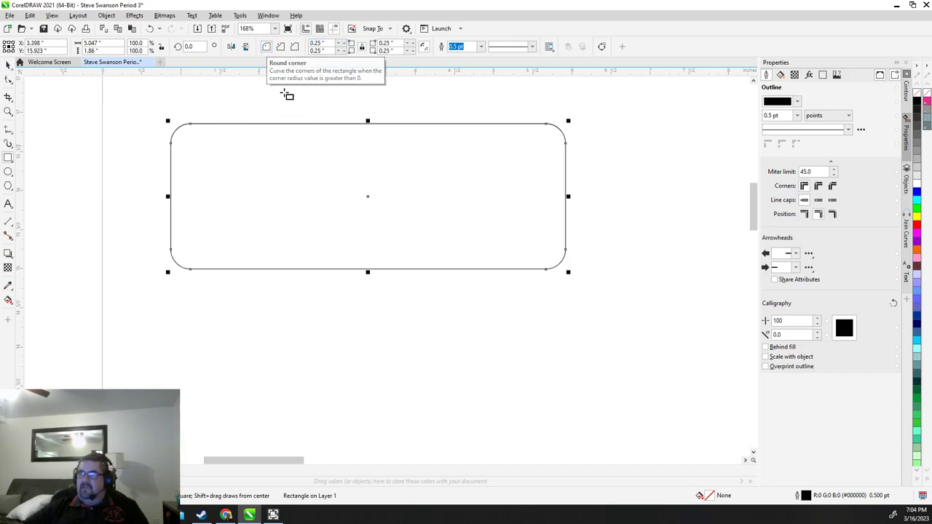
left_click(324, 44)
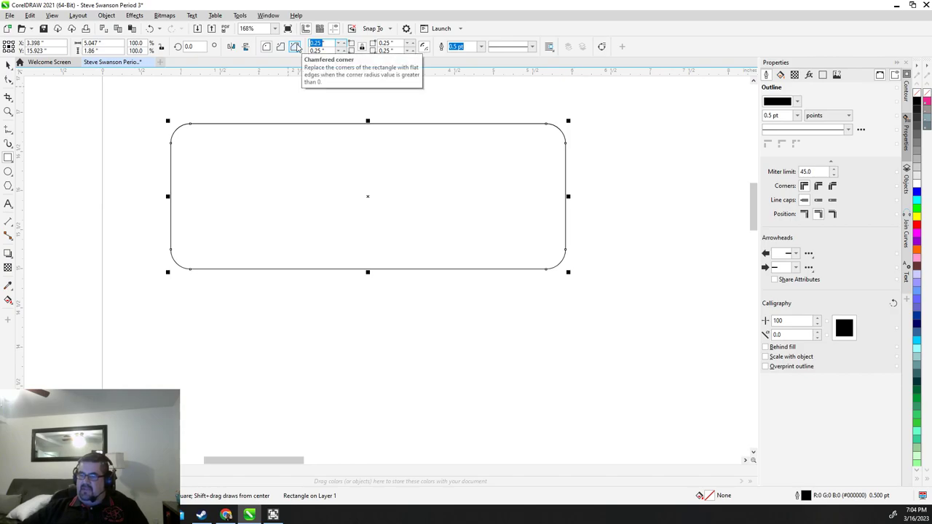
type("0.")
key("Return")
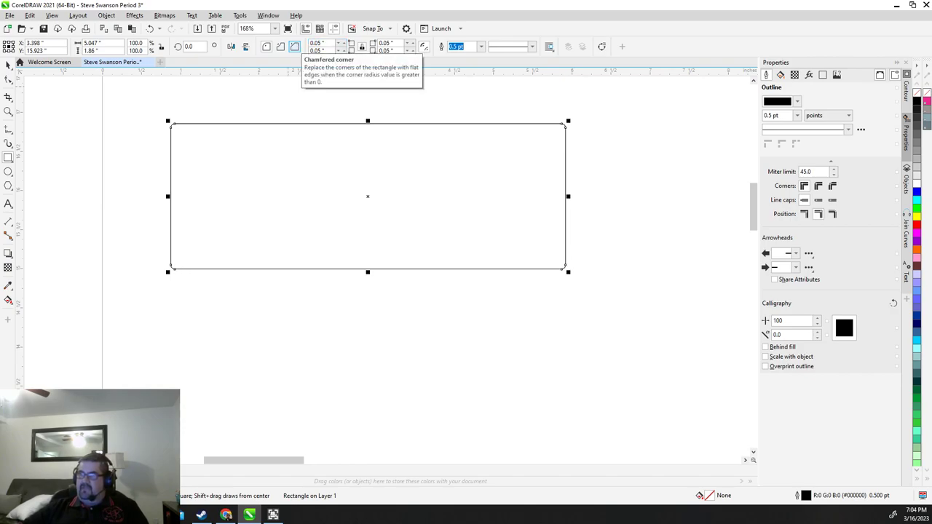
scroll(178, 124, "up", 3)
scroll(233, 161, "down", 3)
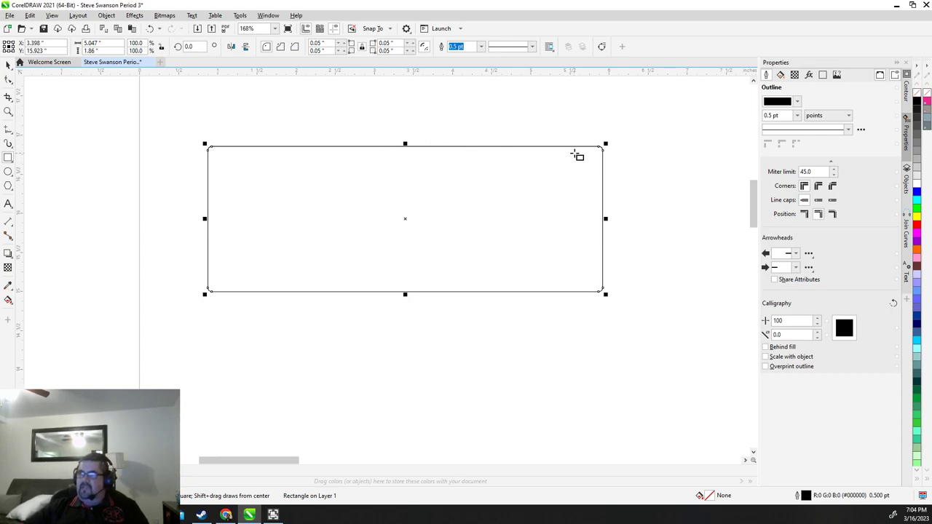
scroll(628, 152, "up", 1)
scroll(607, 168, "down", 2)
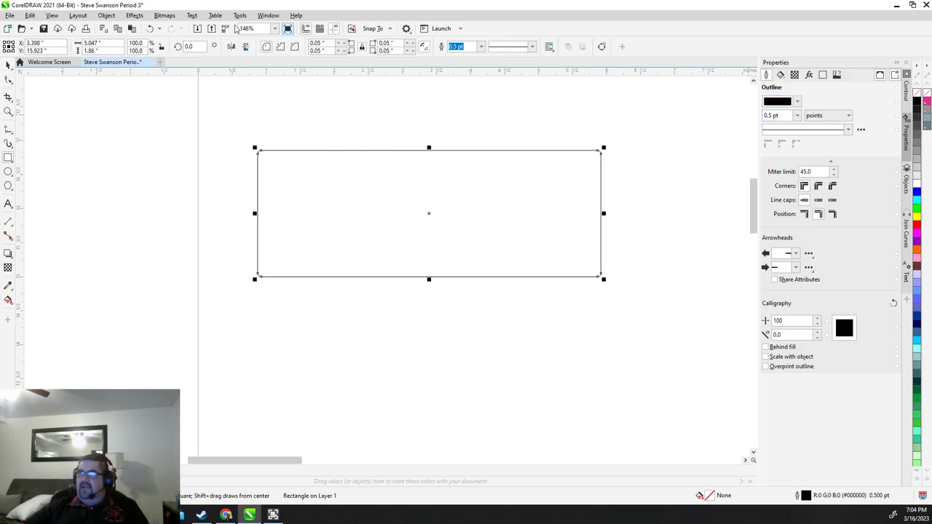
In the Properties docker, set the rectangle's outline to RGB 255,0,0 at Hairline width
left_click(107, 15)
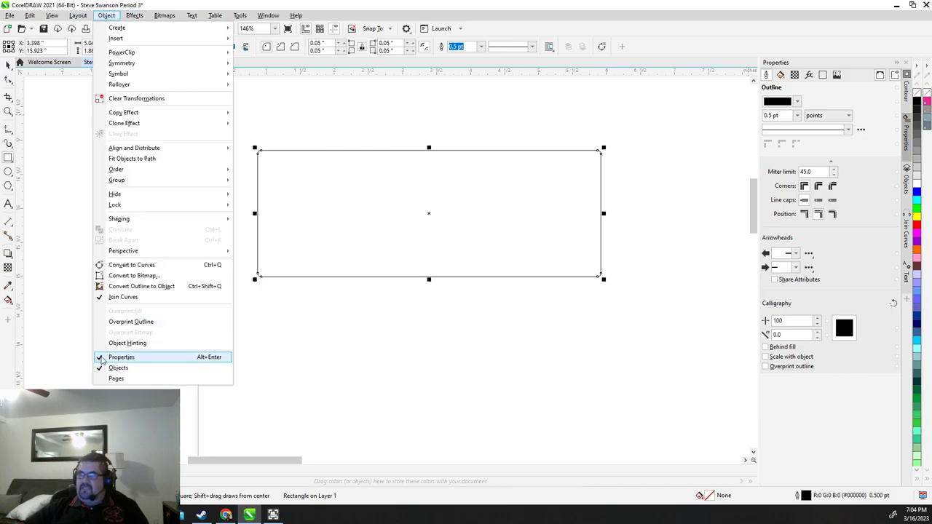
left_click(907, 137)
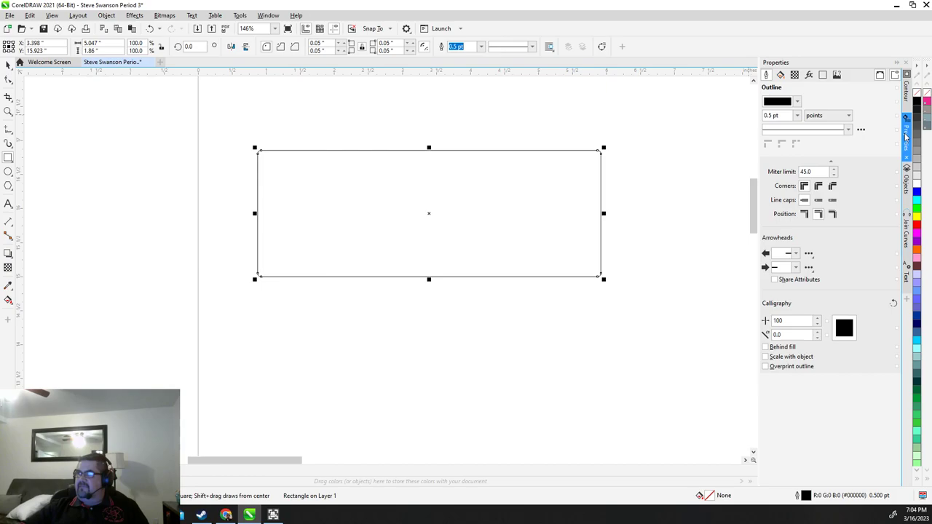
left_click(799, 102)
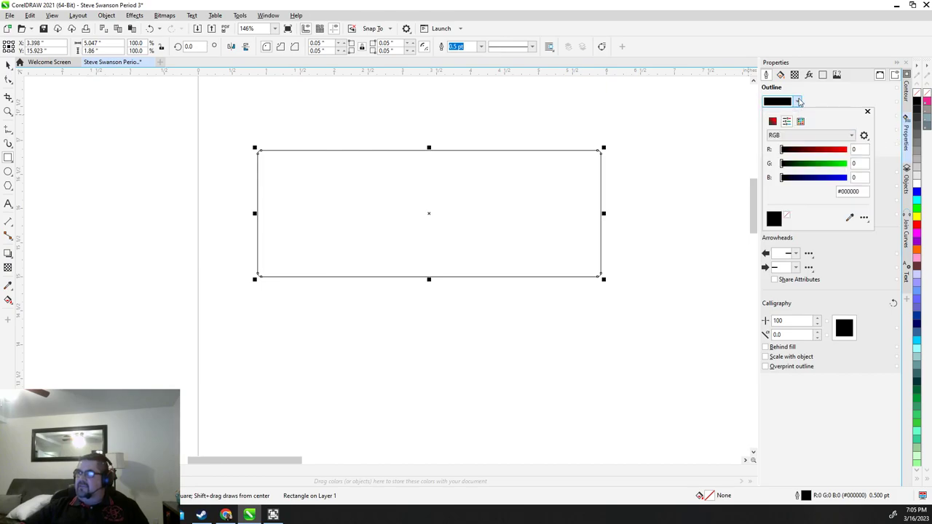
left_click(856, 149)
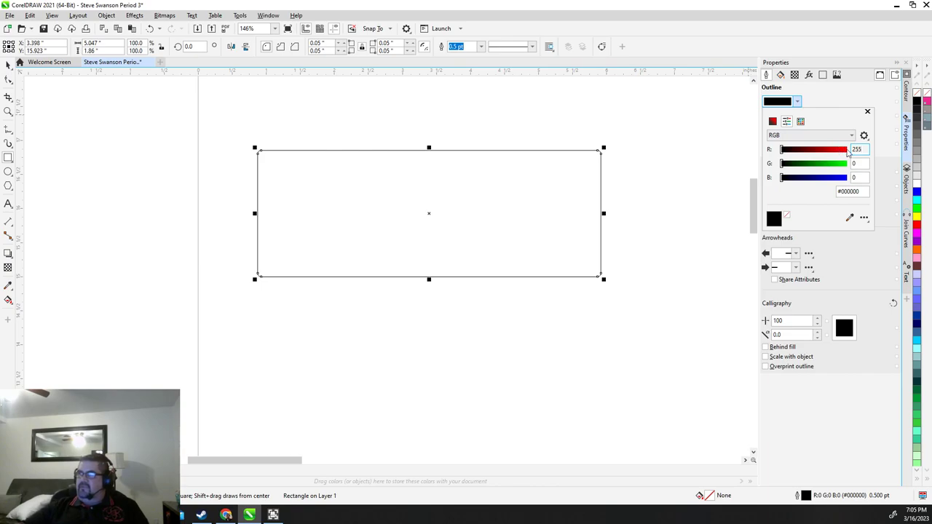
left_click(867, 163)
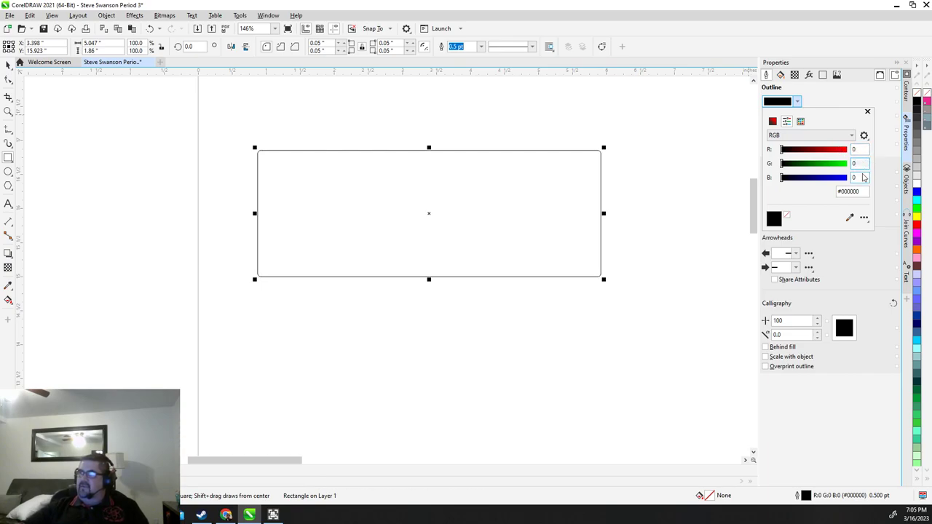
left_click(862, 177)
left_click(858, 150)
type("2")
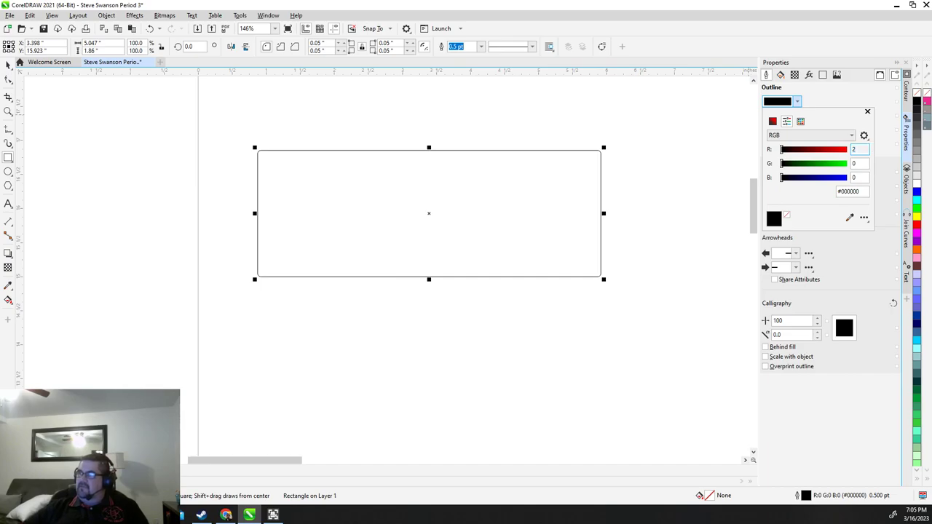
type("55")
key("Return")
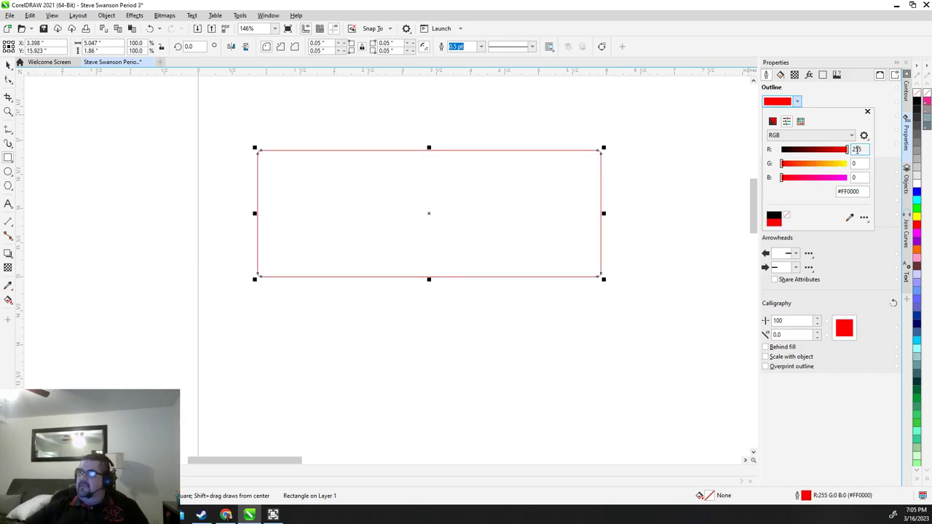
left_click(855, 163)
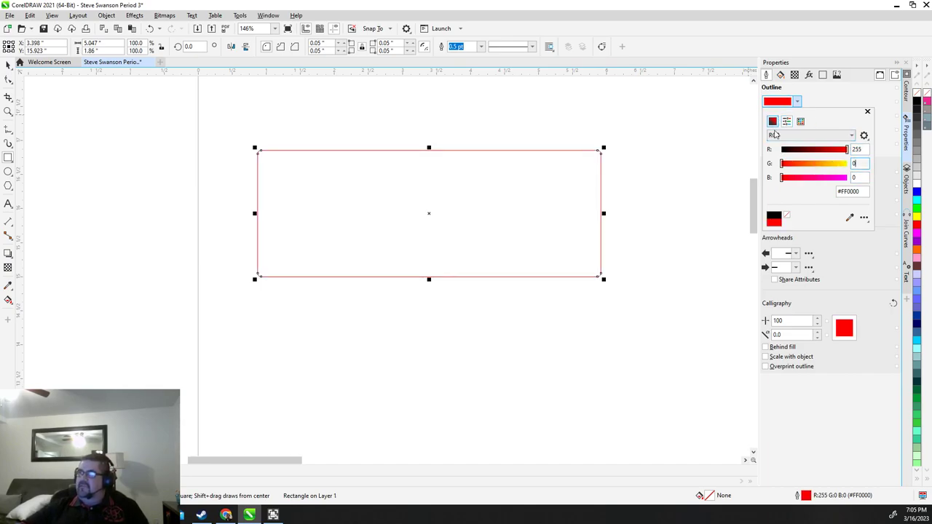
left_click(859, 95)
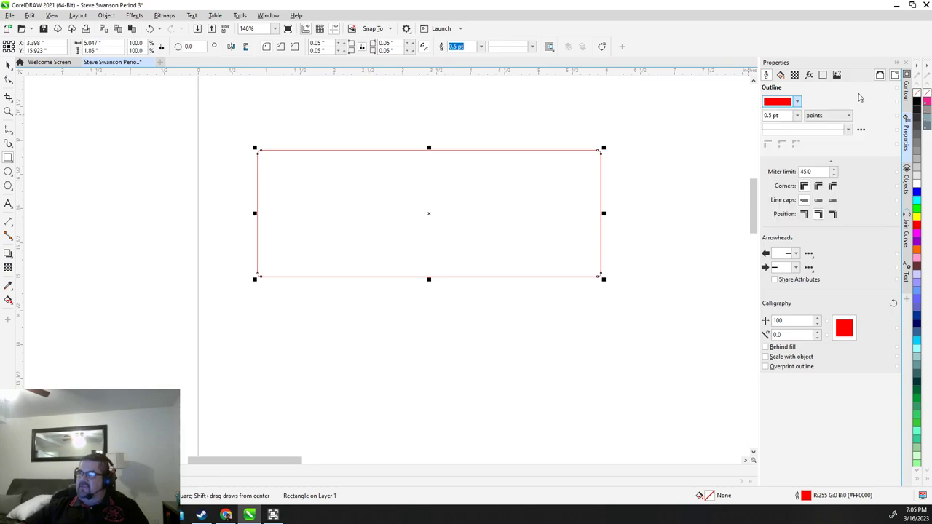
left_click(798, 116)
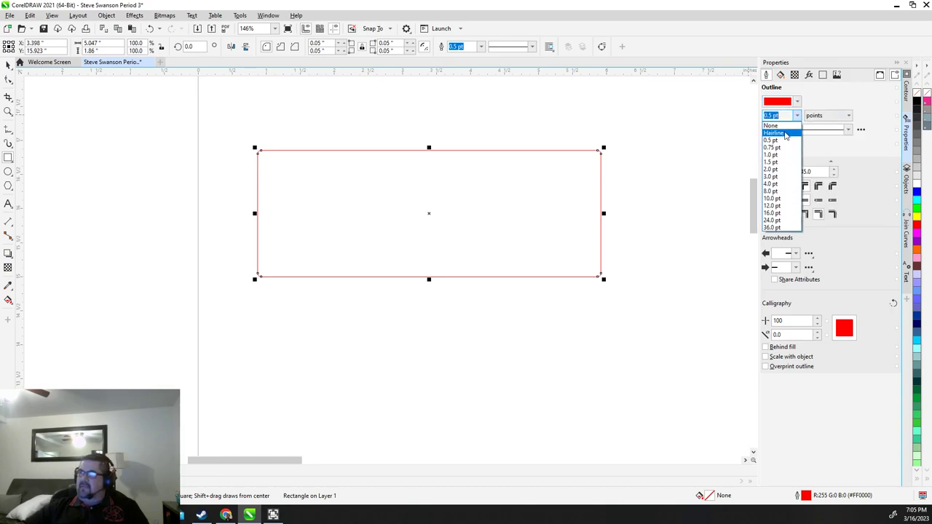
left_click(785, 135)
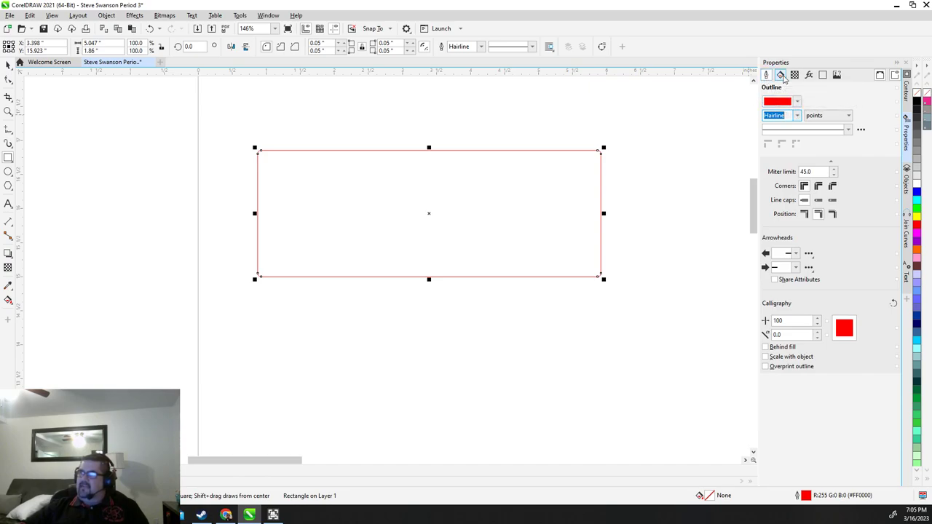
left_click(784, 77)
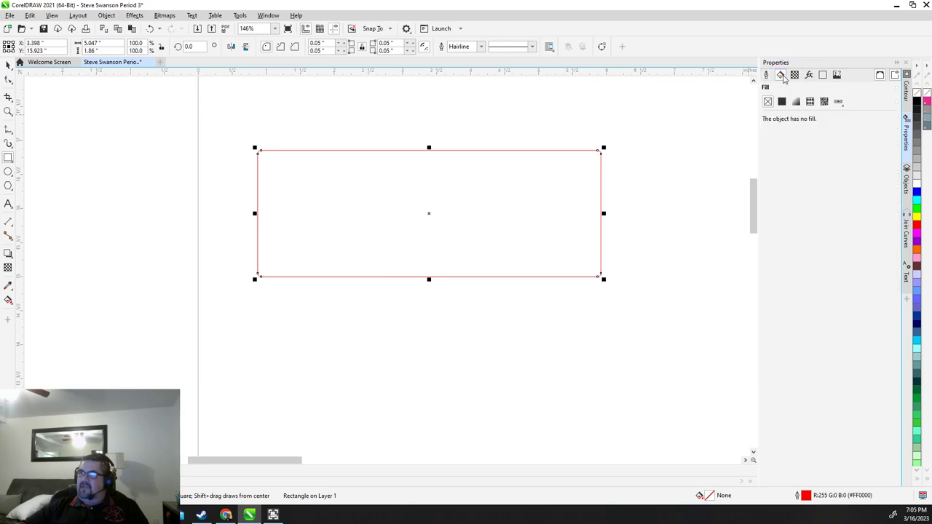
left_click(782, 101)
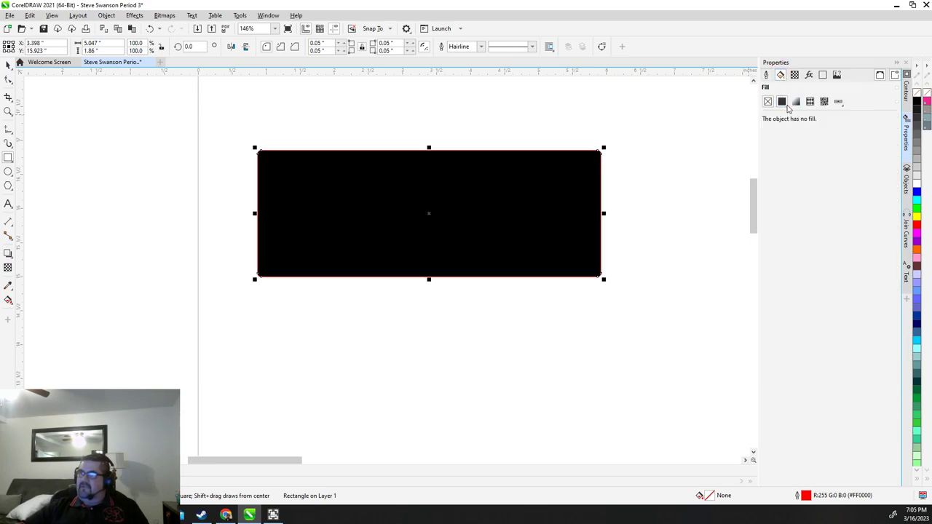
left_click(767, 102)
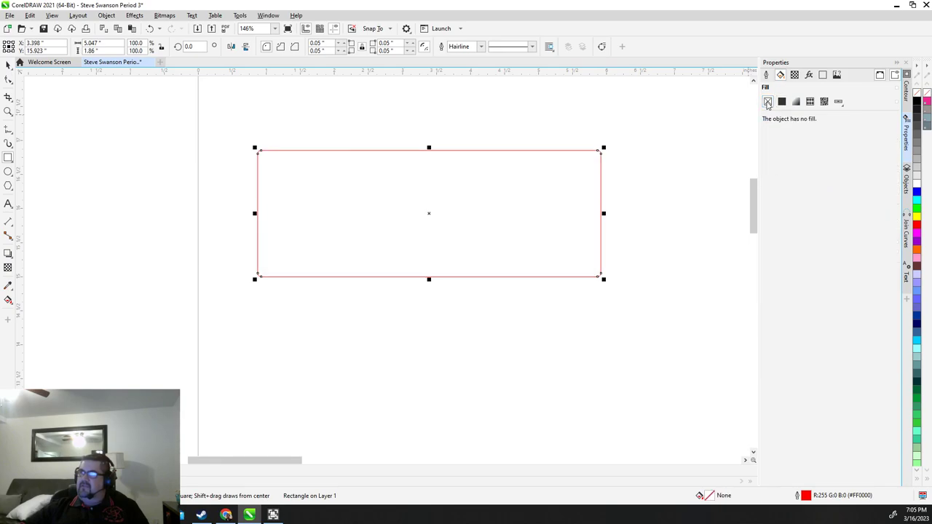
left_click(766, 75)
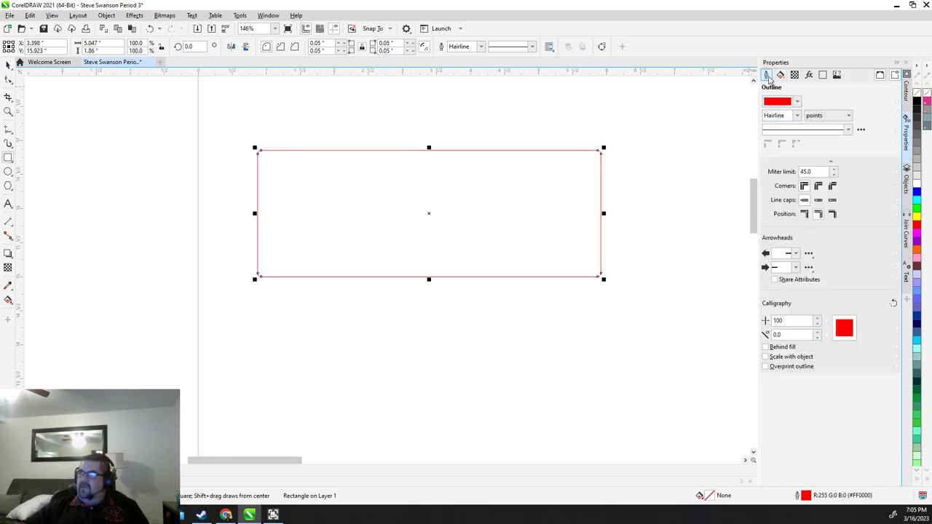
left_click(798, 103)
left_click(855, 163)
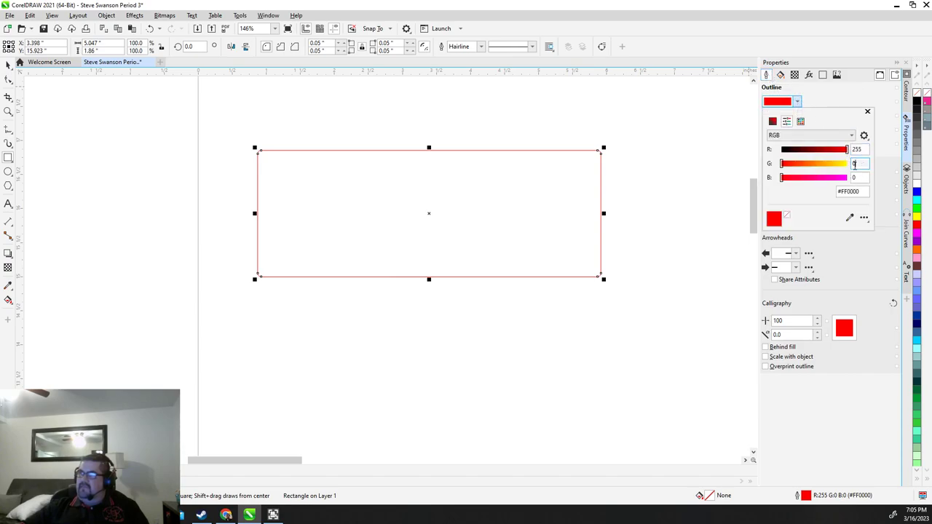
double_click(855, 164)
left_click(823, 104)
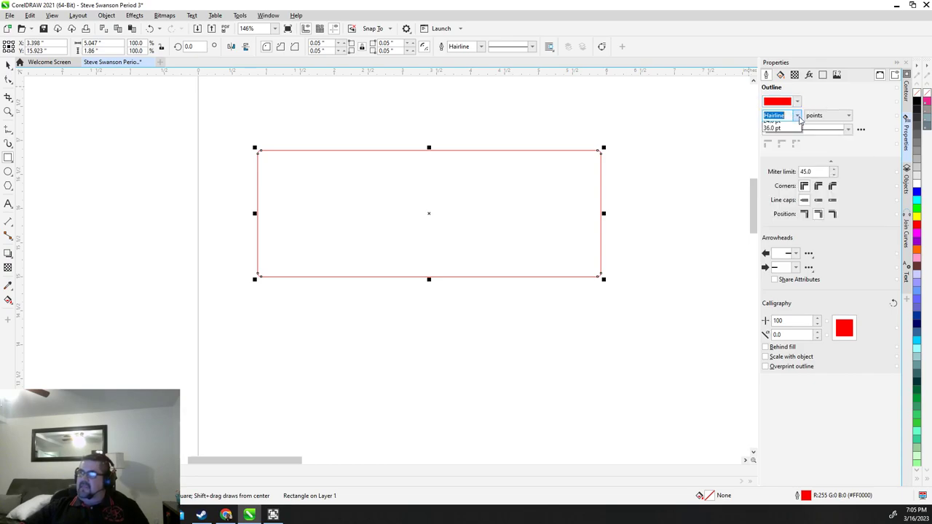
left_click(772, 213)
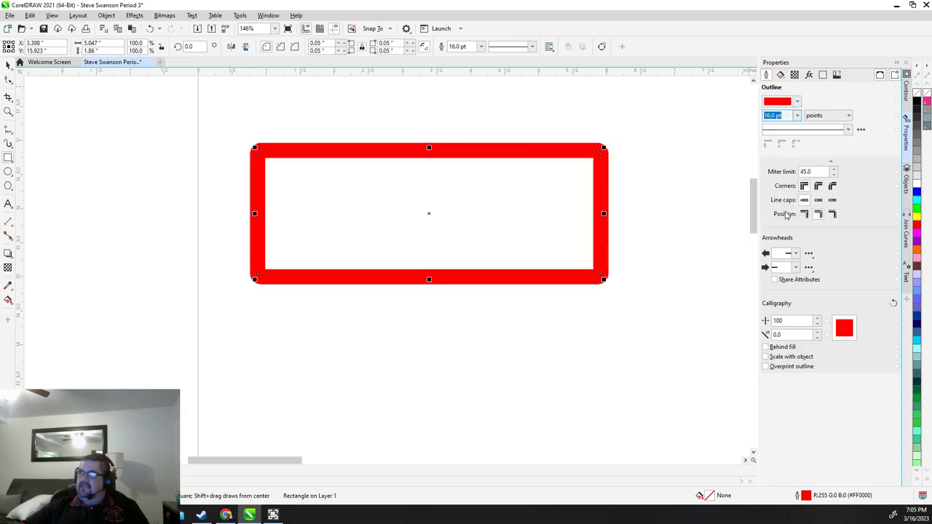
left_click(798, 115)
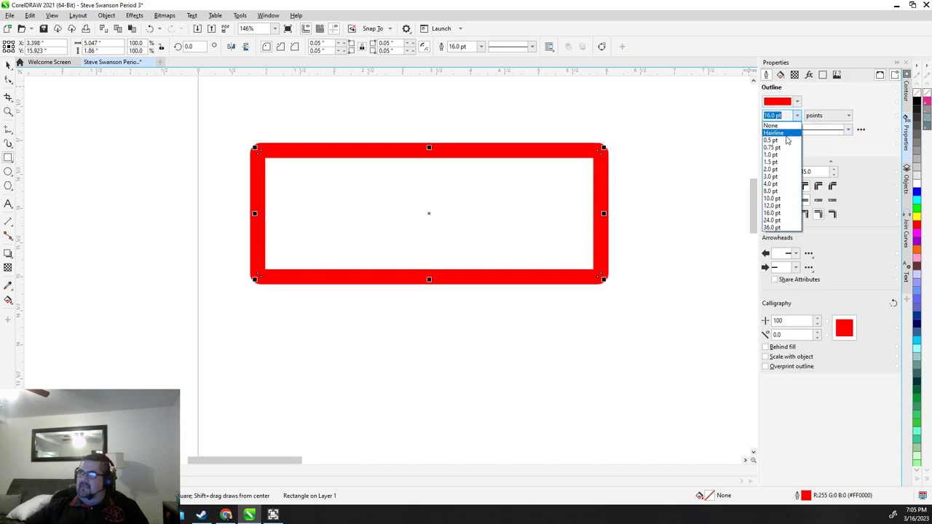
left_click(785, 134)
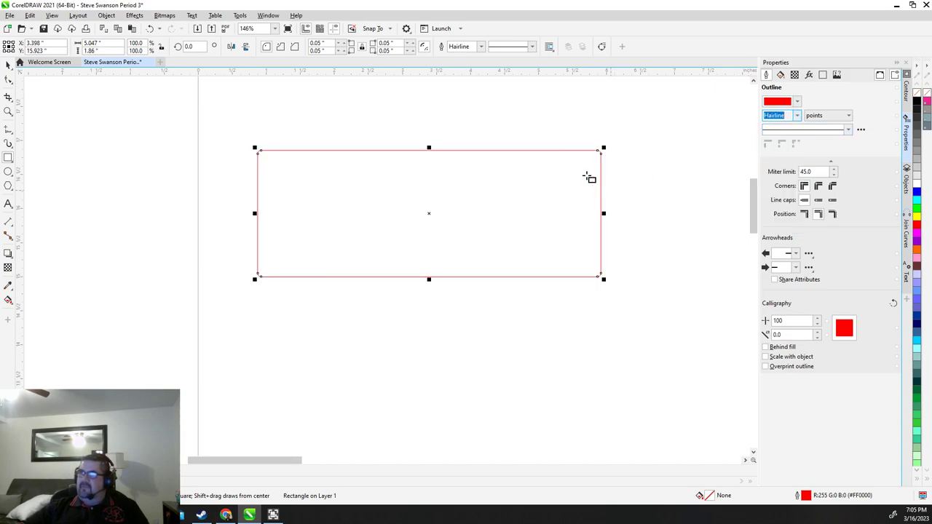
scroll(539, 174, "down", 2)
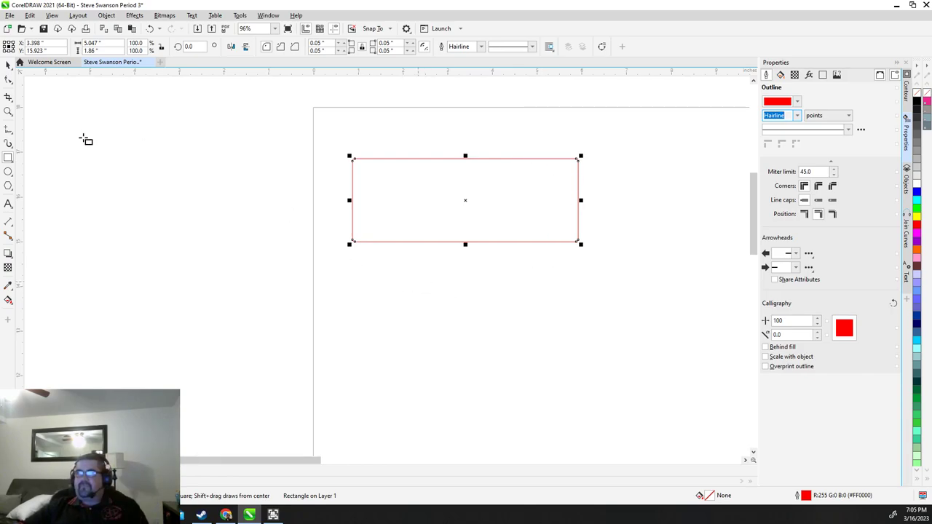
left_click(8, 65)
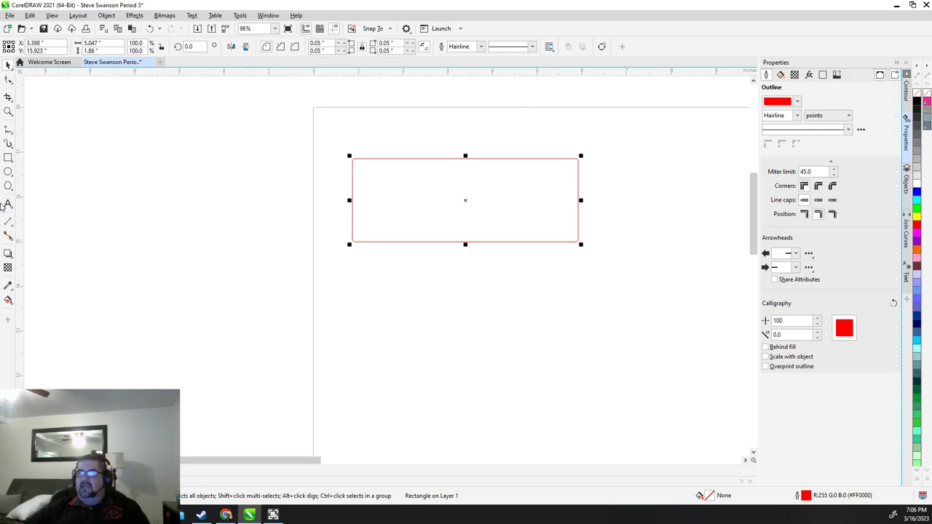
key("F8")
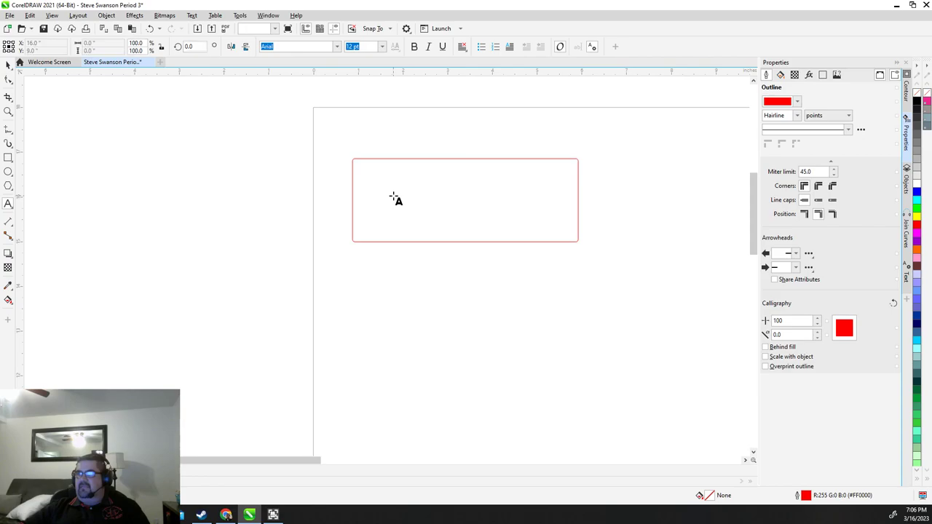
left_click(394, 191)
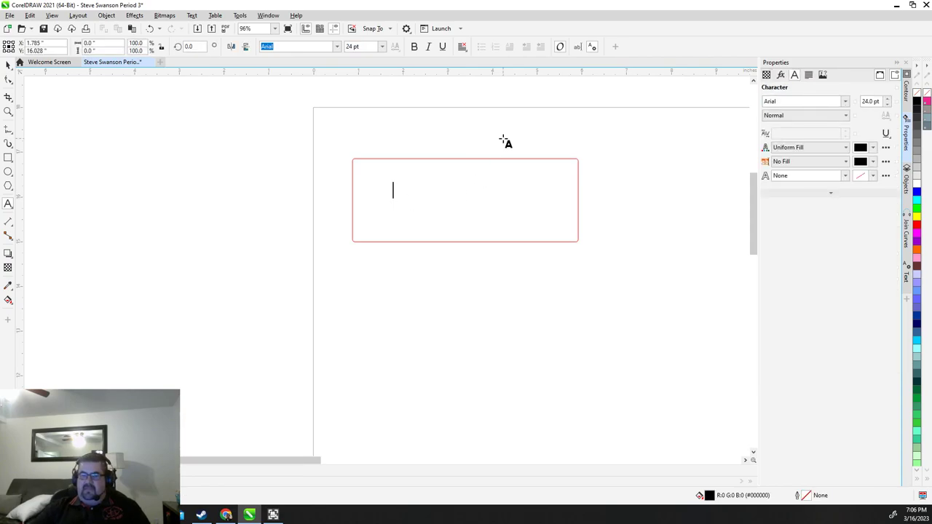
type("right side")
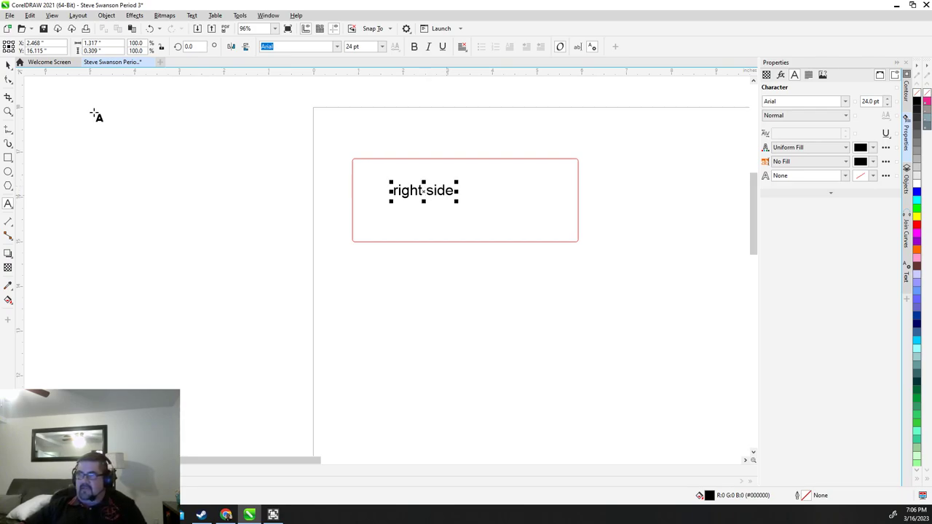
left_click(8, 67)
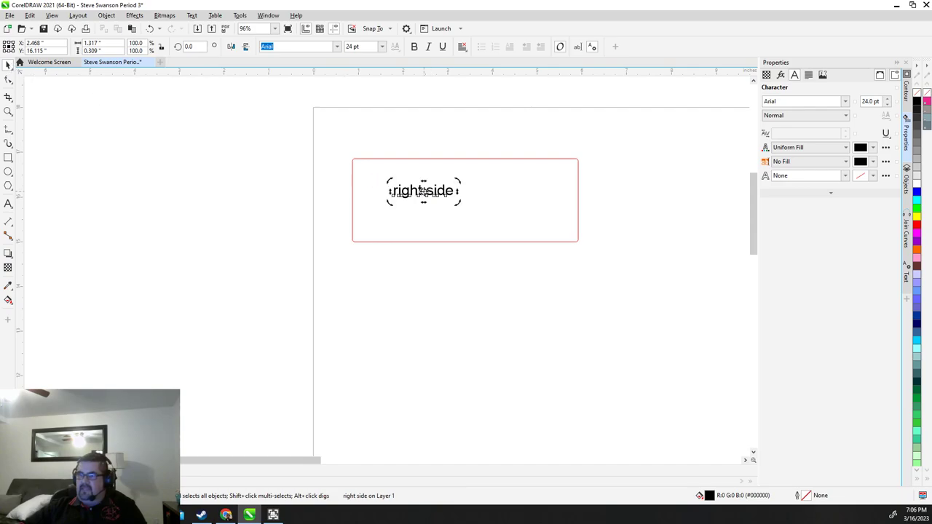
key("Delete")
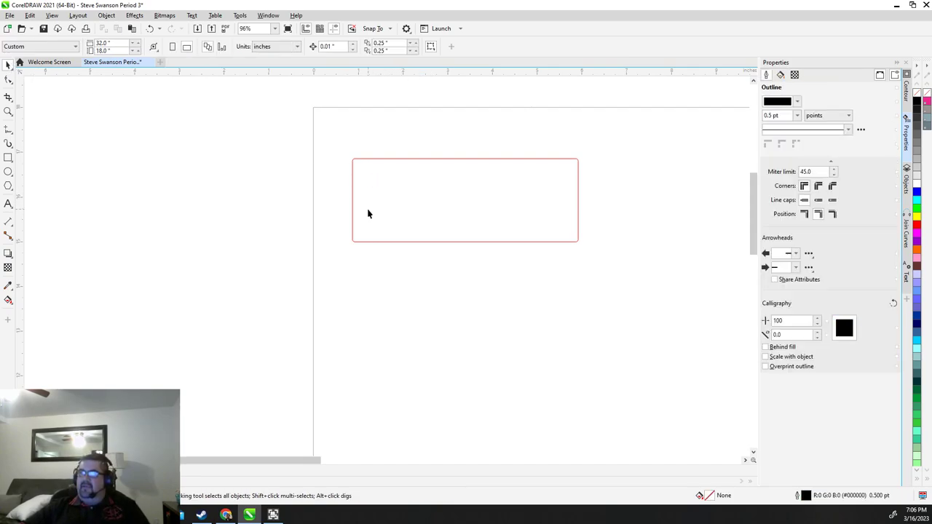
left_click(6, 16)
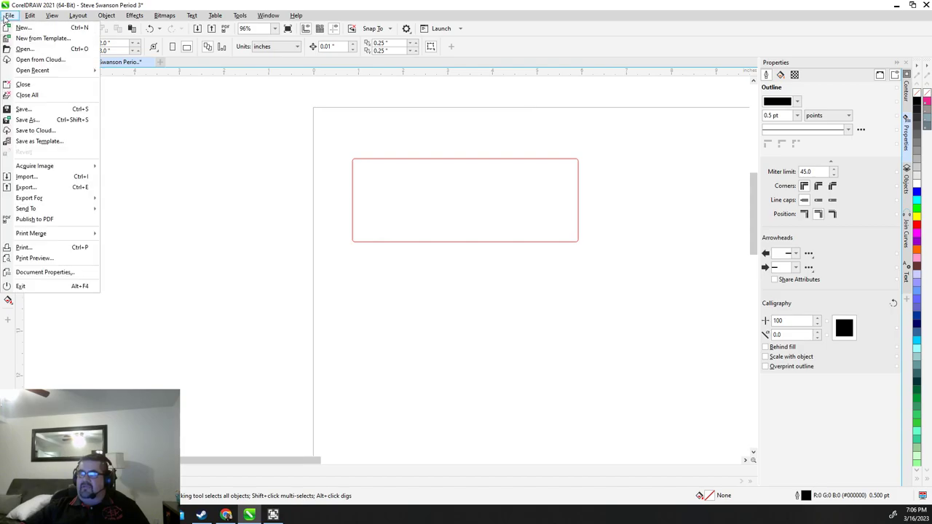
left_click(26, 177)
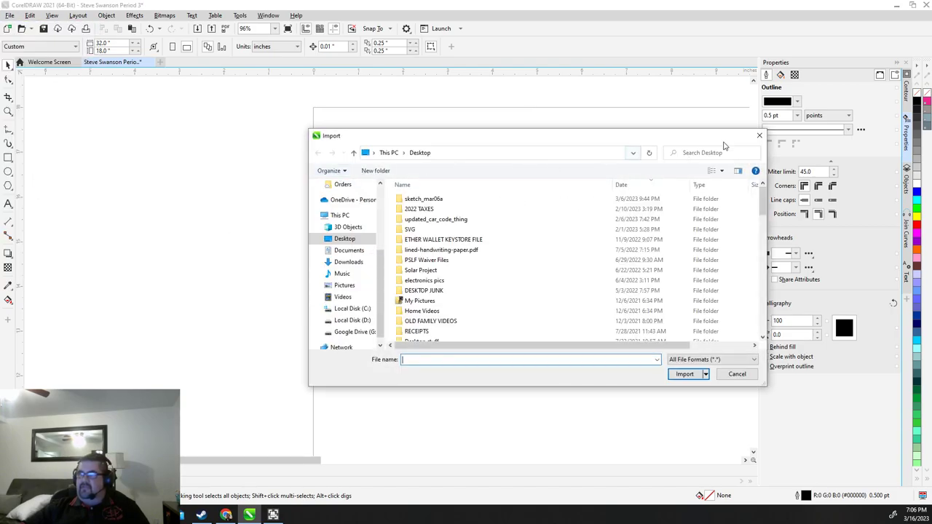
left_click(759, 136)
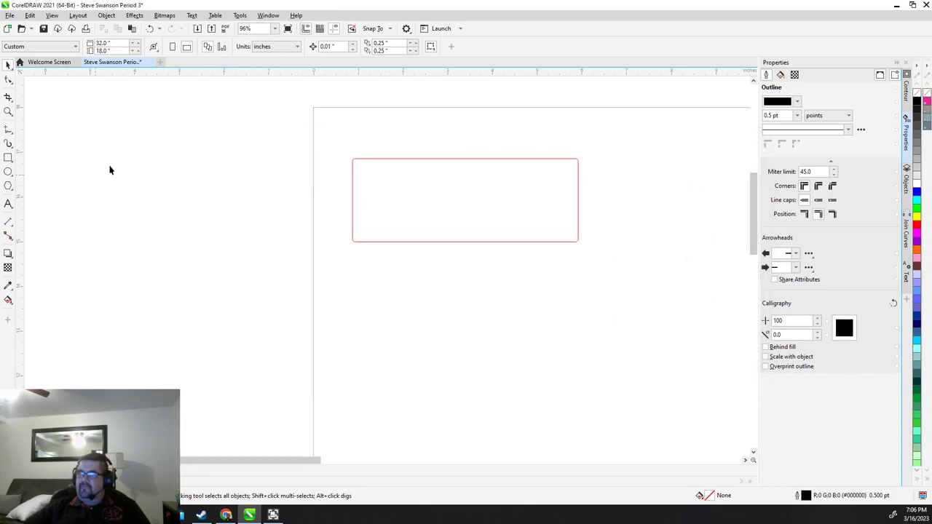
Resize the red rectangle to 5 × 2 inches
left_click(464, 206)
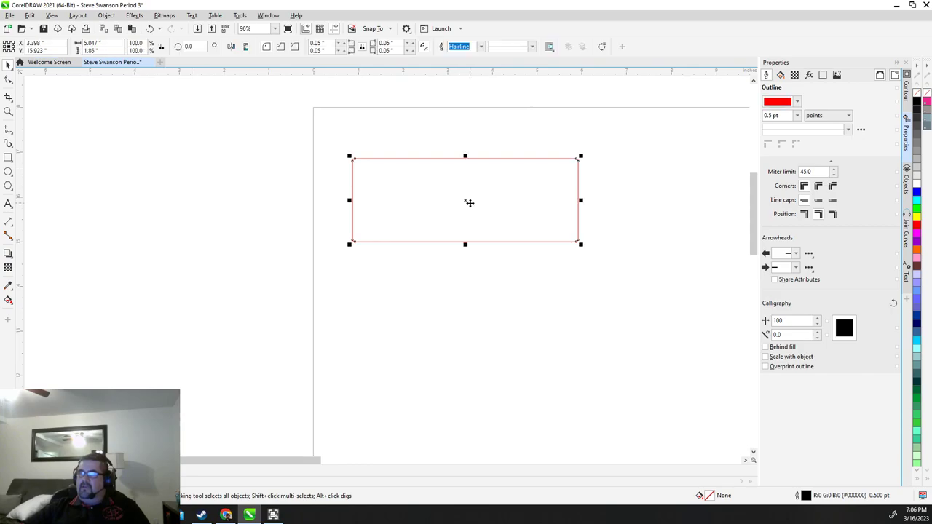
scroll(464, 191, "up", 3)
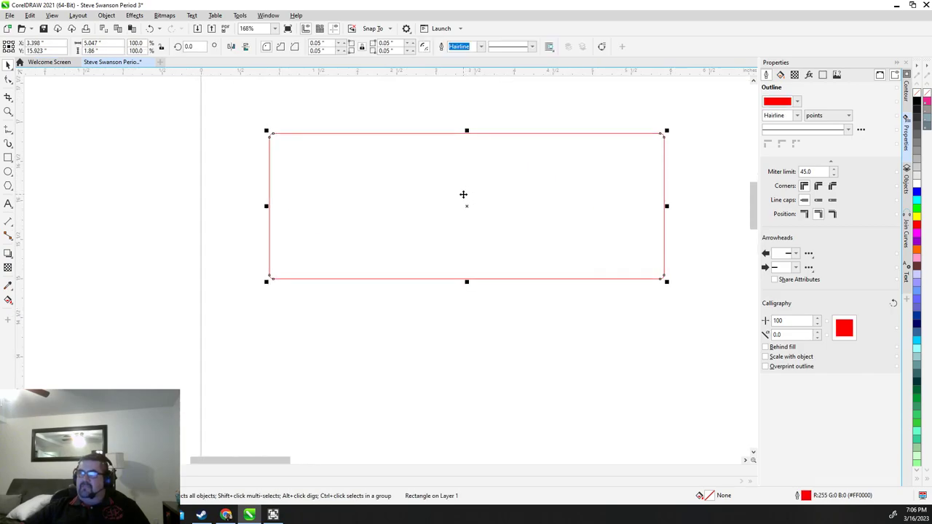
scroll(461, 194, "down", 2)
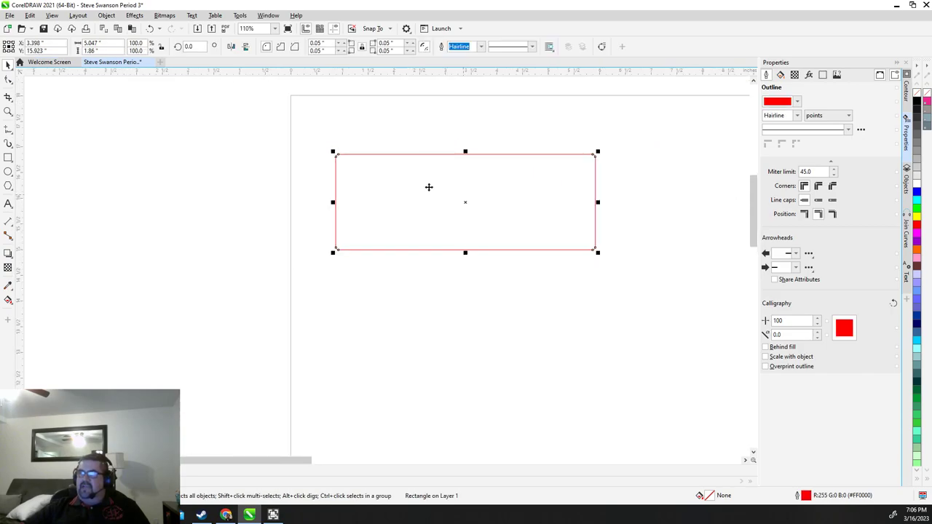
left_click(102, 43)
type("5")
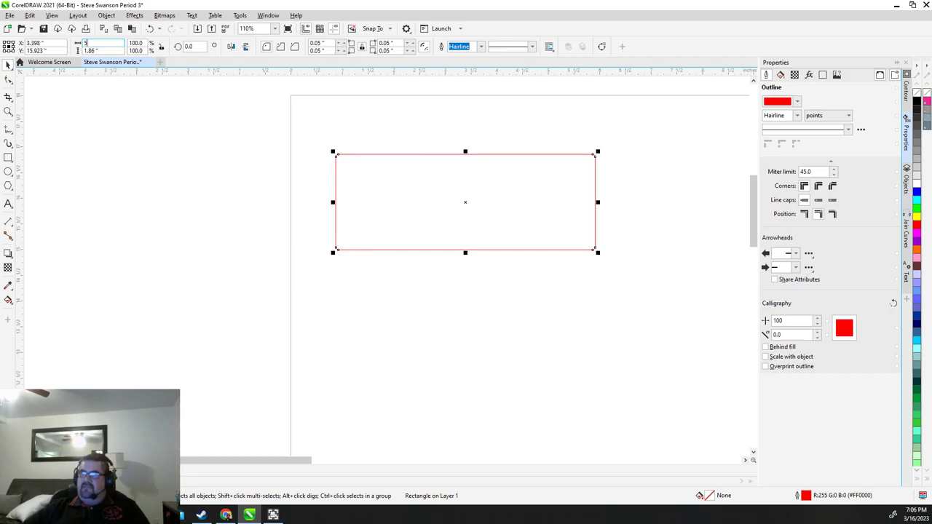
key("Return")
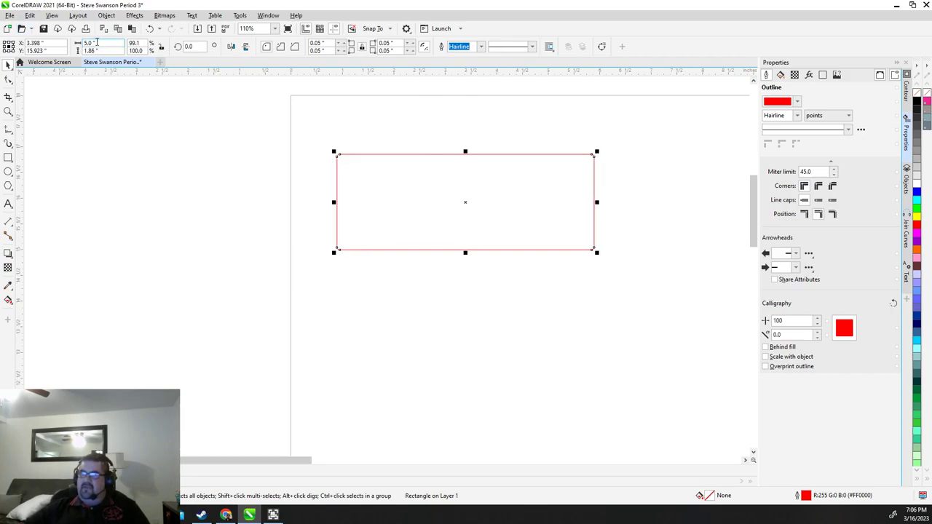
key("Tab")
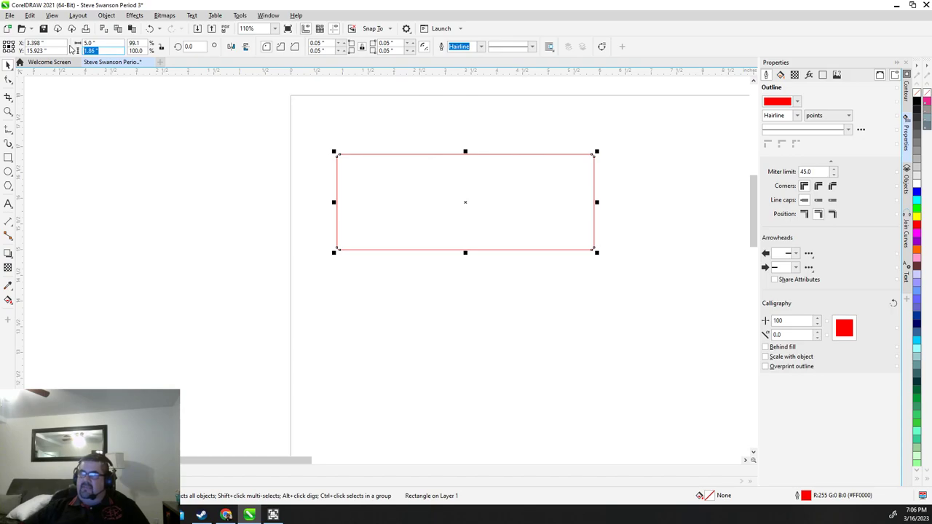
type("2")
key("Return")
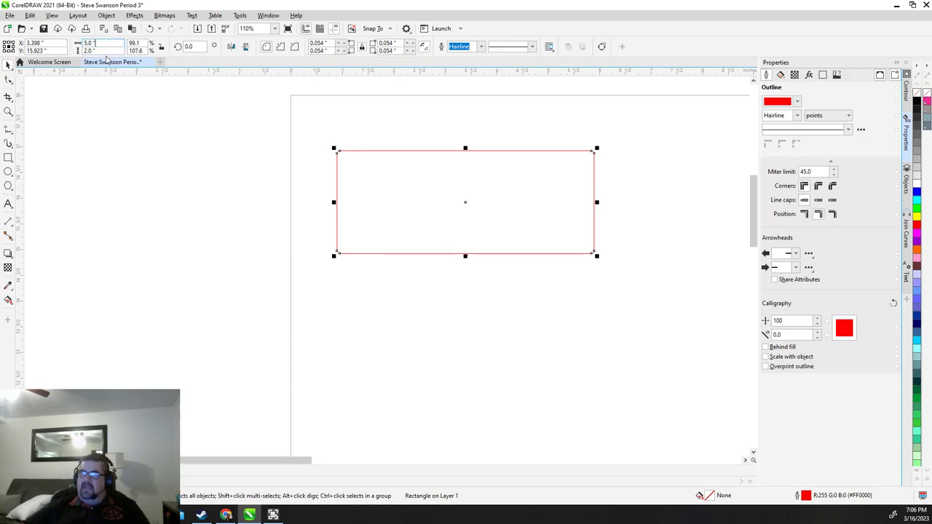
key("Tab")
key("Tab")
Set the rectangle's X position to 0 so its left edge meets the page edge
scroll(408, 243, "down", 2)
scroll(408, 244, "down", 2)
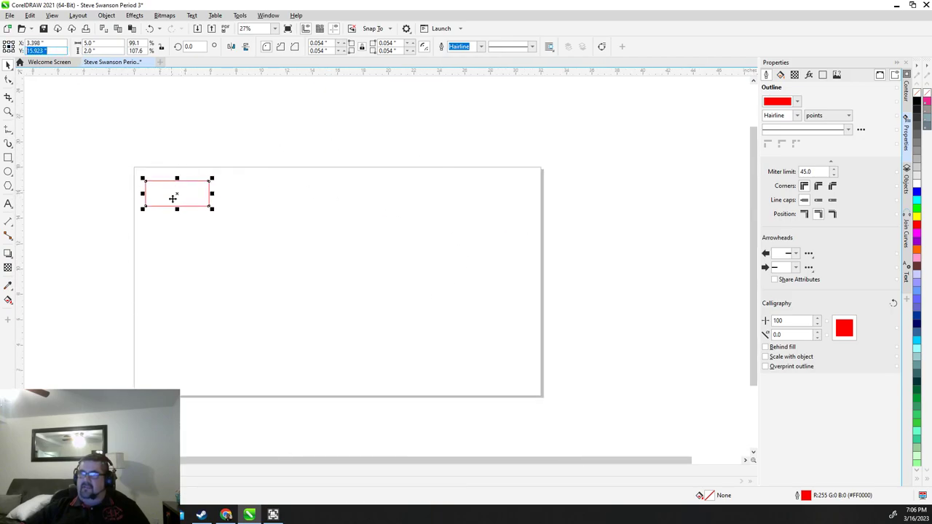
left_click_drag(172, 198, 319, 208)
left_click(45, 43)
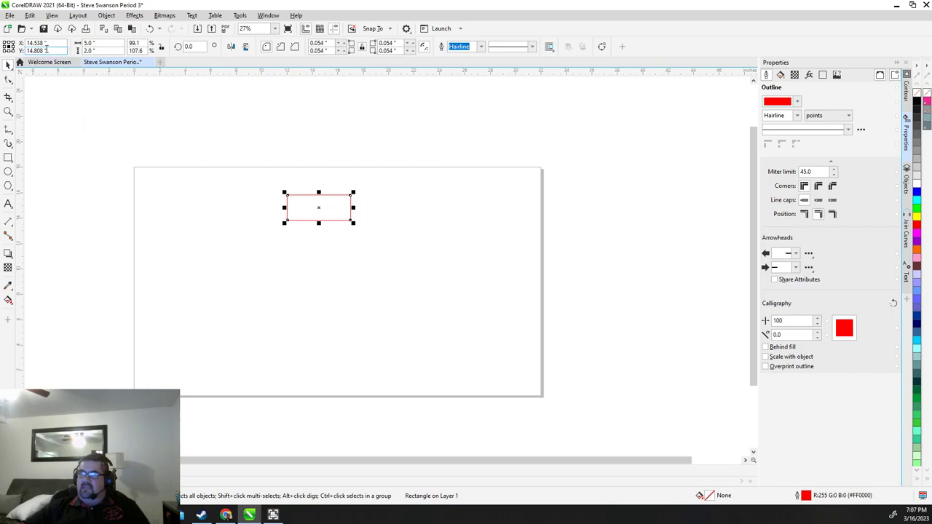
type("0")
key("Return")
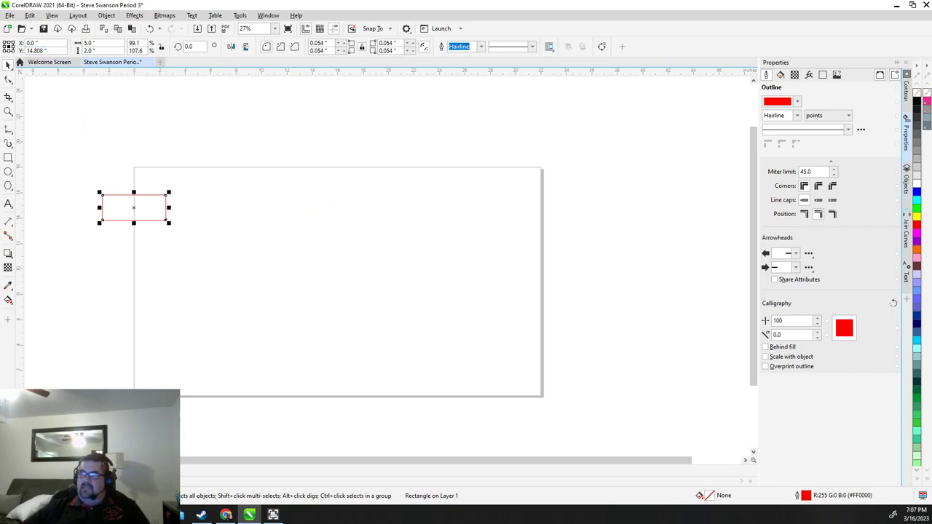
scroll(123, 132, "up", 2)
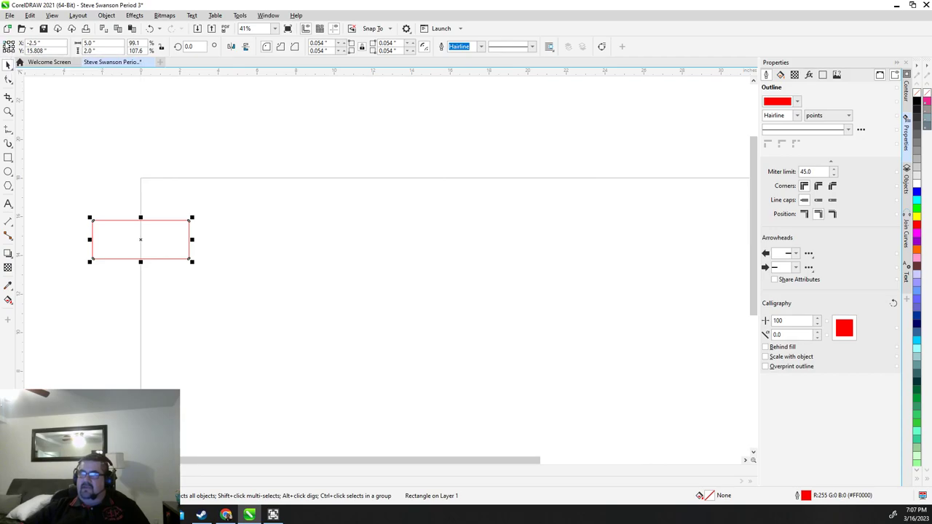
left_click(40, 43)
type("0")
key("Return")
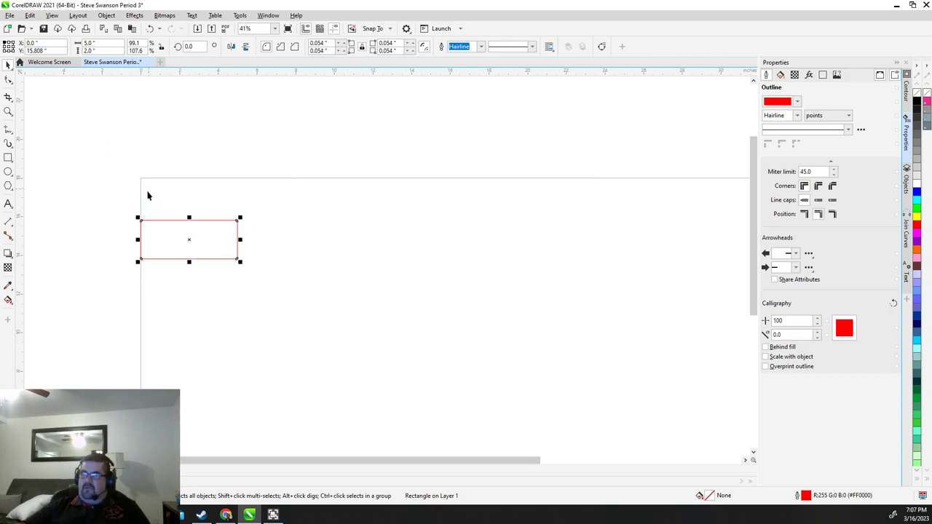
Drag the rectangle back onto the page, delete it, then restore it with Ctrl+Z
left_click_drag(168, 237, 316, 235)
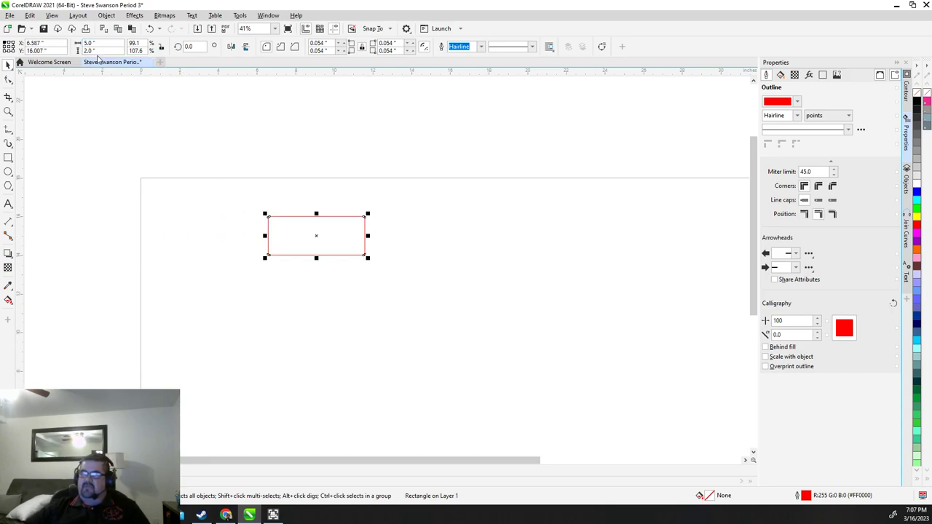
key("Delete")
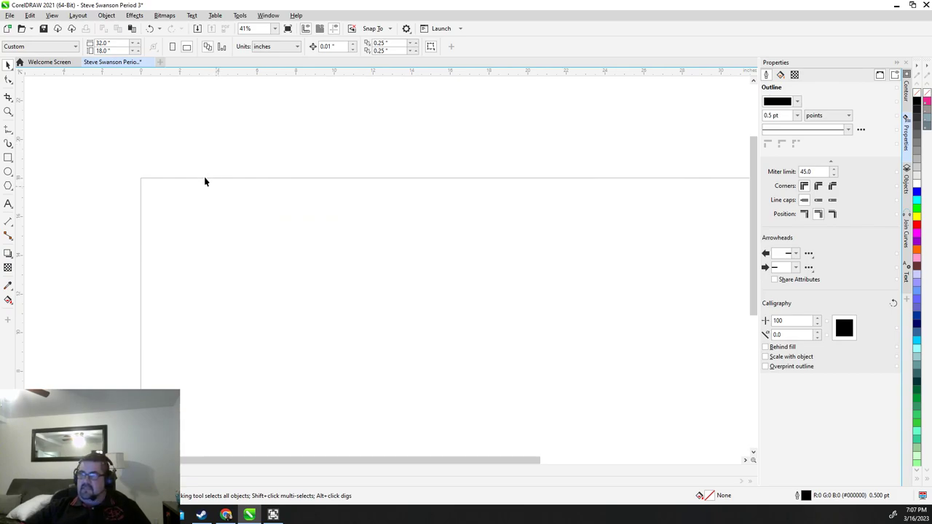
key("ctrl+z")
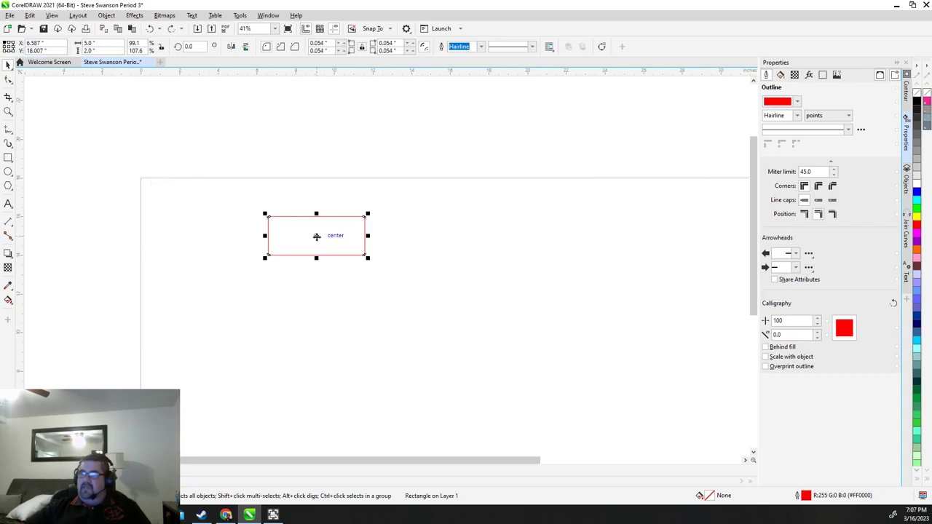
Move the red rectangle to the top-left corner, then draw an ellipse and a square
left_click_drag(315, 231, 208, 204)
scroll(251, 237, "down", 3)
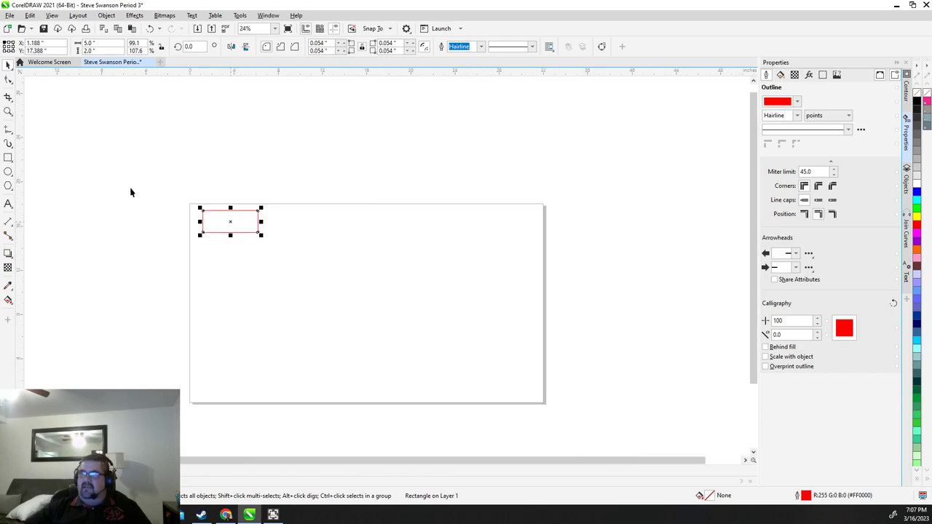
left_click(8, 172)
left_click_drag(304, 229, 342, 267)
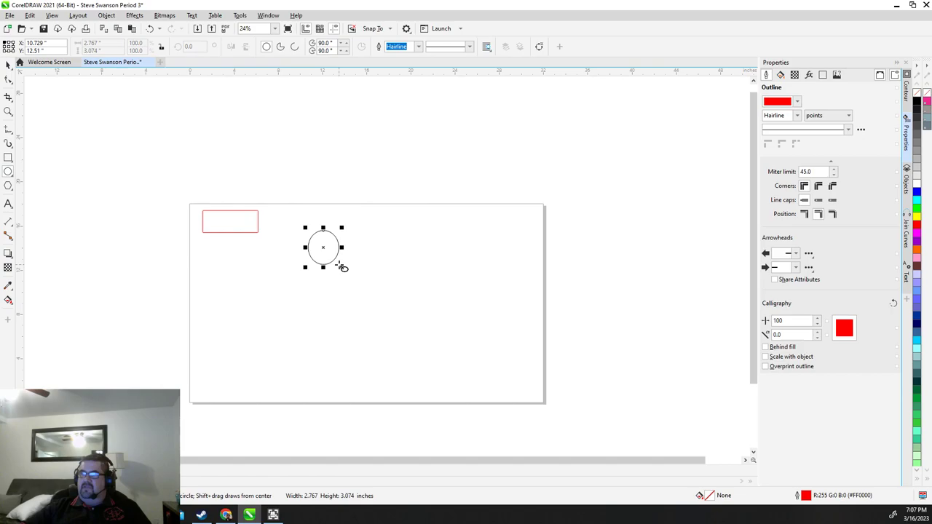
left_click(7, 158)
left_click_drag(443, 244, 493, 291)
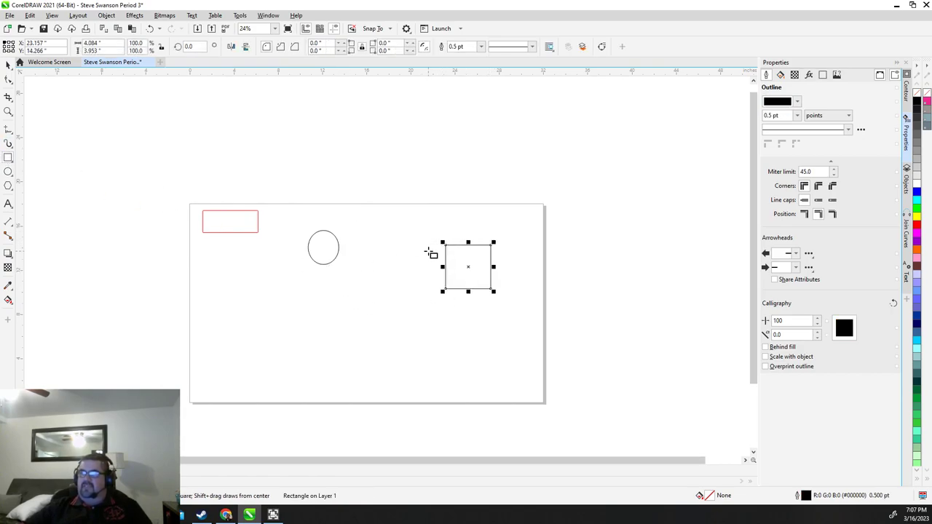
Drag the ellipse and square to the page's left, side by side under the rectangle
left_click(8, 66)
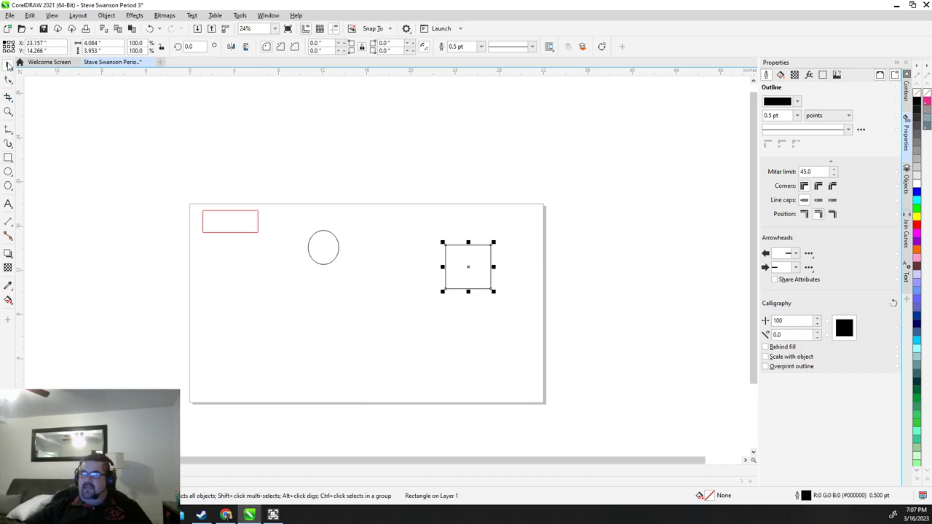
left_click_drag(326, 256, 209, 260)
left_click_drag(479, 273, 251, 258)
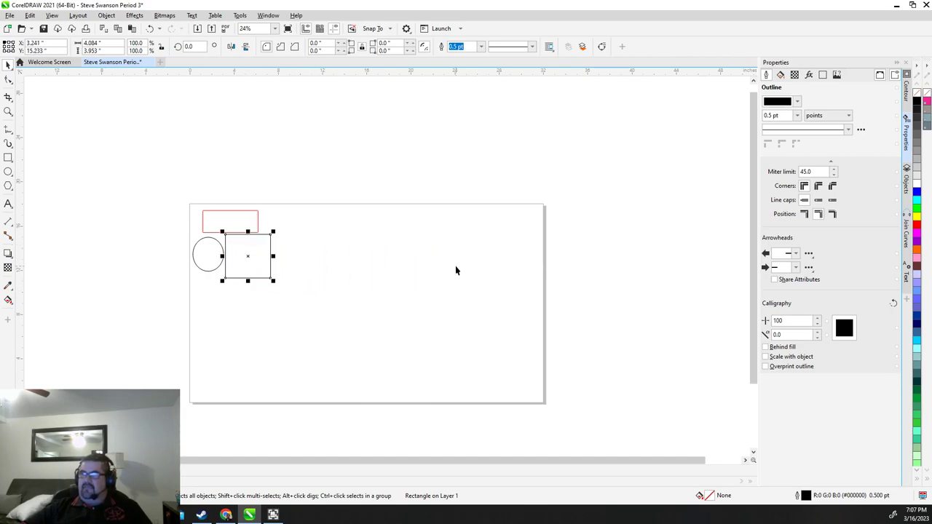
Resize the ellipse to 3 inches wide by 6 inches high
scroll(219, 265, "up", 2)
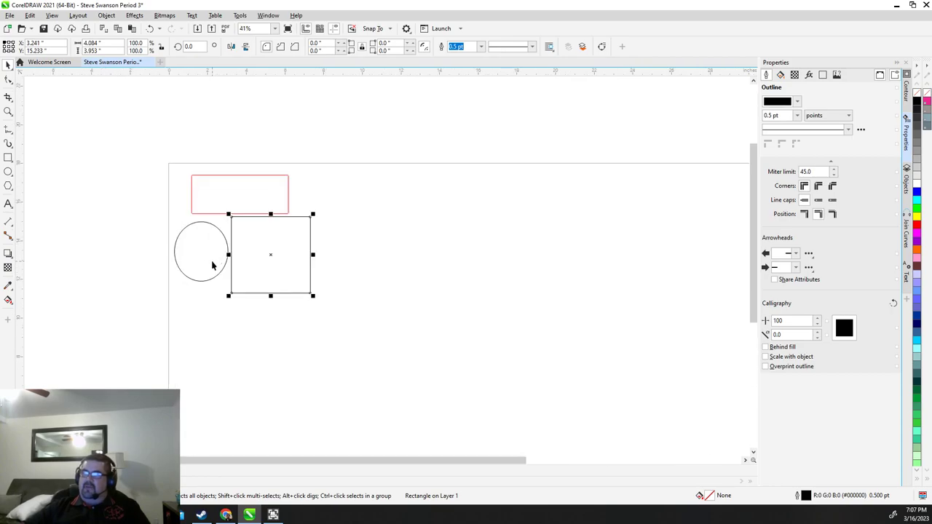
left_click(219, 261)
left_click(110, 43)
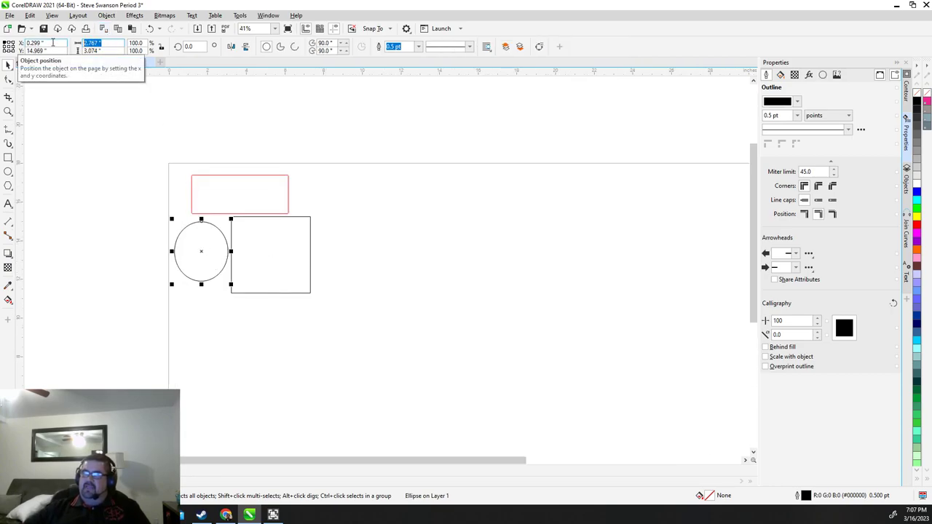
type("3")
key("Tab")
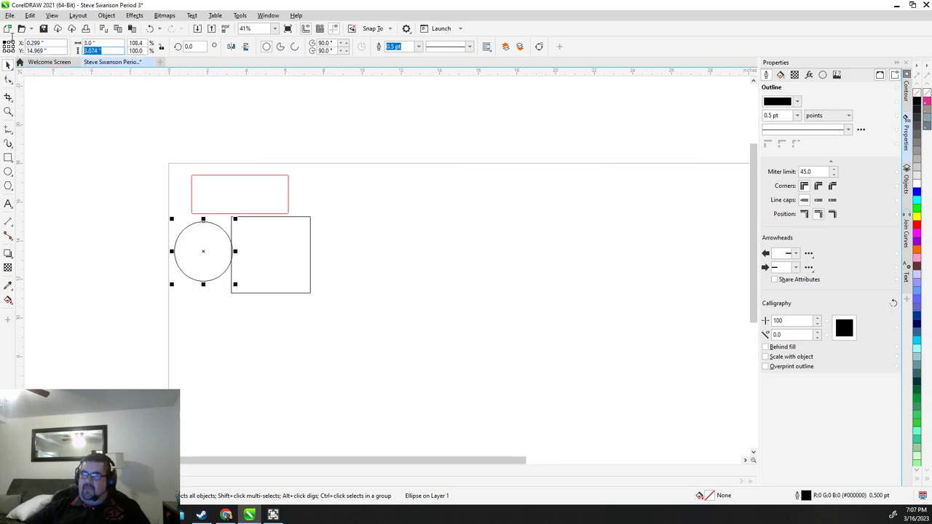
type("3")
key("Return")
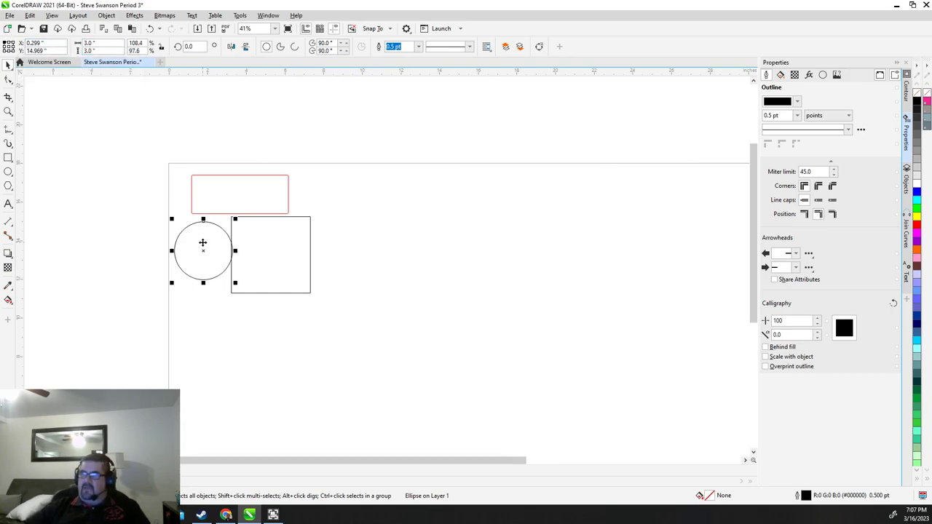
left_click_drag(203, 243, 431, 222)
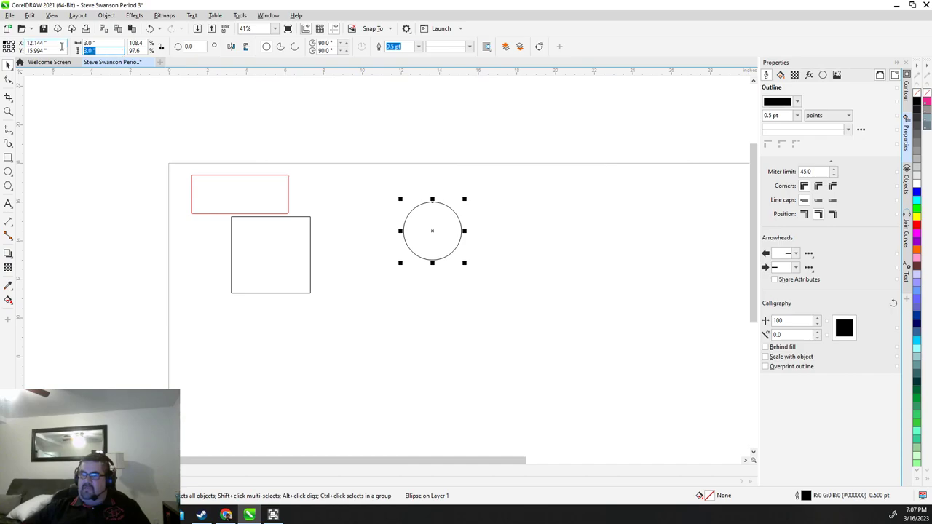
type("6")
key("Return")
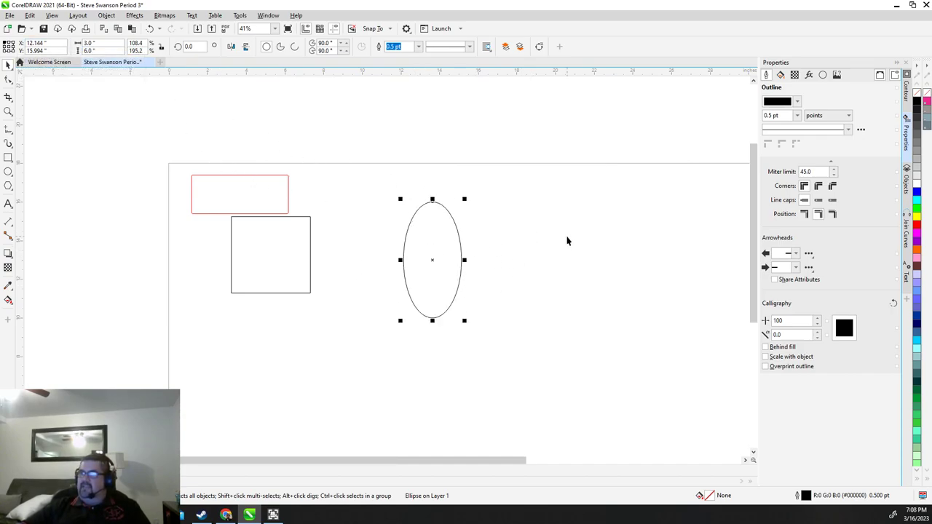
Give the ellipse a red (R 255) hairline outline
left_click(796, 103)
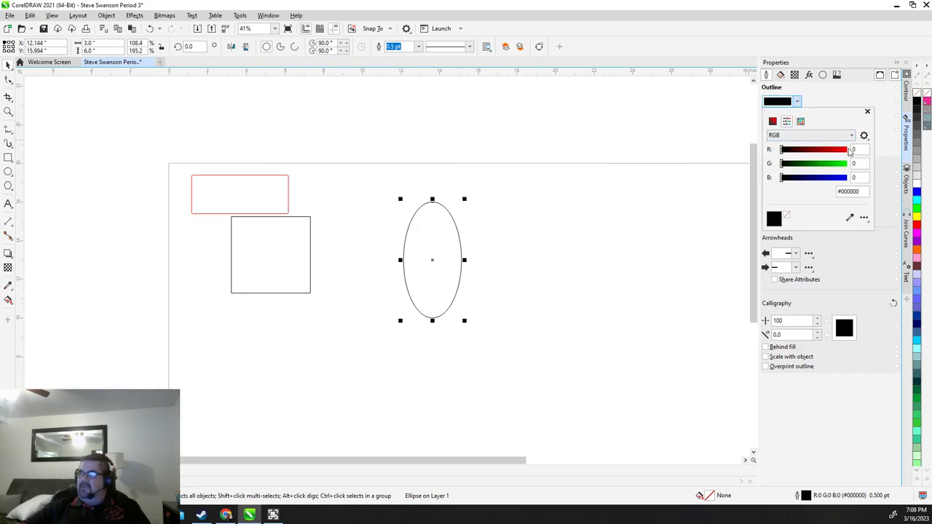
type("255")
key("Return")
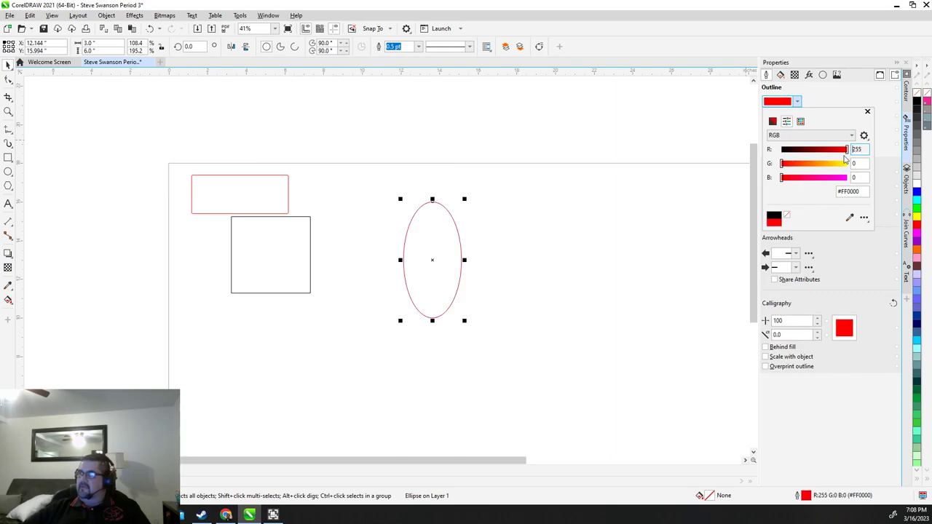
left_click(867, 111)
left_click(797, 115)
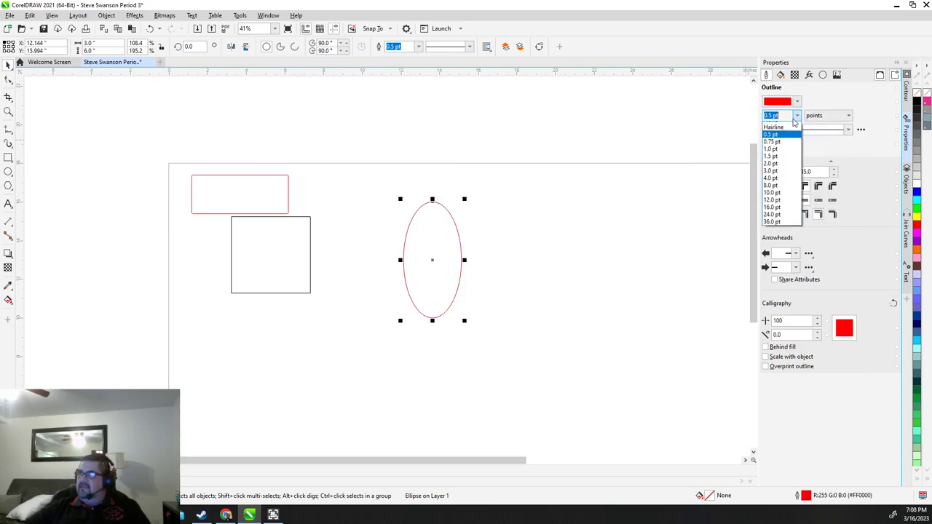
left_click(773, 126)
Give the square a red hairline outline as well
left_click(305, 246)
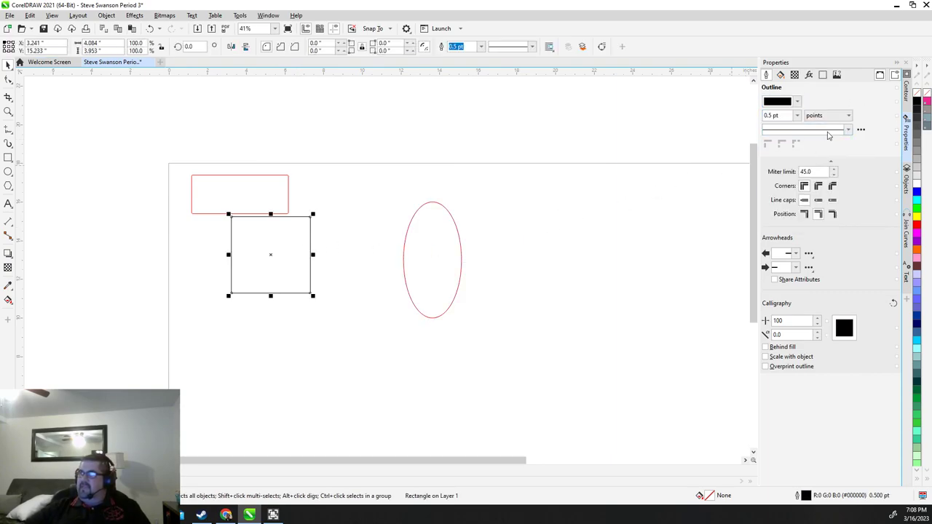
left_click(796, 101)
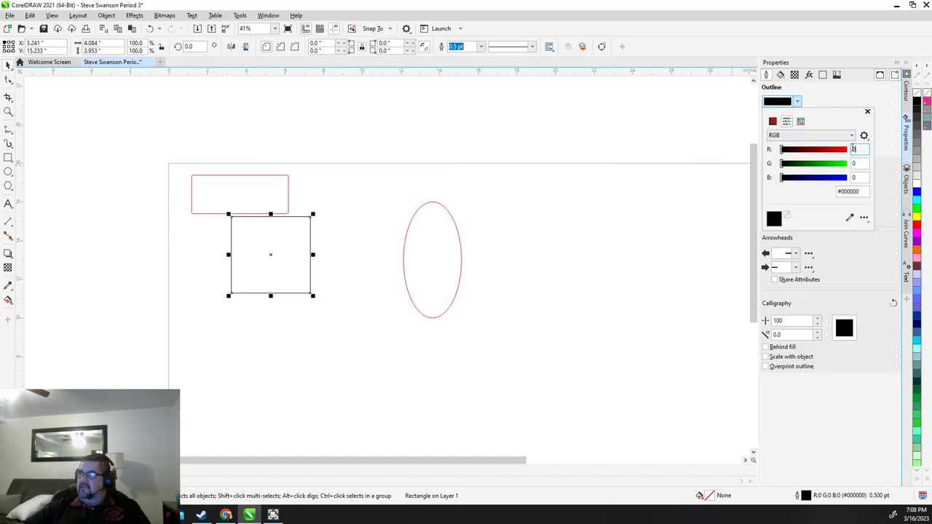
left_click(845, 149)
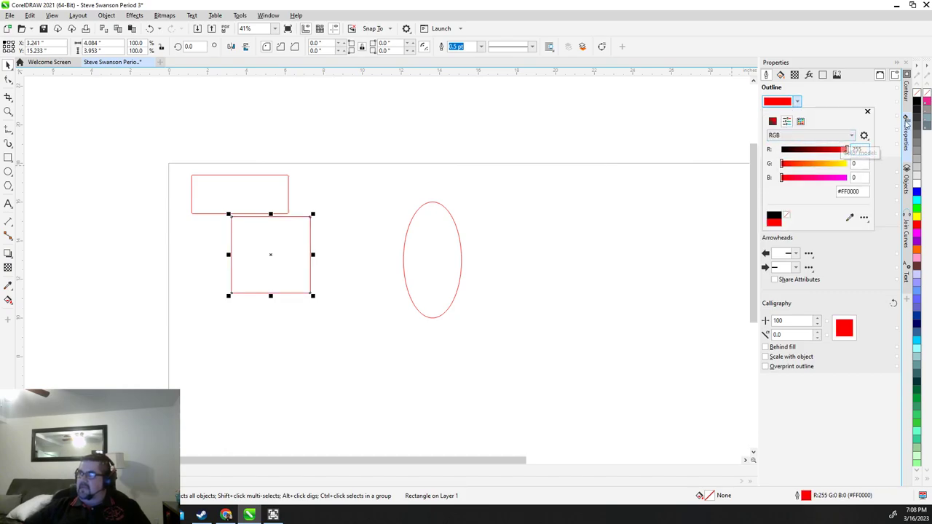
left_click(801, 102)
left_click(797, 115)
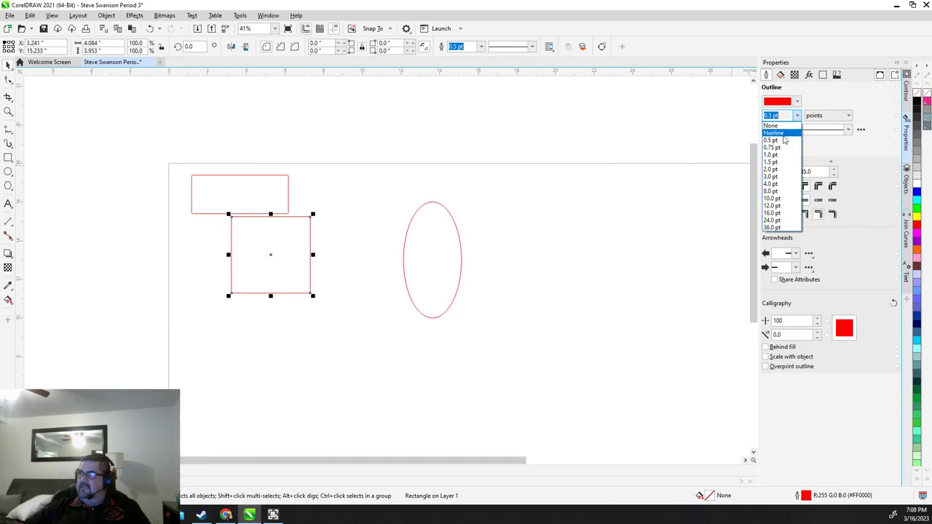
left_click(561, 221)
Move the square left under the red rectangle, with the ellipse beside it
left_click(271, 254)
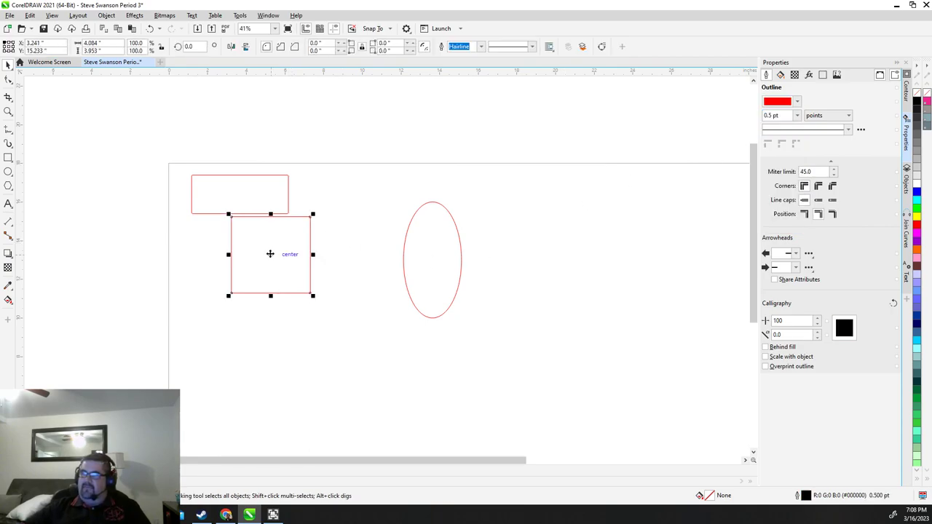
left_click_drag(271, 254, 222, 265)
left_click(442, 258)
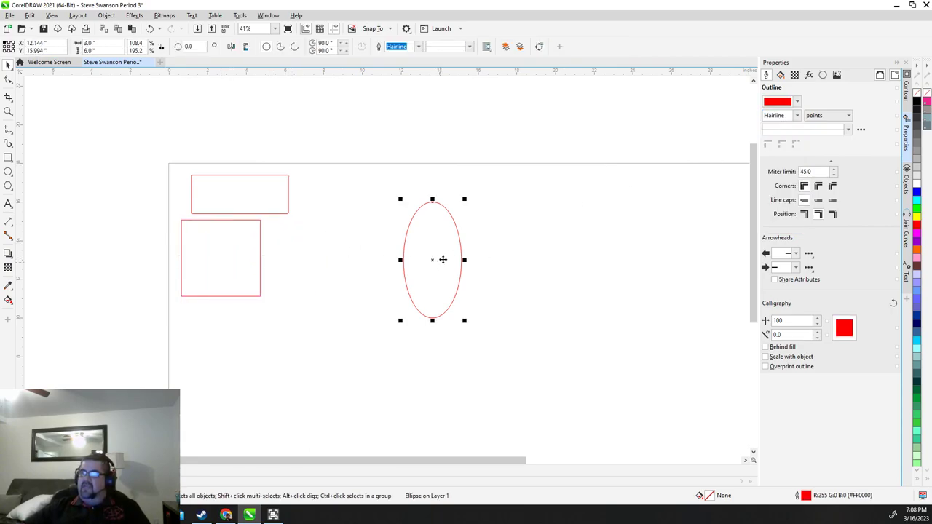
left_click_drag(441, 257, 336, 241)
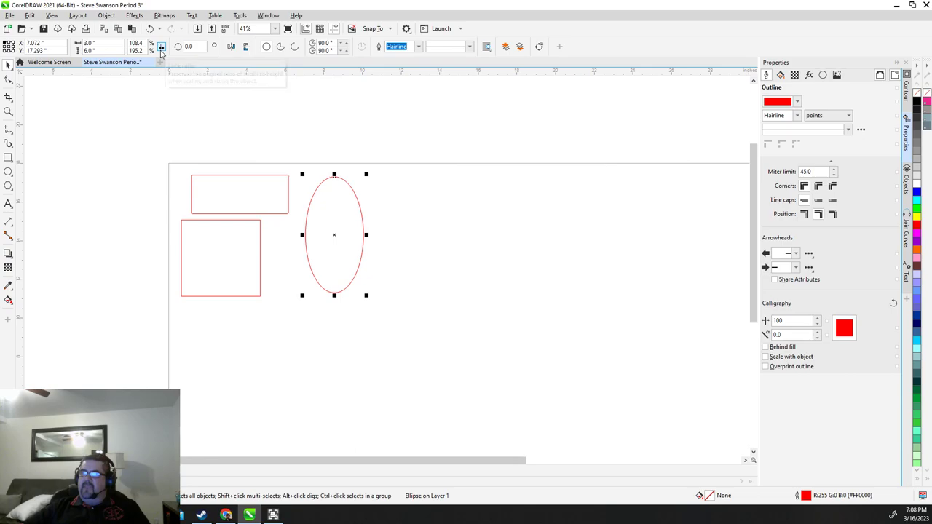
Toggle the ellipse's lock ratio, nudge it, and enter a 3-inch height
left_click(102, 43)
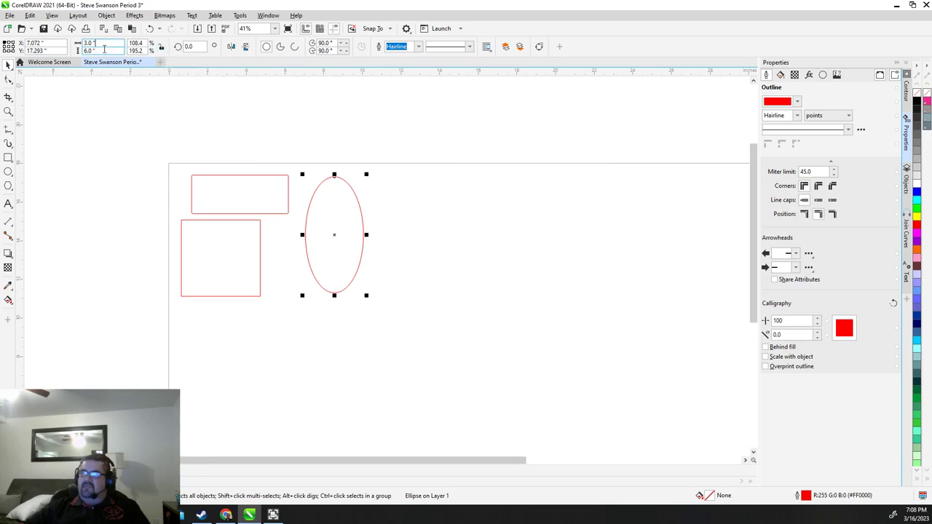
left_click(163, 48)
left_click_drag(336, 234, 361, 230)
left_click(99, 51)
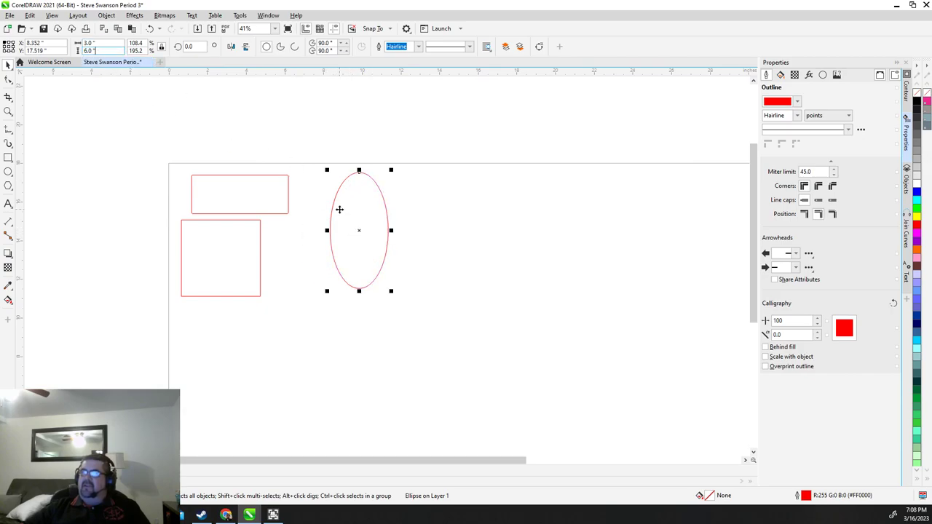
double_click(113, 51)
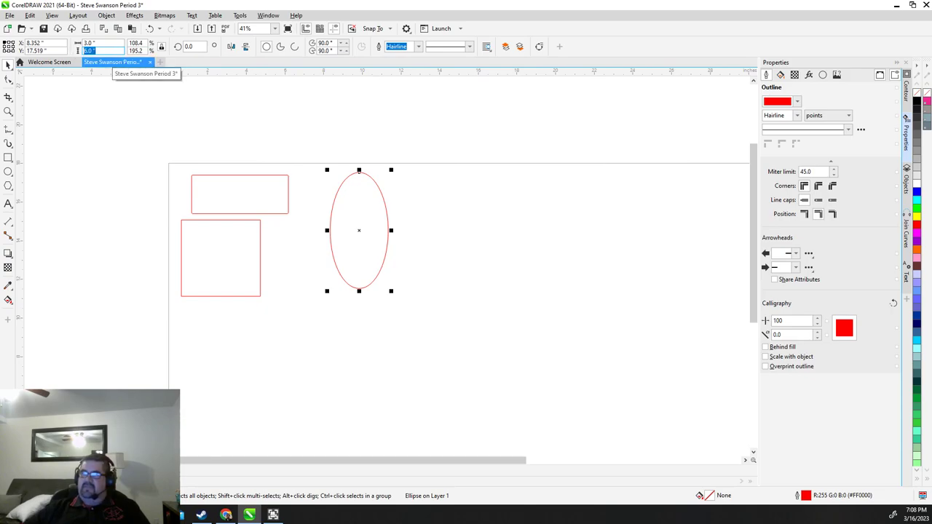
type("3")
key("Return")
scroll(344, 201, "up", 2)
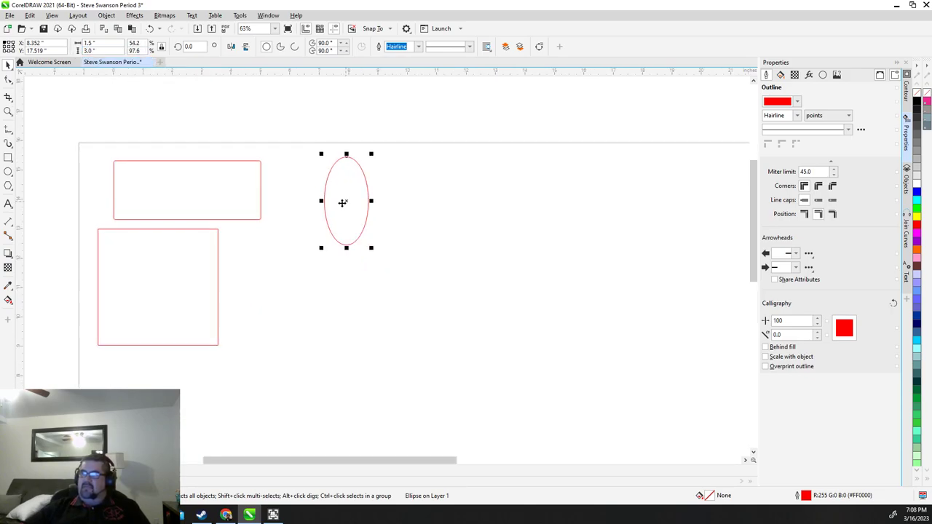
scroll(344, 200, "down", 1)
Enter 3 inches for the ellipse's width and height, then undo the proportional shrink
left_click(96, 44)
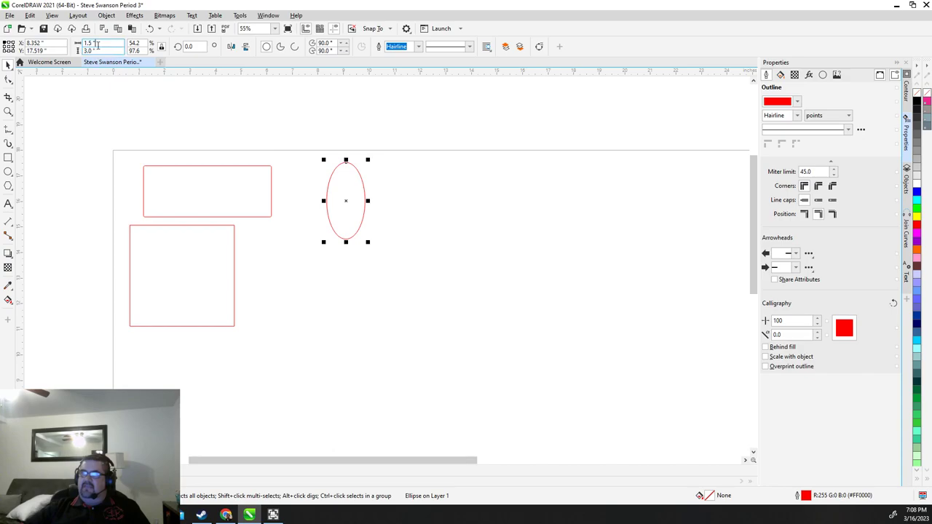
double_click(97, 45)
left_click(103, 45)
left_click_drag(103, 44, 68, 42)
type("3")
key("Return")
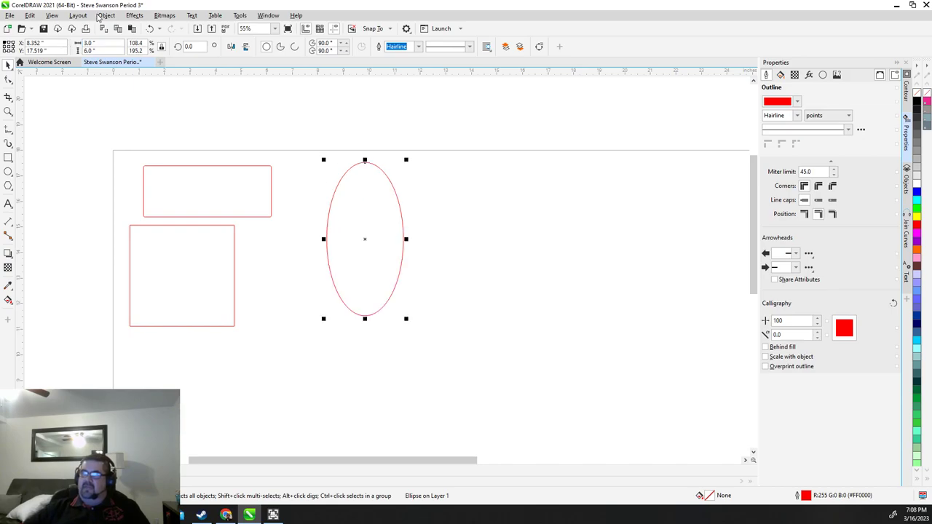
left_click_drag(102, 50, 82, 51)
type("3")
key("Return")
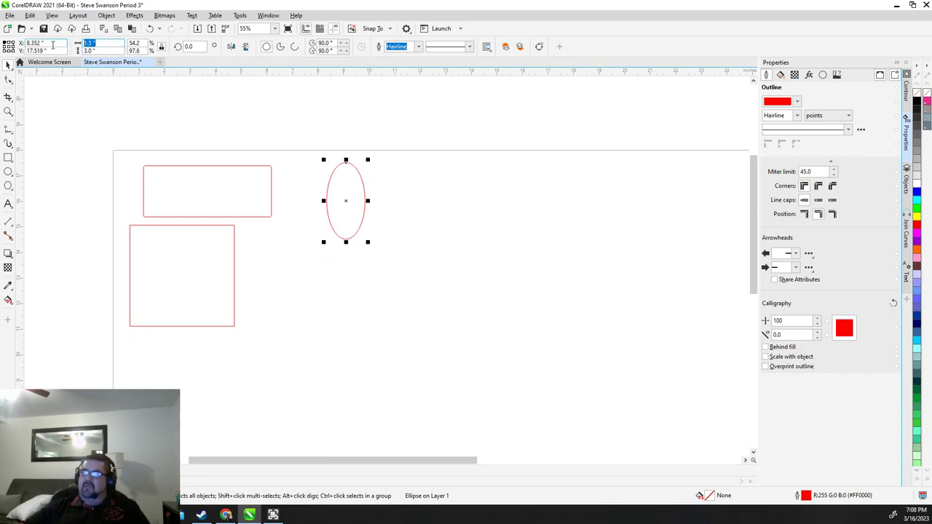
key("ctrl+z")
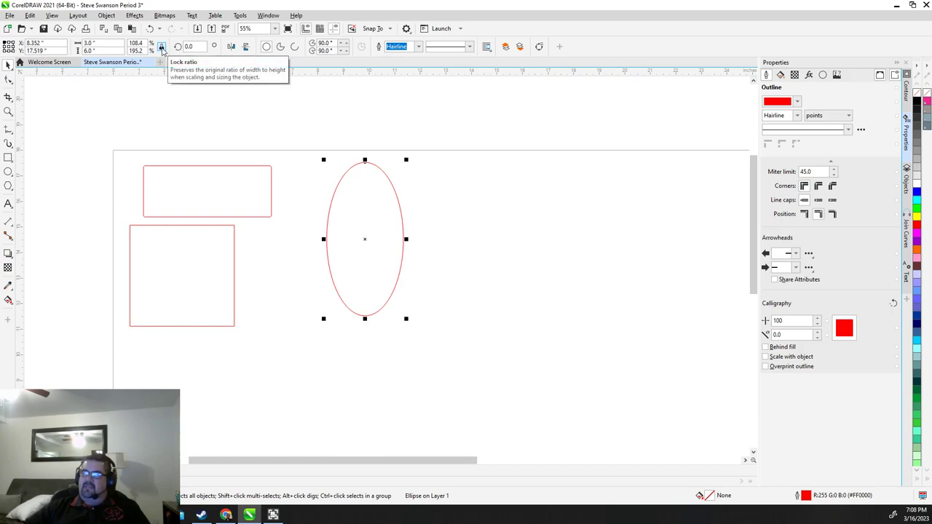
Unlock the ratio and set the height to 3 inches, making a 3 × 3 inch circle
left_click(163, 48)
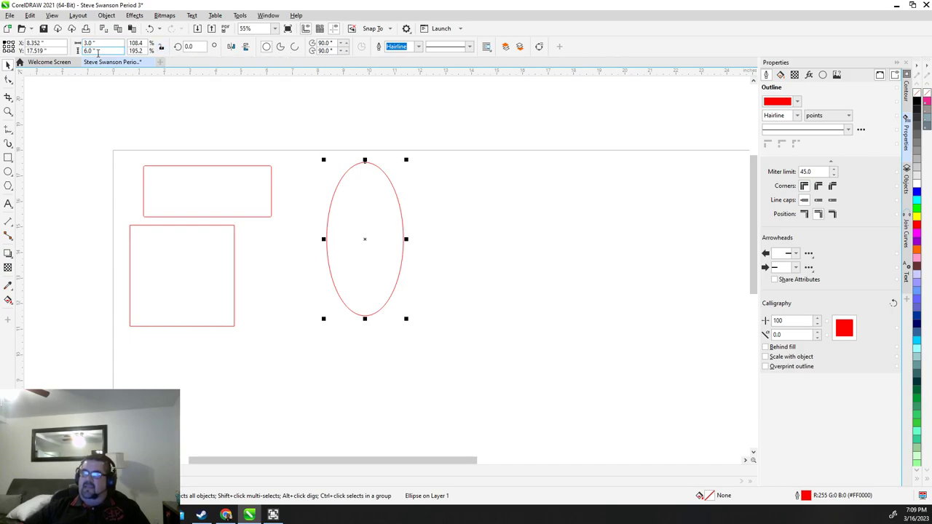
left_click(95, 50)
type("3")
key("Return")
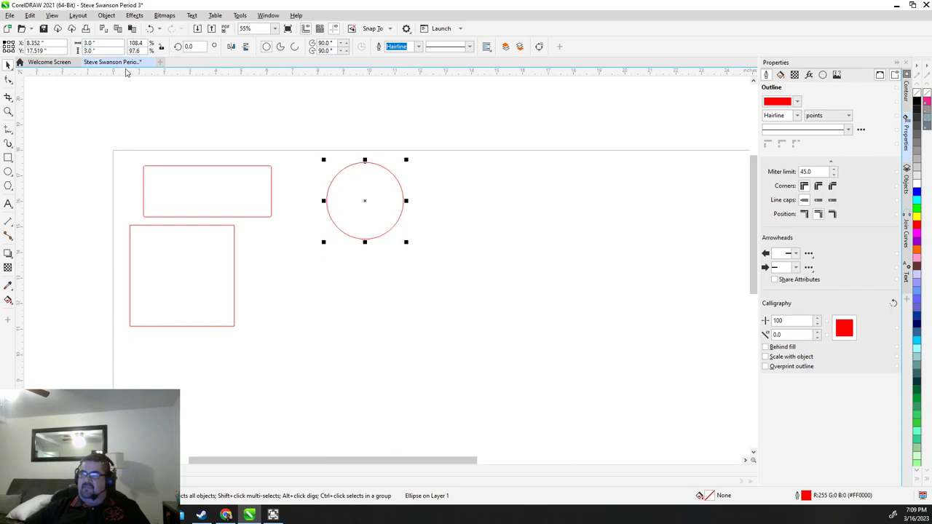
Snap the circle to the centre of the square
left_click_drag(365, 199, 174, 284)
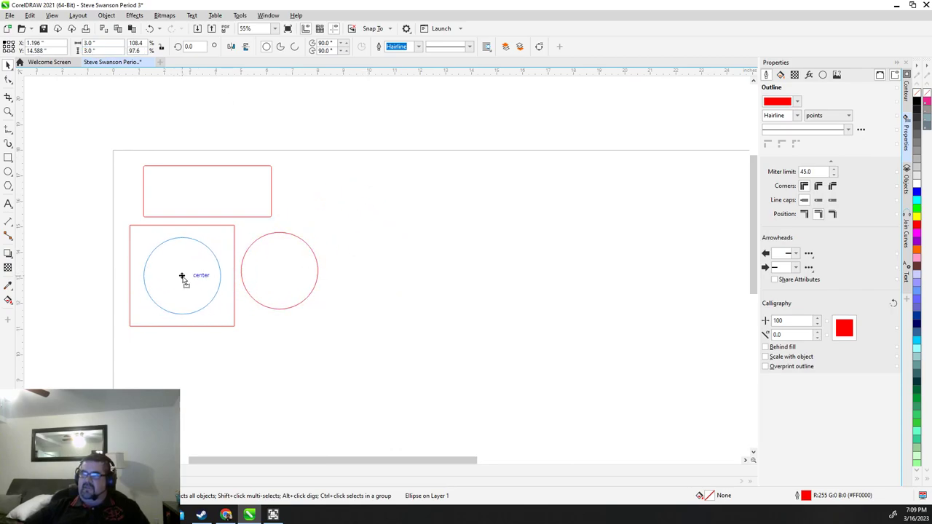
left_click_drag(182, 278, 182, 278)
scroll(223, 264, "up", 2)
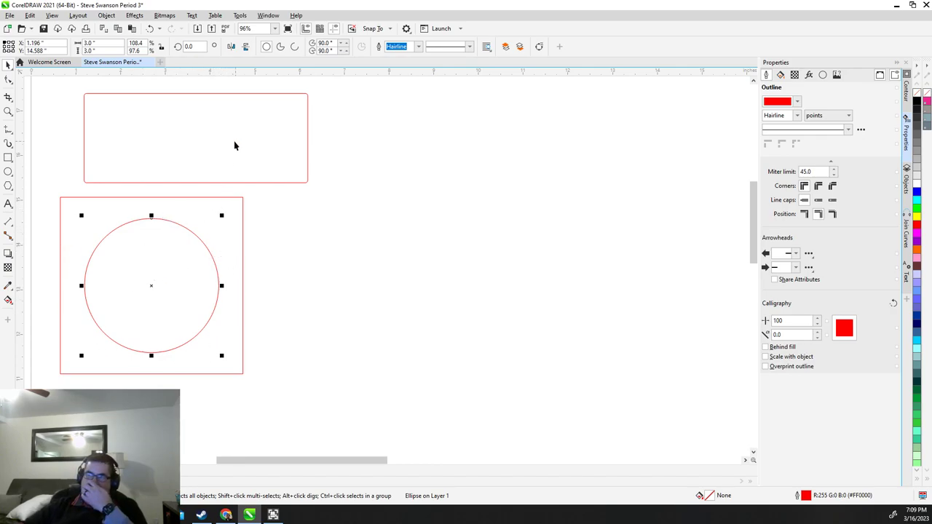
Rotate the long rectangle 90 degrees and stand it upright beside the square
left_click(272, 170)
left_click_drag(202, 141, 414, 157)
left_click(187, 47)
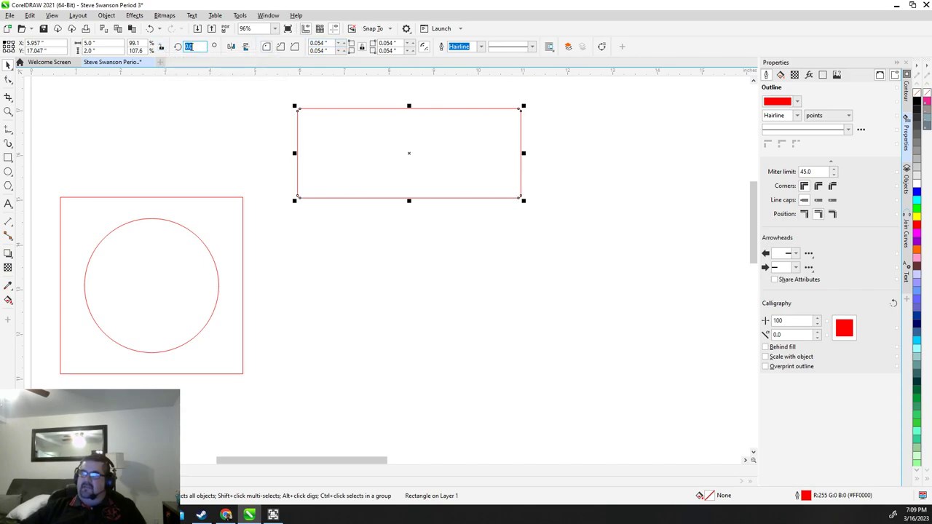
type("90")
key("Return")
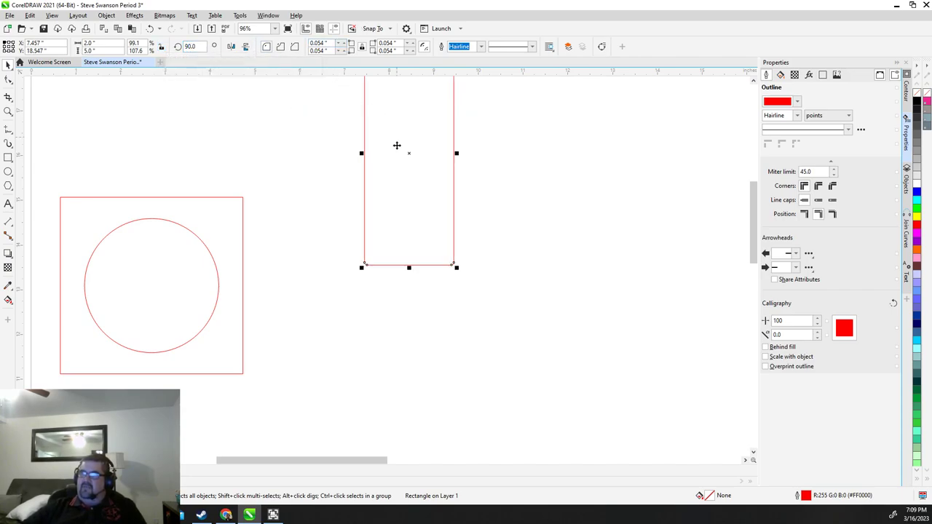
left_click_drag(407, 155, 299, 256)
scroll(362, 287, "down", 2)
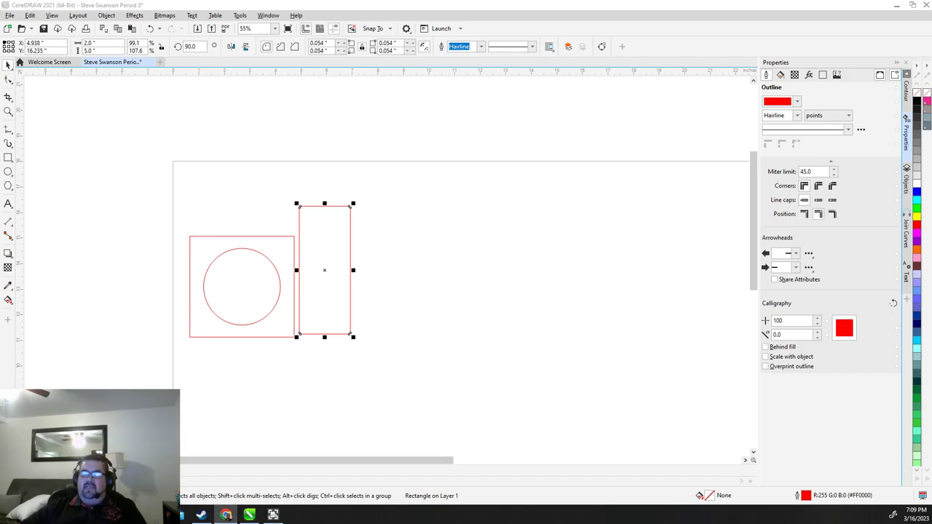
Maximize Chrome and search for 'lasercut box maker'
left_click(225, 515)
left_click_drag(182, 55, 546, 55)
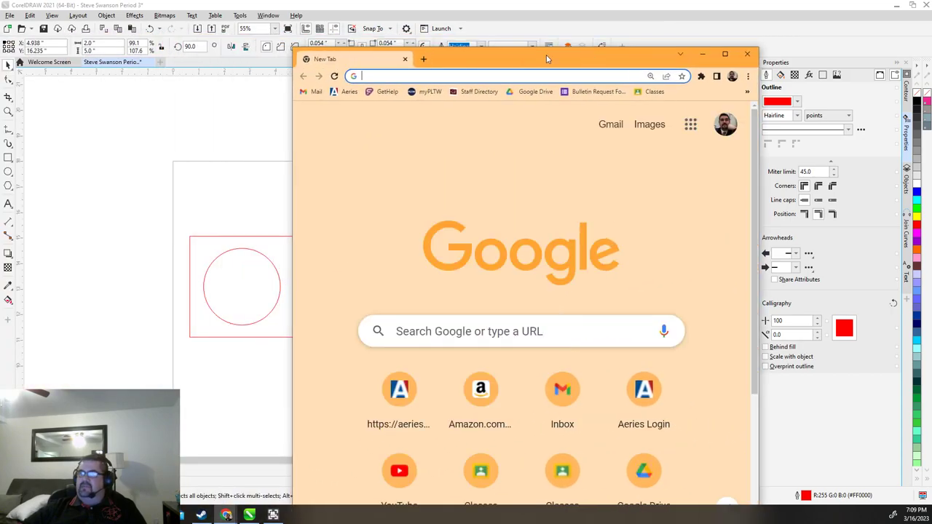
double_click(546, 54)
type("lasercut")
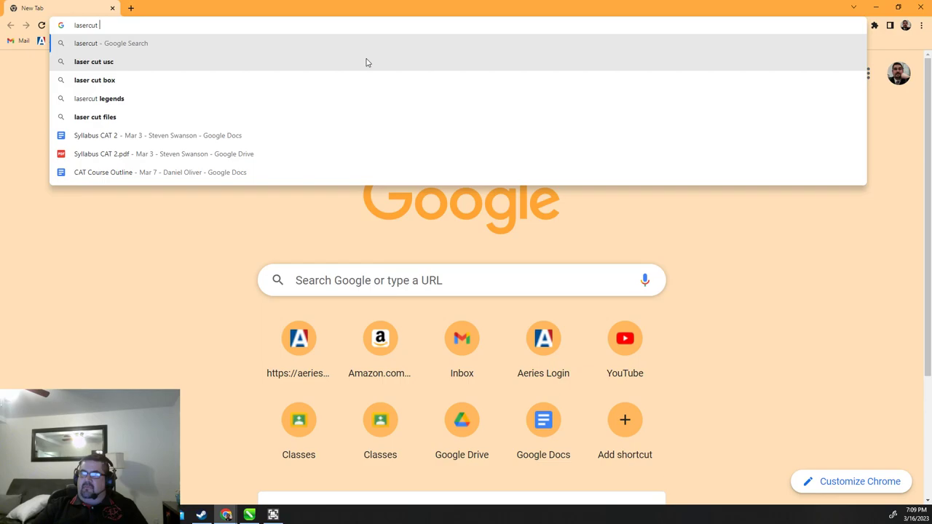
type(" box maker")
key("Return")
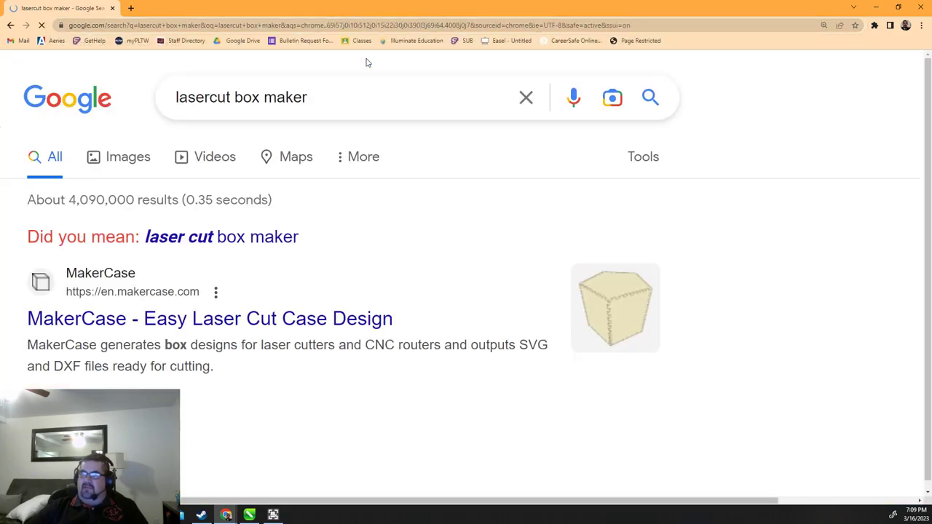
Open the MakerCase site and start a Basic Box design
left_click(178, 326)
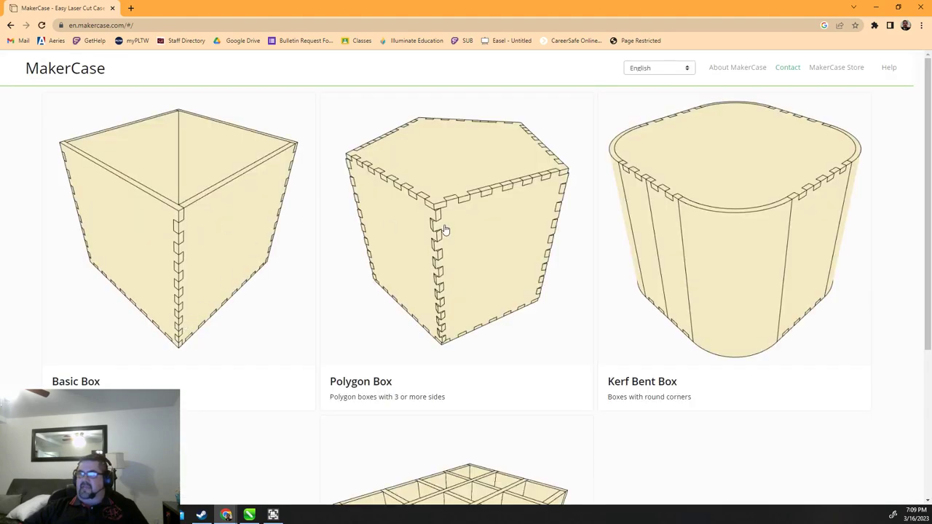
scroll(582, 337, "down", 2)
scroll(607, 306, "up", 2)
left_click(153, 227)
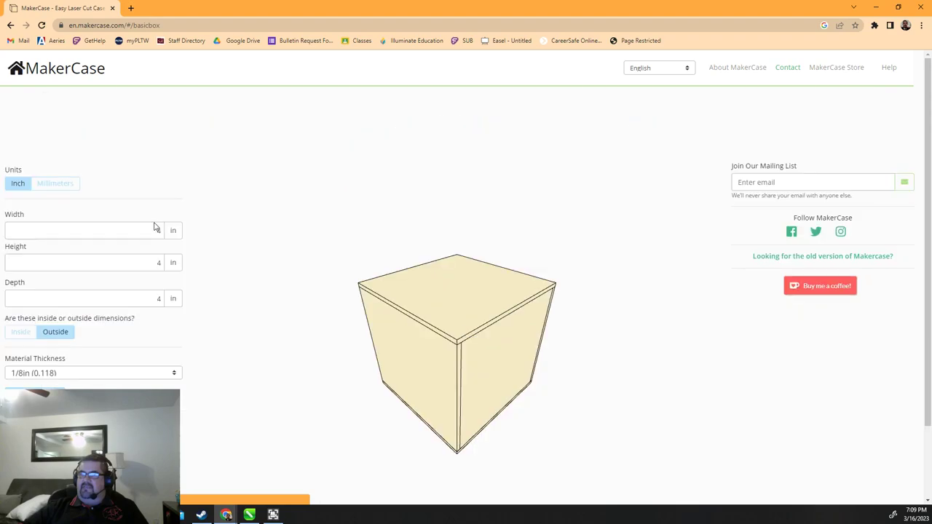
Set the box to Width 4 in, Height 2 in and Depth 4 in
double_click(144, 230)
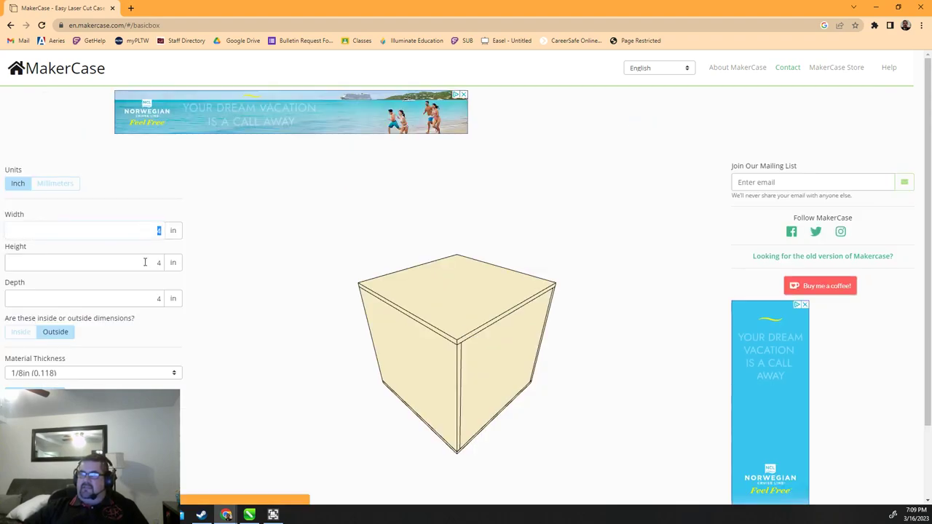
left_click(145, 264)
left_click(145, 305)
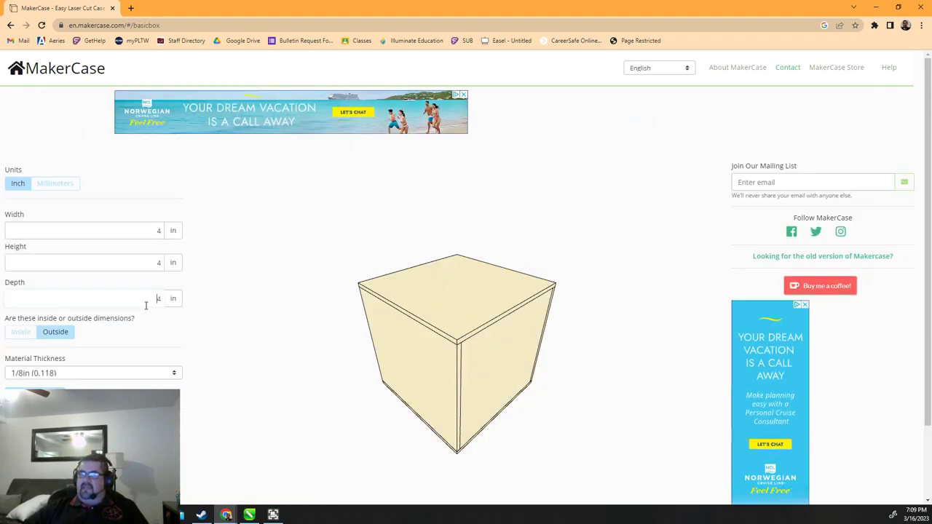
double_click(151, 231)
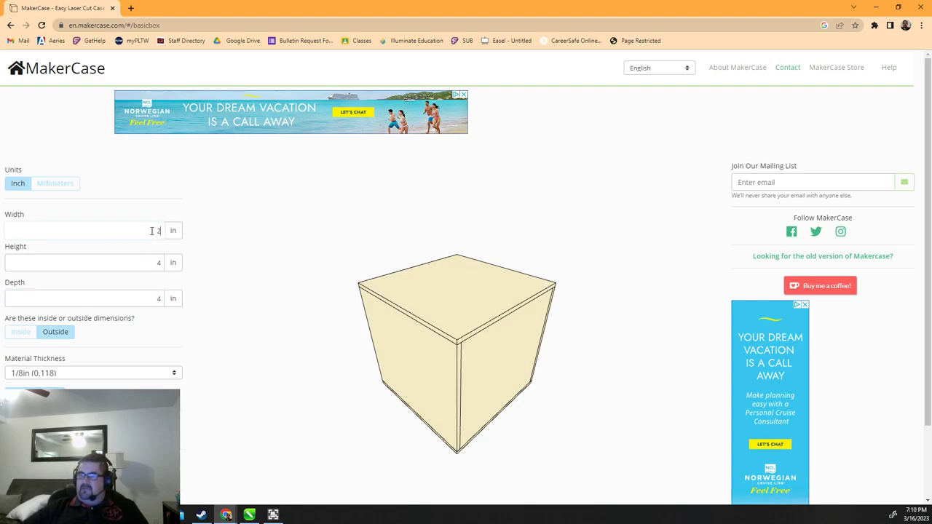
left_click(140, 265)
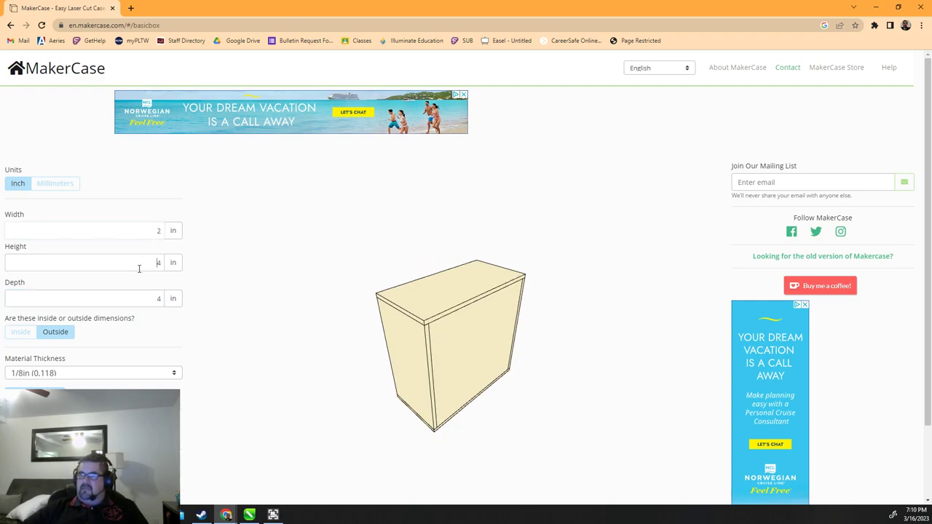
double_click(156, 229)
type("4")
left_click(141, 295)
left_click(153, 263)
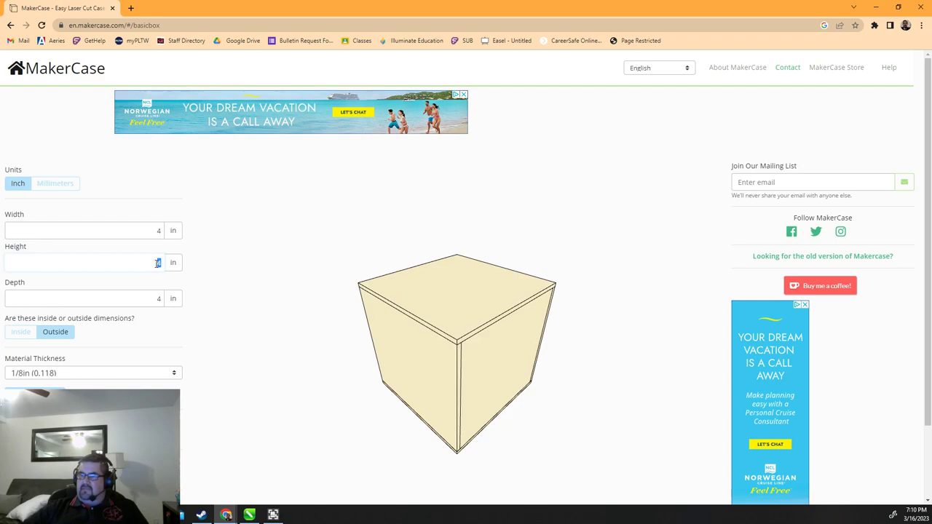
type("2")
left_click(115, 295)
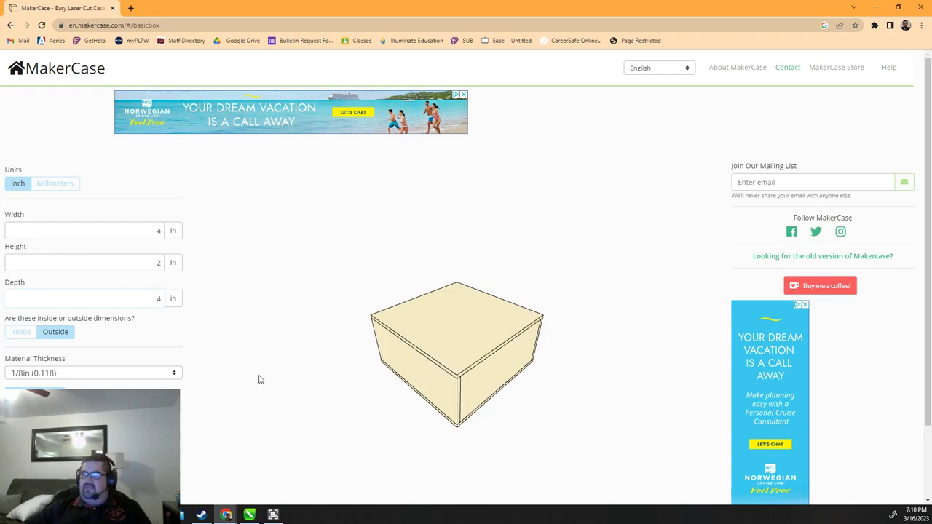
Keep the box sizes in inches and treat them as outside dimensions
left_click(255, 298)
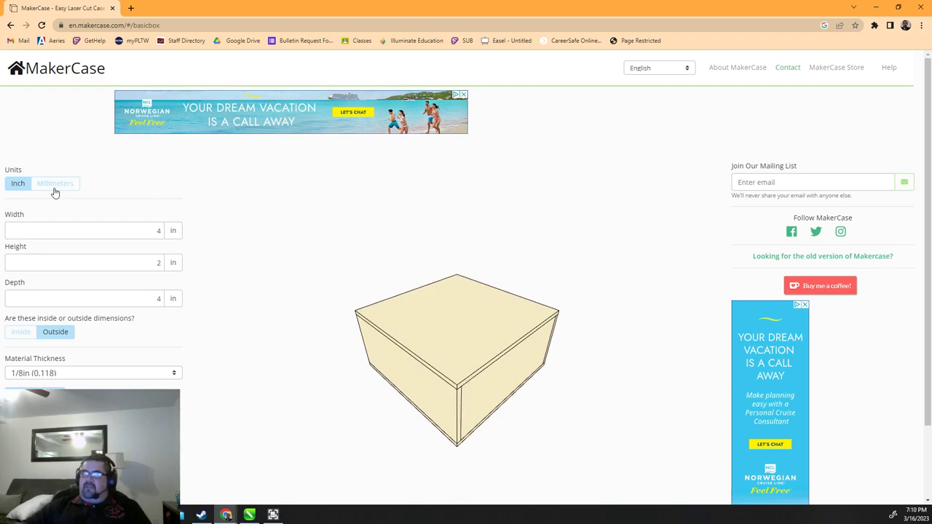
left_click(11, 185)
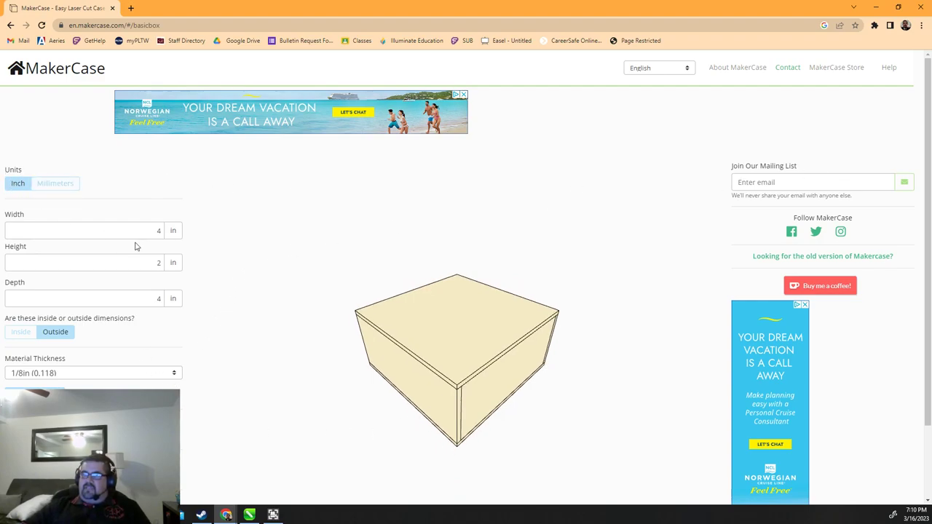
left_click(138, 299)
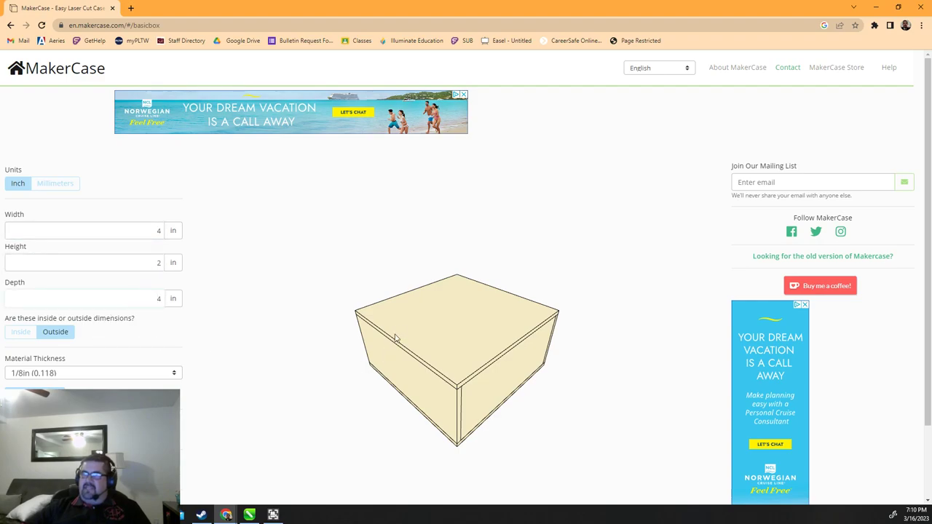
left_click(20, 336)
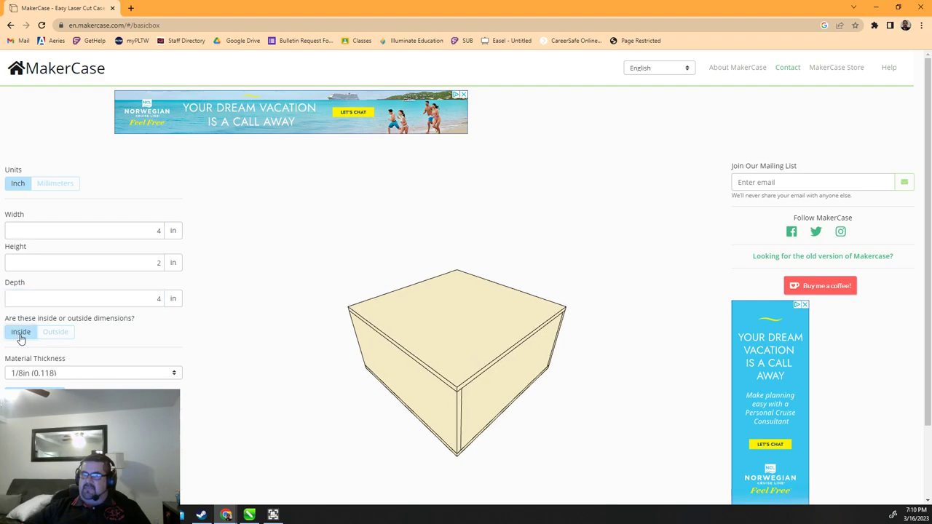
left_click(56, 336)
left_click(22, 338)
left_click(56, 337)
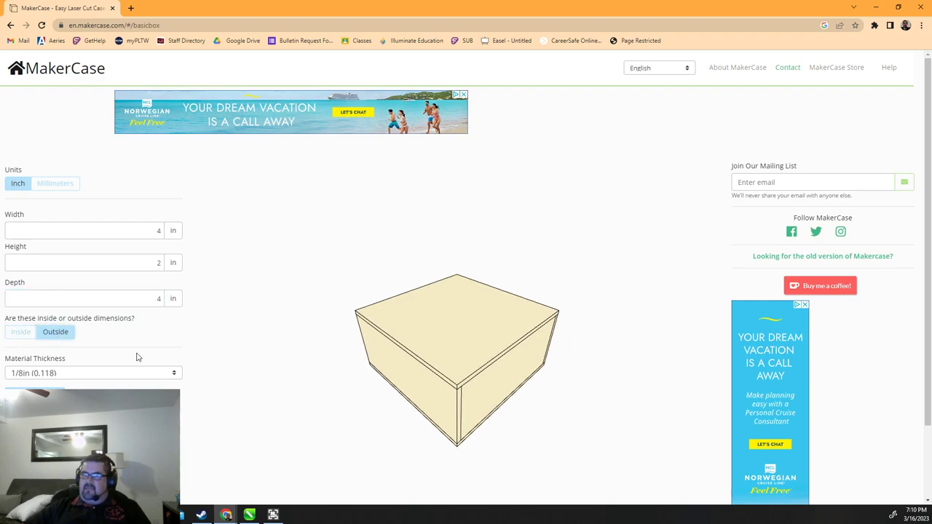
Show the list of material thickness choices for the box
left_click(135, 295)
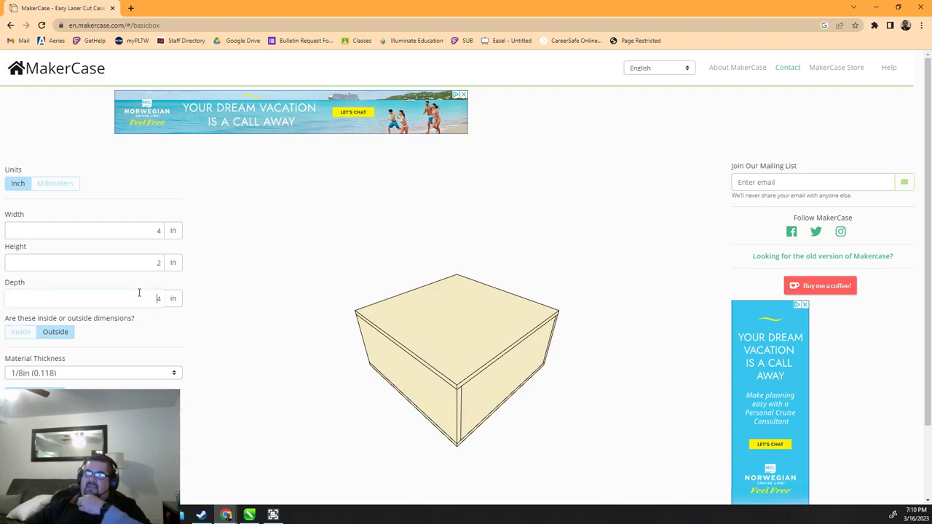
left_click(144, 230)
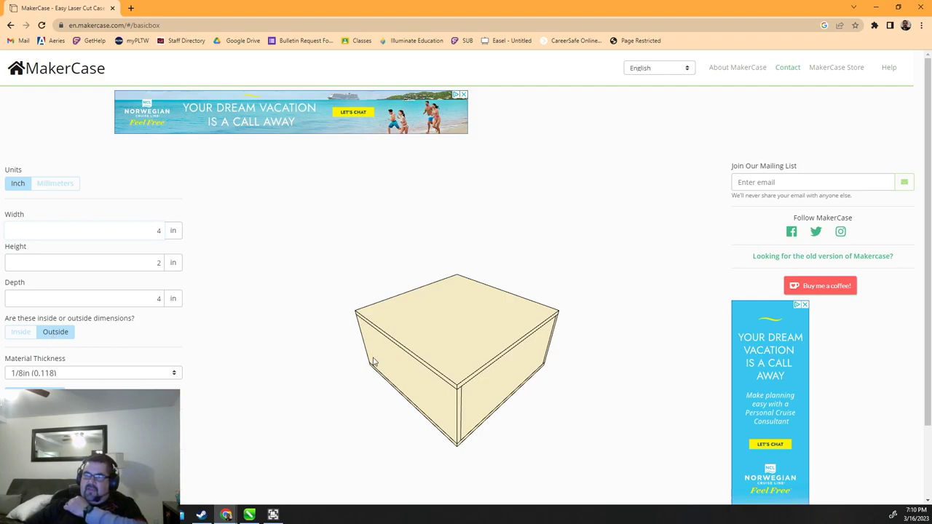
left_click(149, 372)
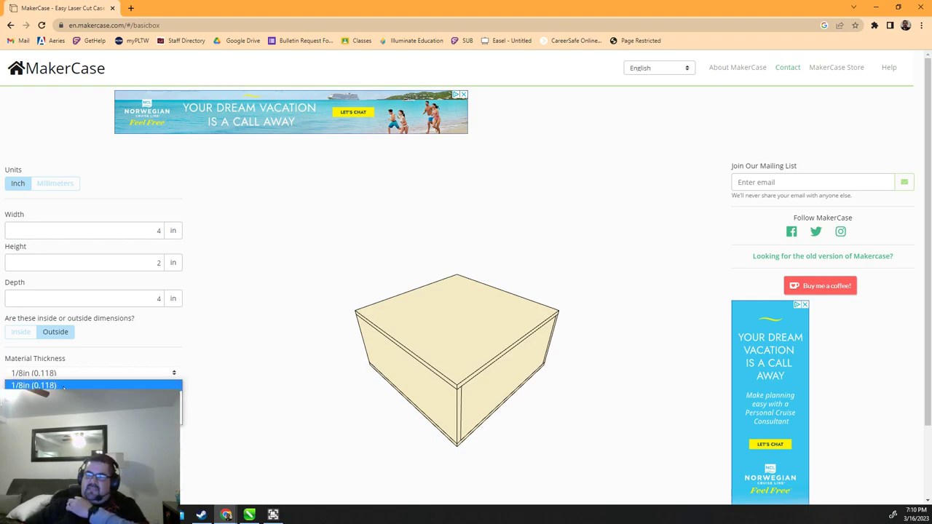
Choose Custom Thickness and set the material thickness to 0.240 inches
left_click(87, 409)
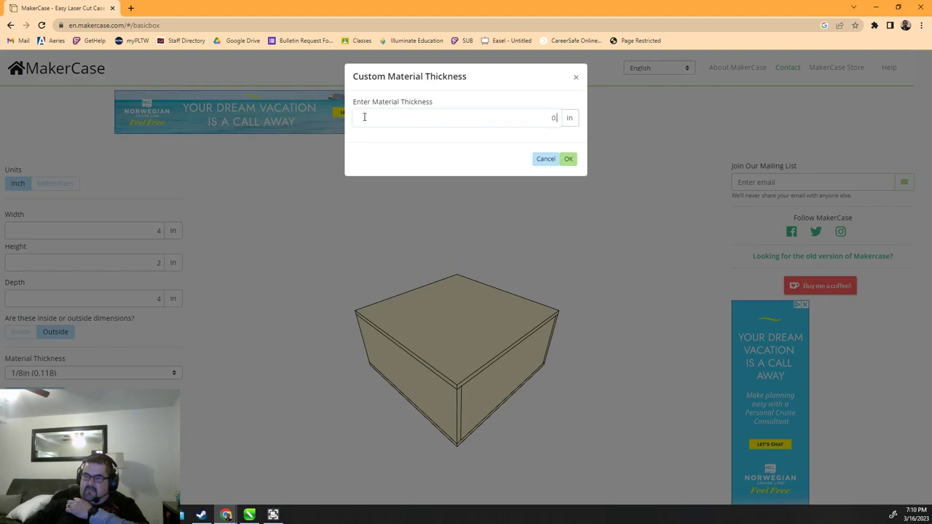
type("0.24")
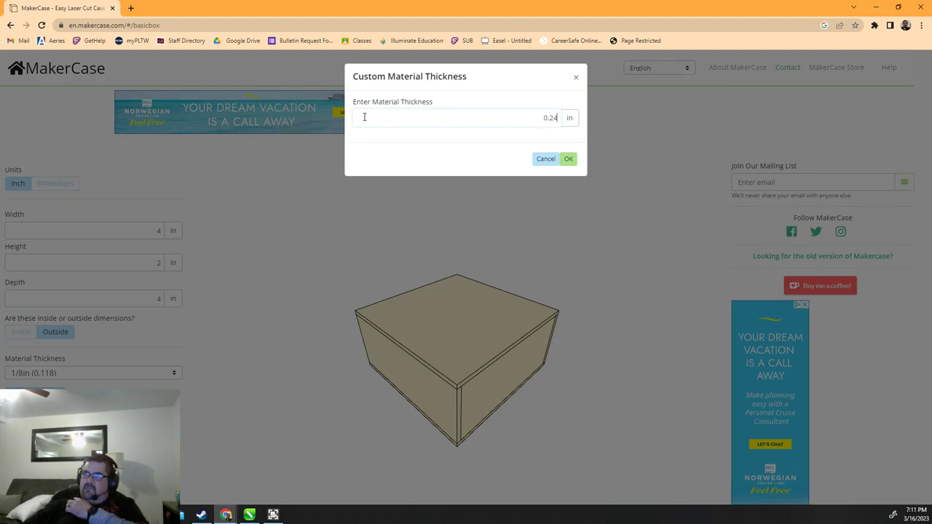
type("0")
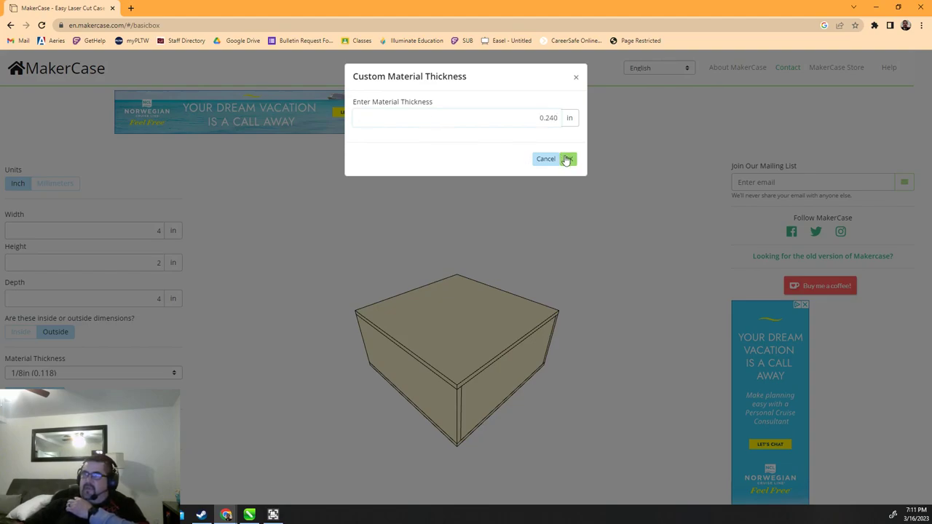
left_click(567, 158)
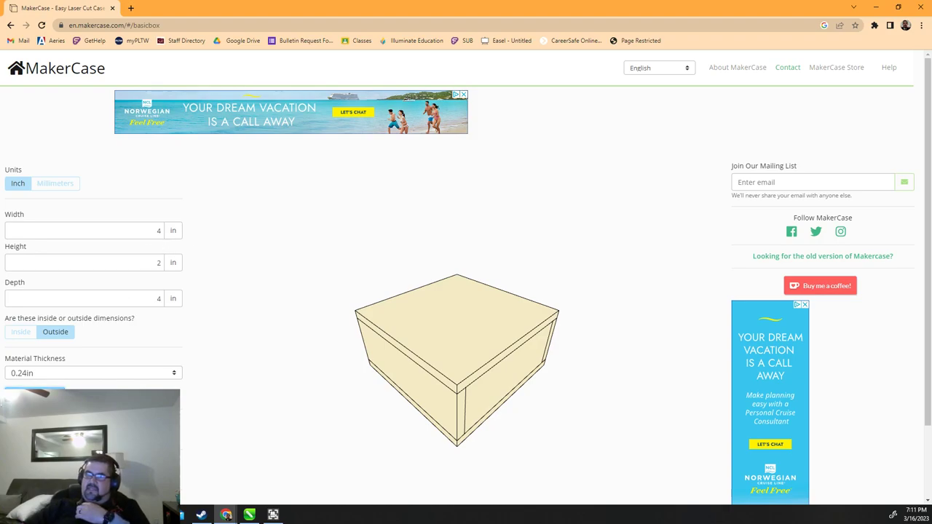
Choose Open under 'Open or closed box?' so the box has no lid, then zoom the 3D preview
scroll(123, 378, "down", 2)
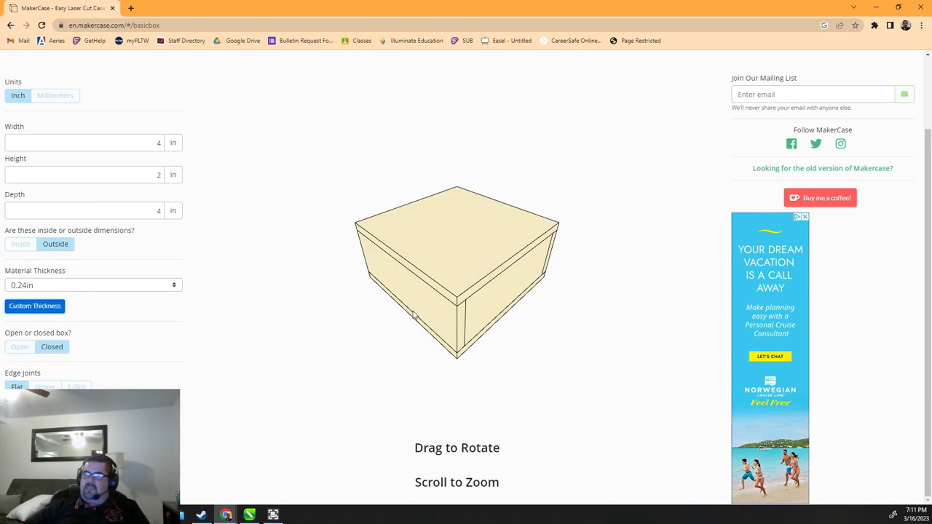
left_click(16, 347)
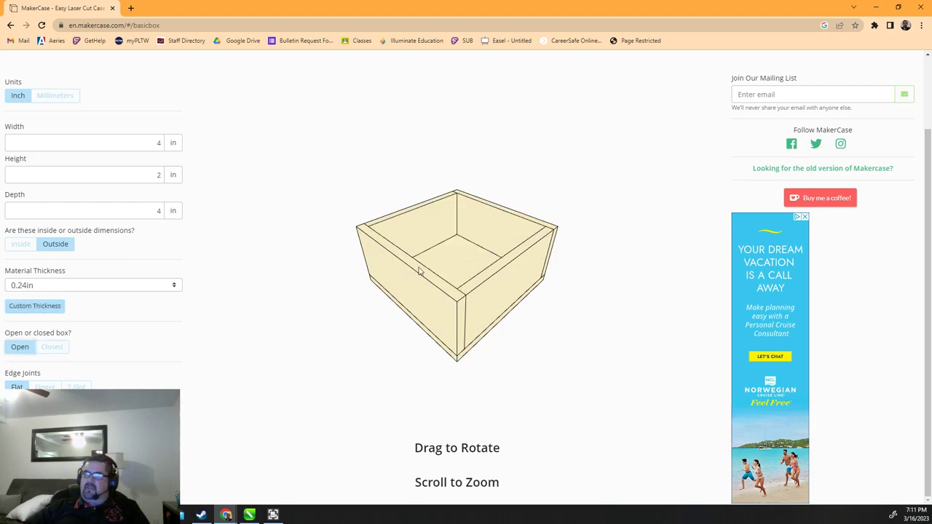
scroll(467, 335, "up", 3)
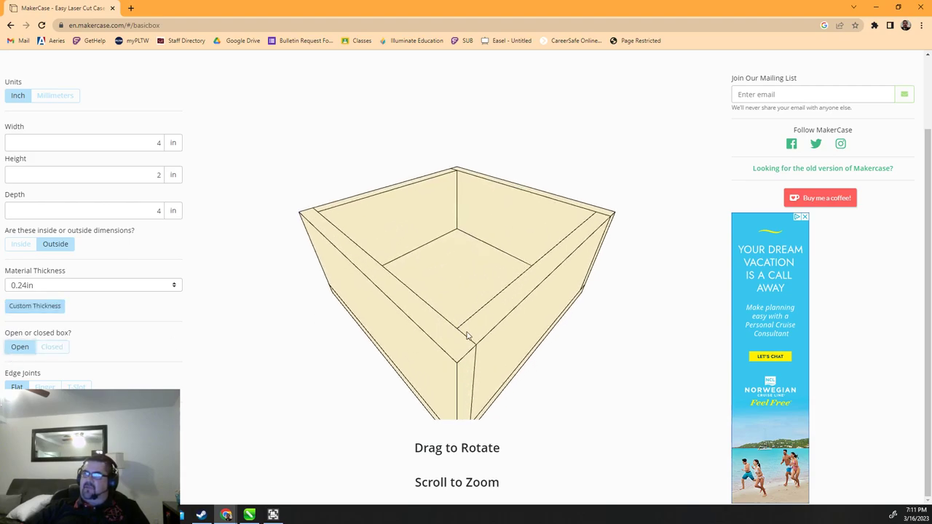
scroll(350, 375, "down", 1)
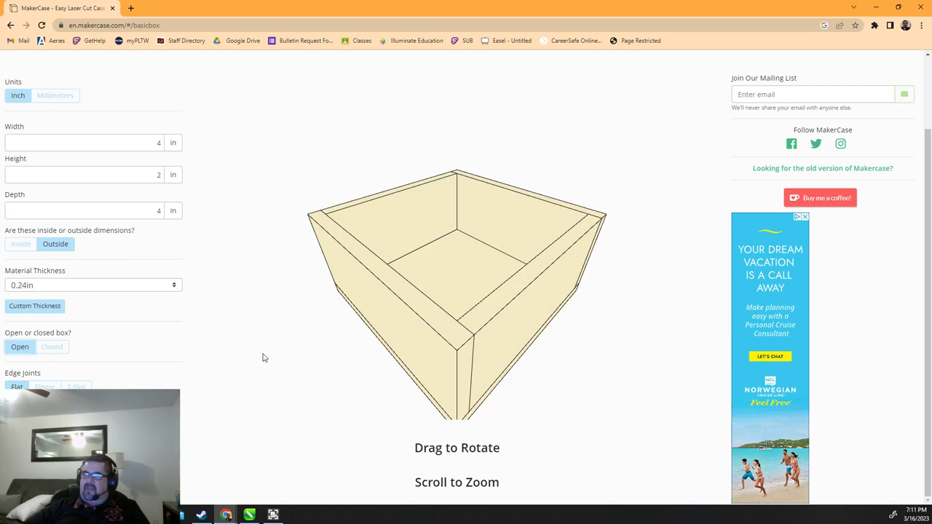
scroll(289, 366, "down", 2)
Use Finger edge joints on the box, after comparing T-Slot, and open Download Box Plans
left_click(44, 387)
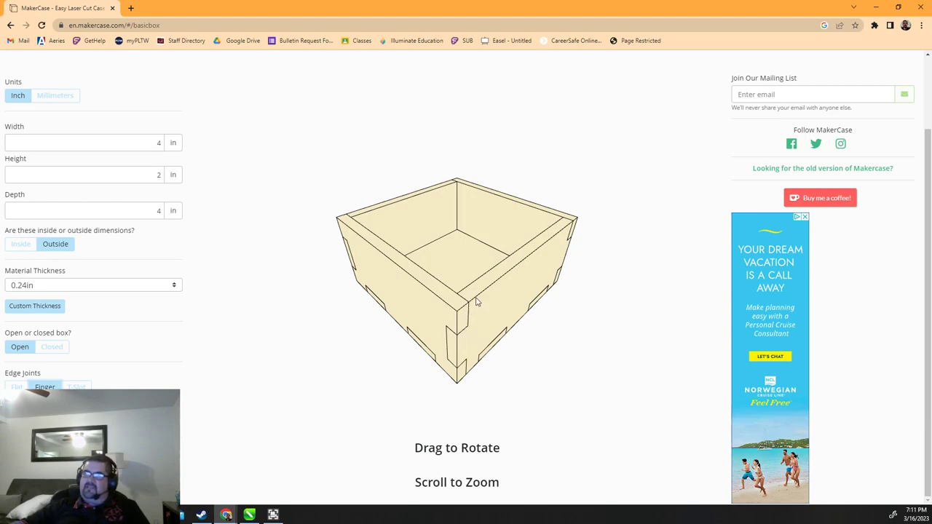
left_click(85, 388)
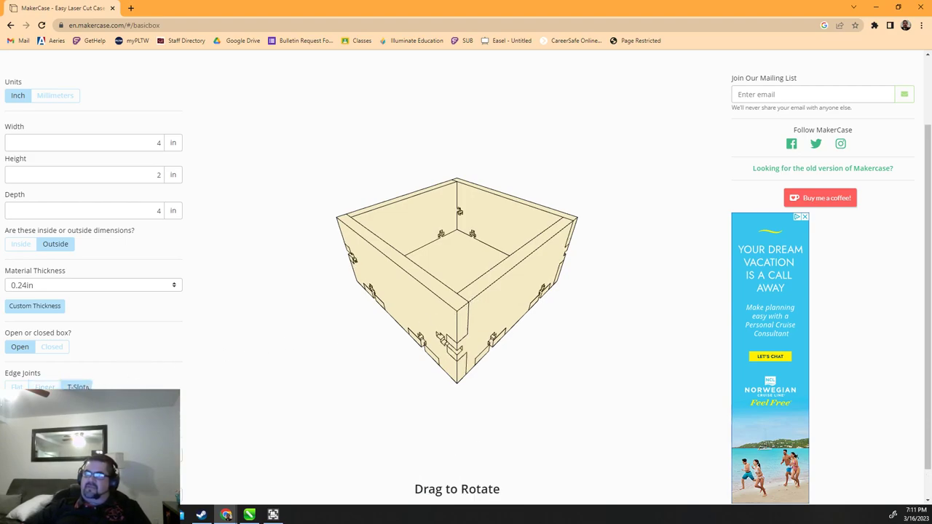
left_click(44, 387)
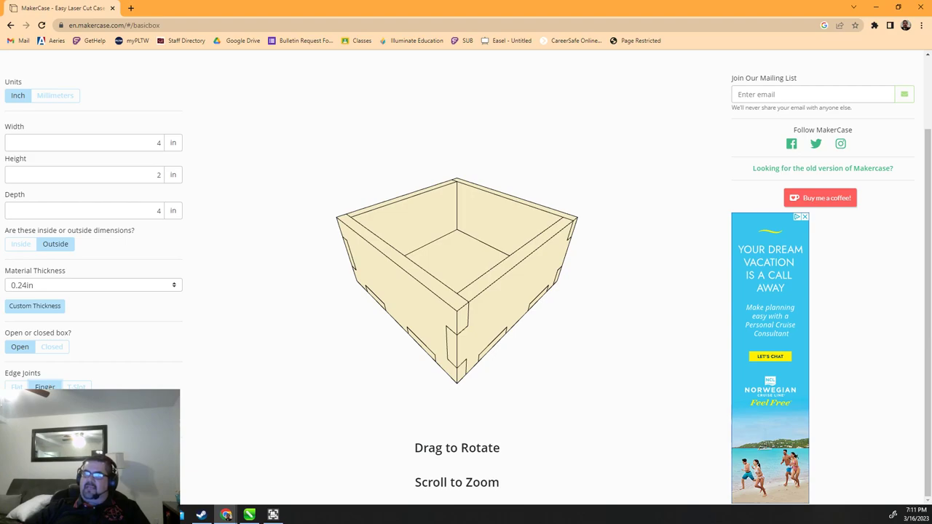
left_click(54, 423)
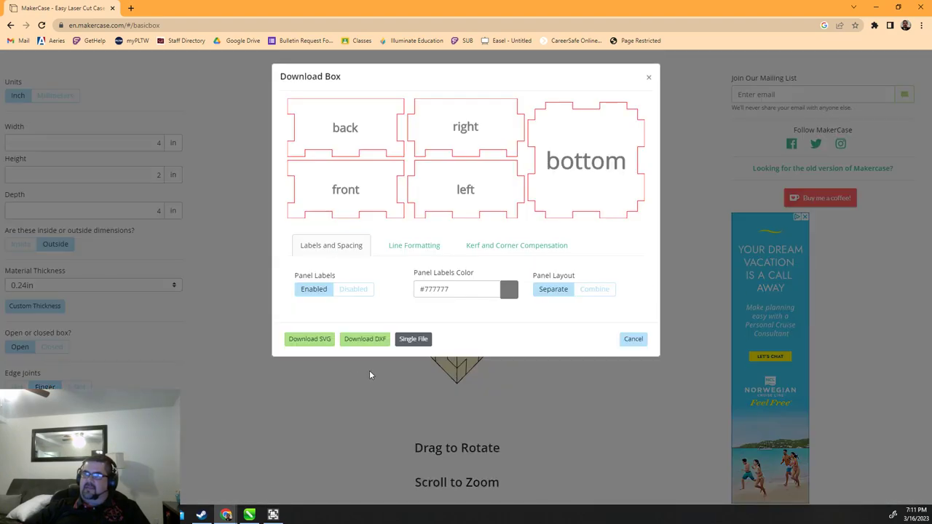
Download the panel layout as SVG, saving it as box.svg on the Desktop
left_click(304, 341)
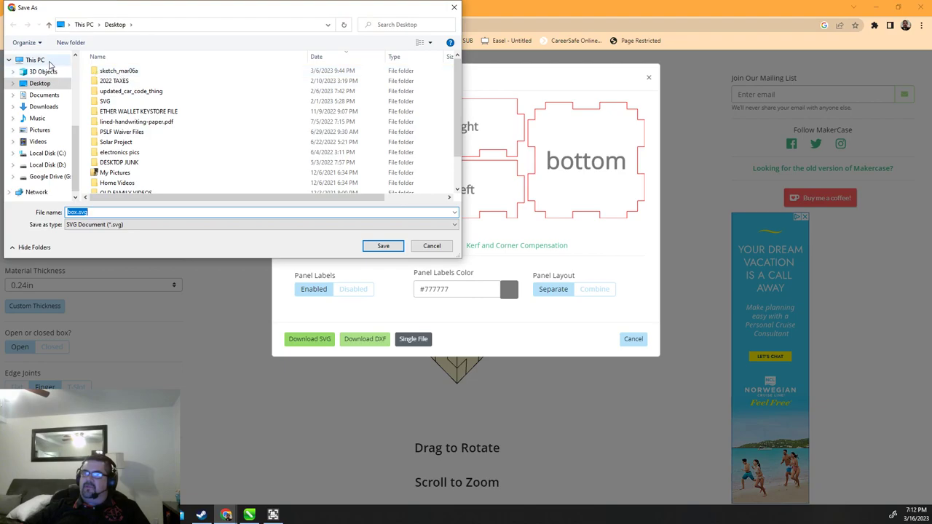
left_click(381, 246)
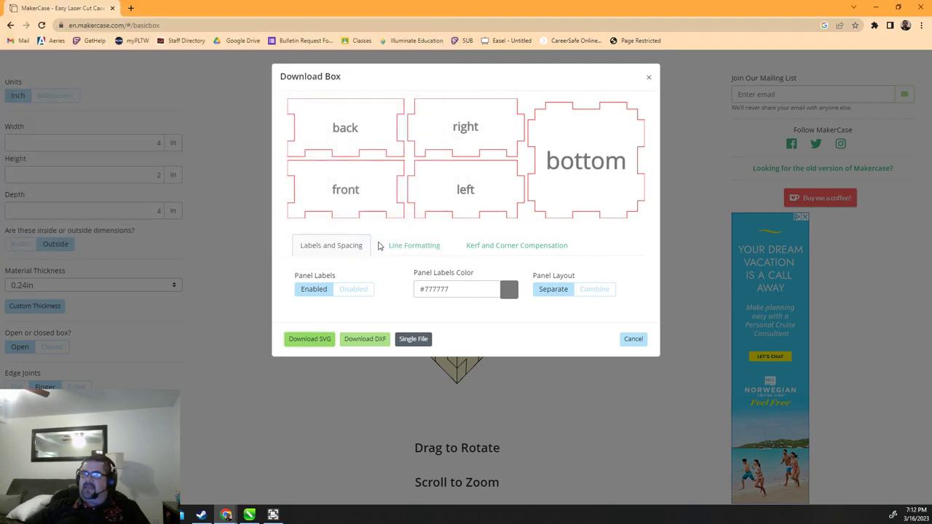
Import box.svg into CorelDRAW and place its five panels beside the circle and rectangle
left_click(251, 516)
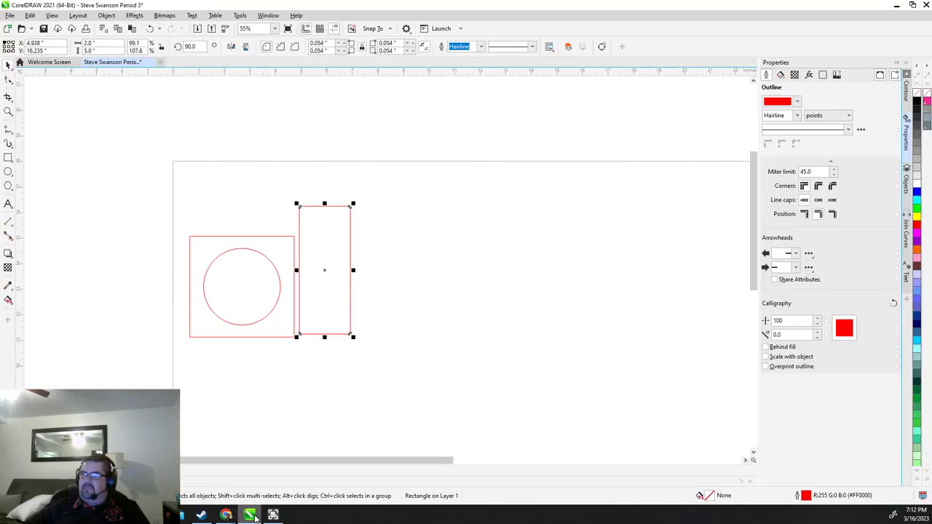
left_click_drag(439, 245, 320, 211)
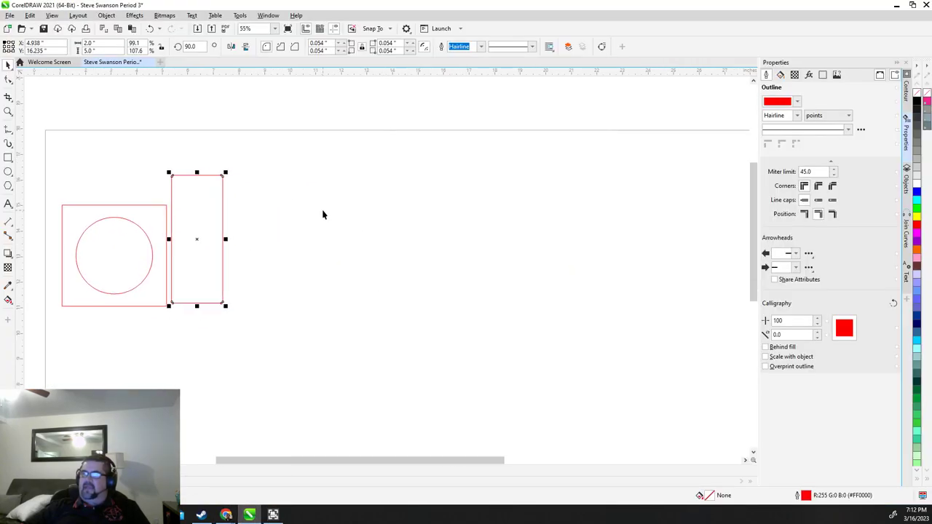
left_click(10, 15)
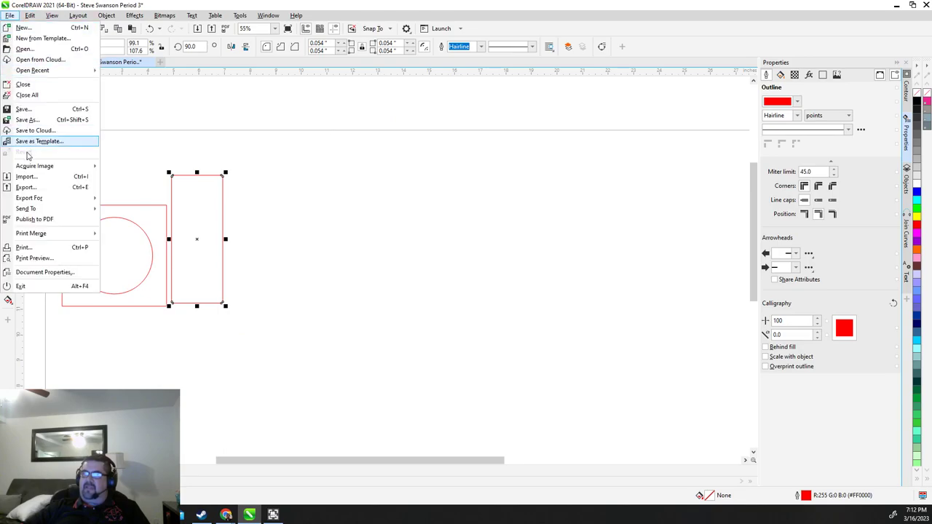
left_click(27, 177)
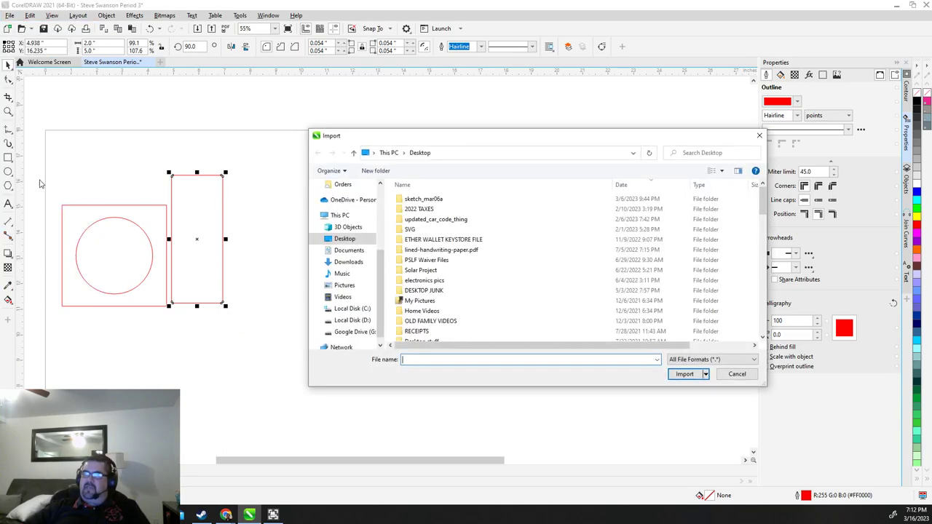
scroll(431, 255, "down", 4)
double_click(414, 233)
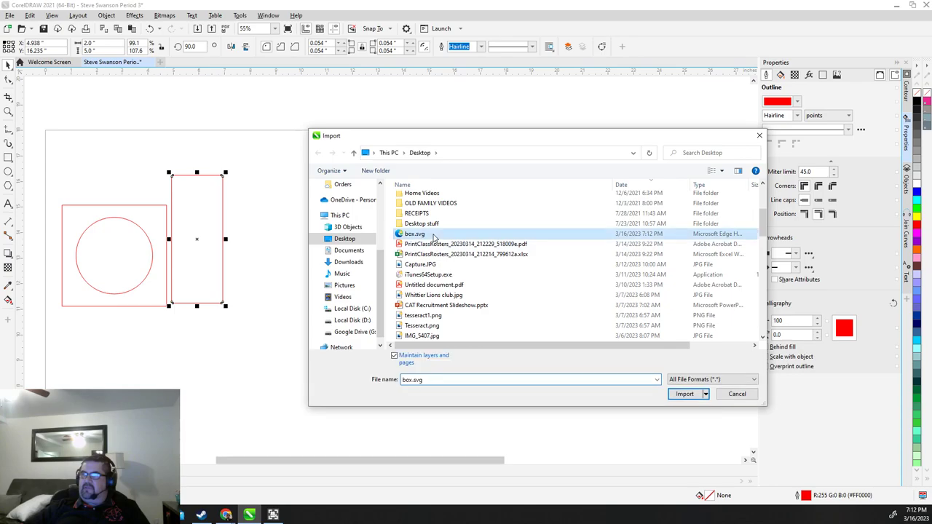
left_click(355, 205)
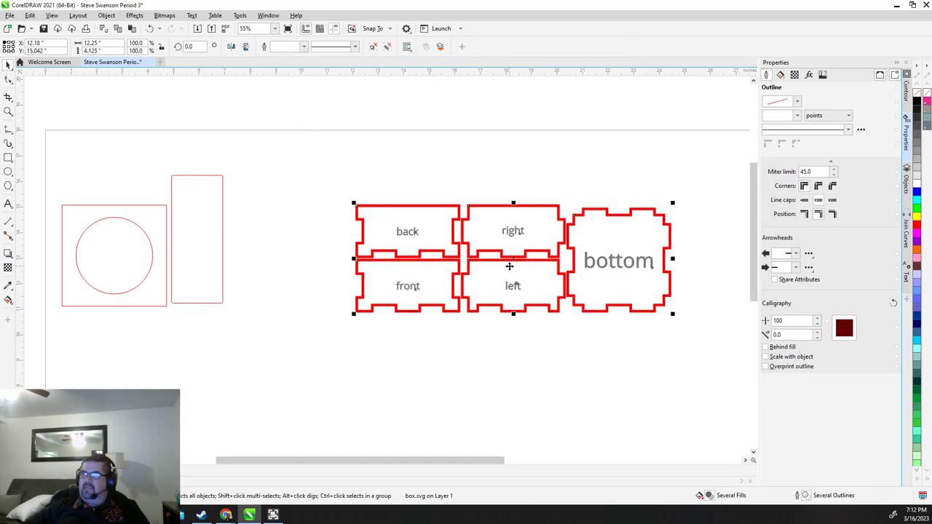
left_click_drag(508, 266, 408, 206)
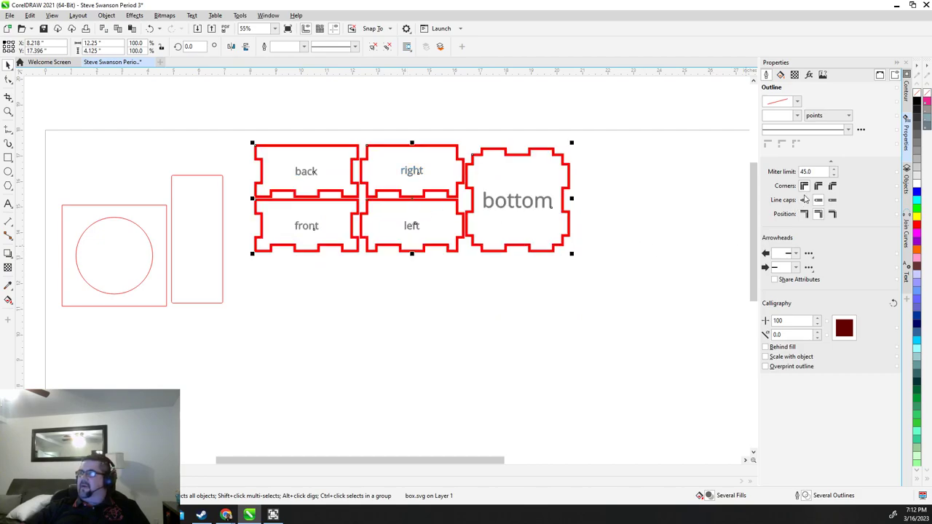
Set the panel outlines to Hairline width
left_click(796, 103)
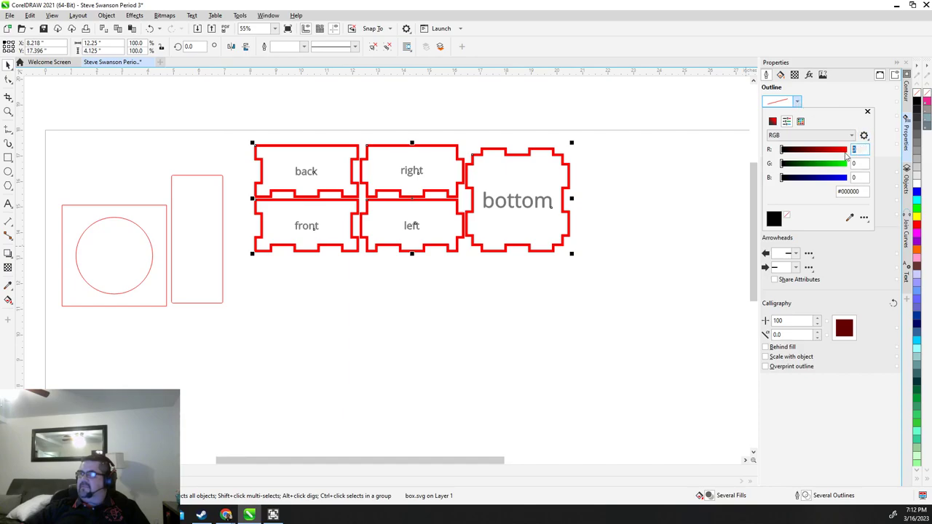
left_click(834, 101)
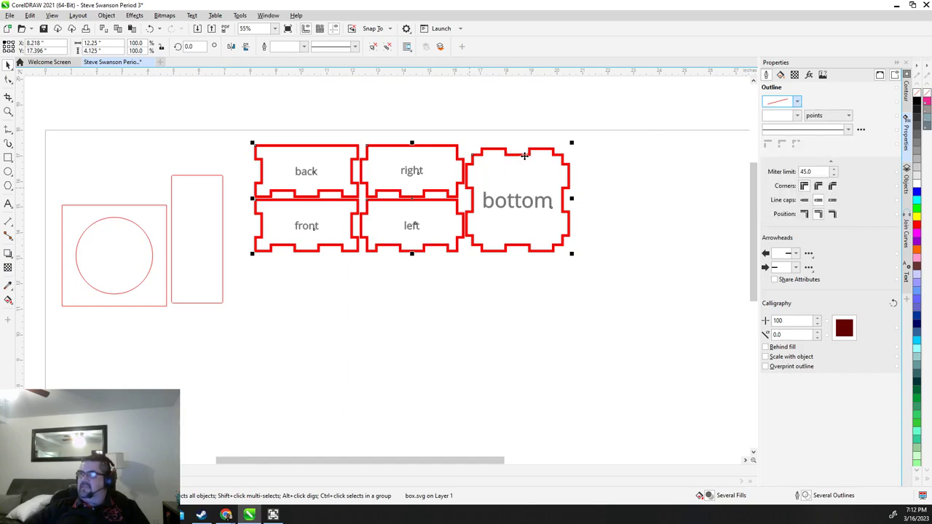
left_click(779, 116)
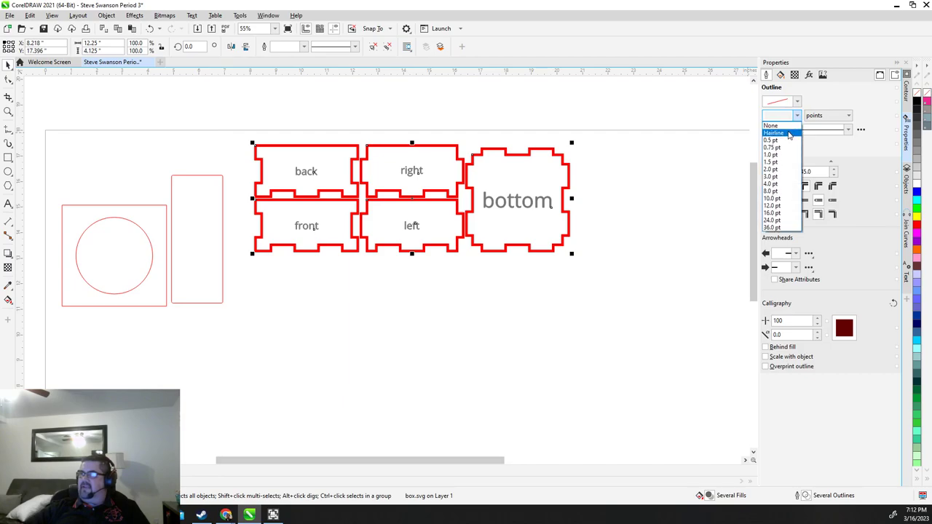
left_click(790, 136)
Reselect the panel group and move it up-left next to the rectangle
left_click(623, 206)
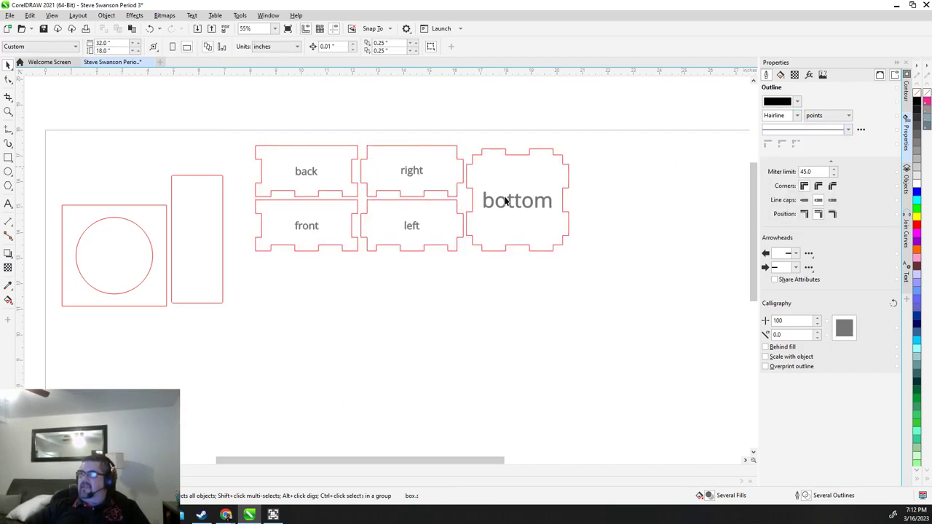
scroll(385, 178, "up", 3)
scroll(244, 191, "down", 1)
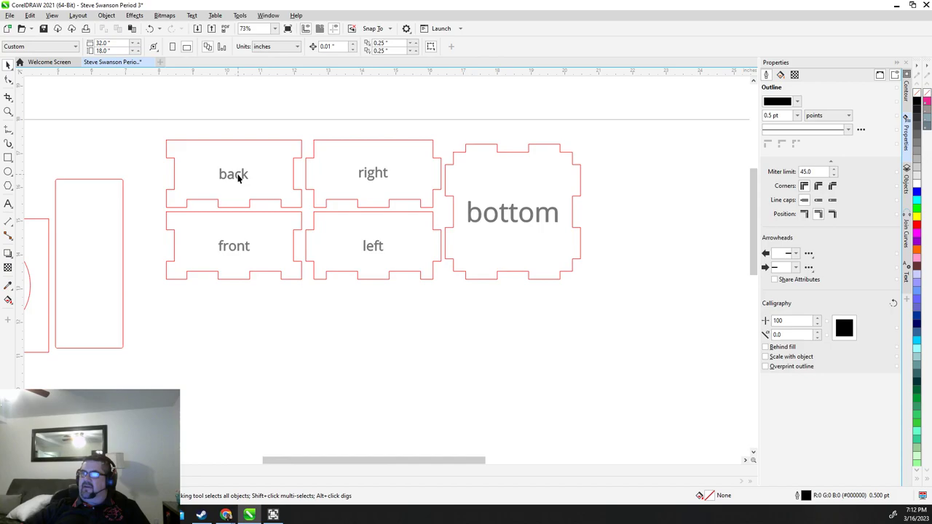
left_click(239, 177)
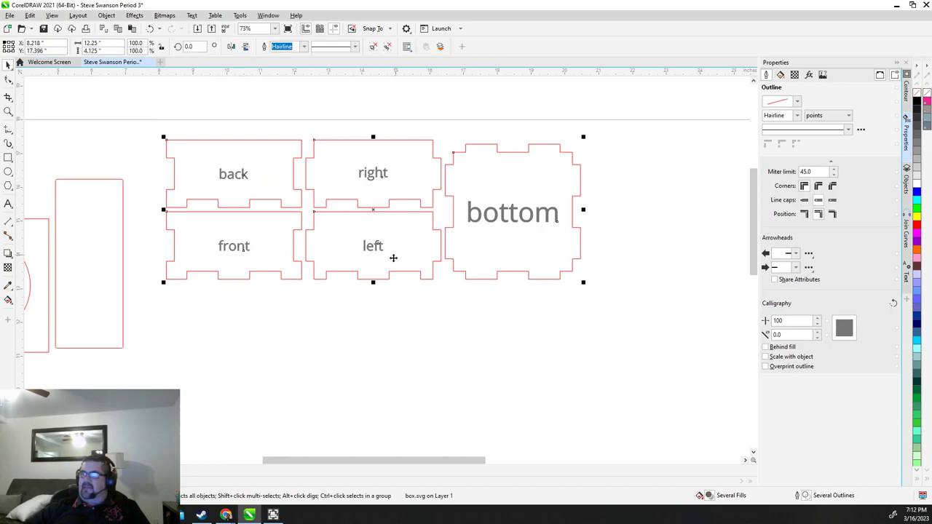
scroll(491, 231, "down", 1)
left_click_drag(386, 212, 514, 279)
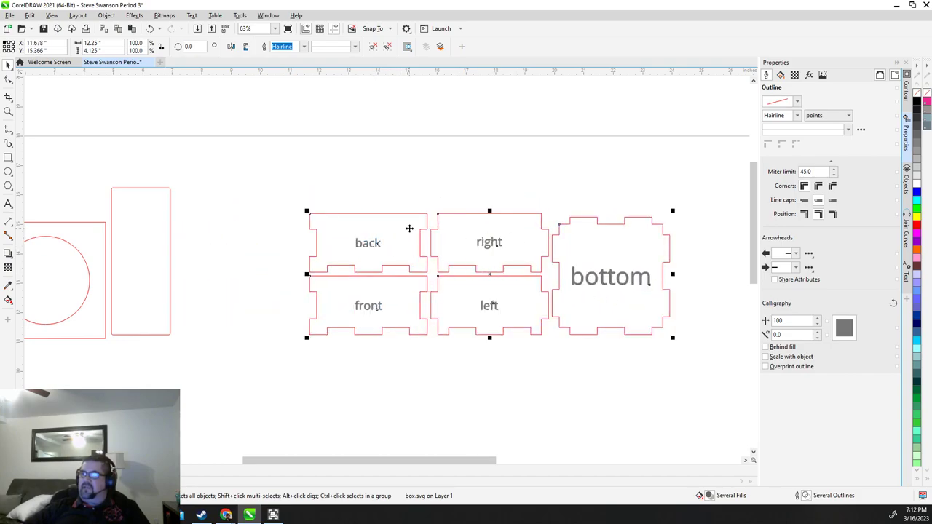
left_click_drag(409, 229, 326, 182)
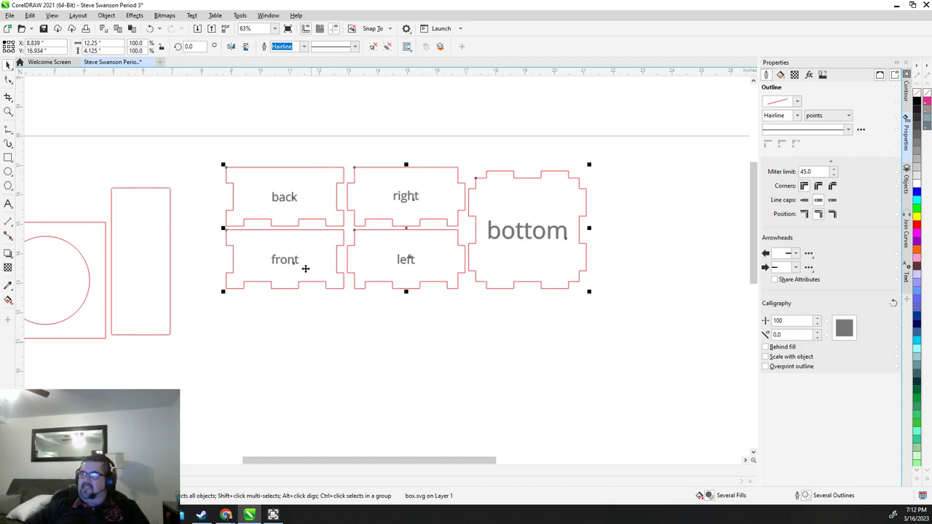
Check the context-menu options for the grouped panels and select the bottom panel outline
right_click(519, 282)
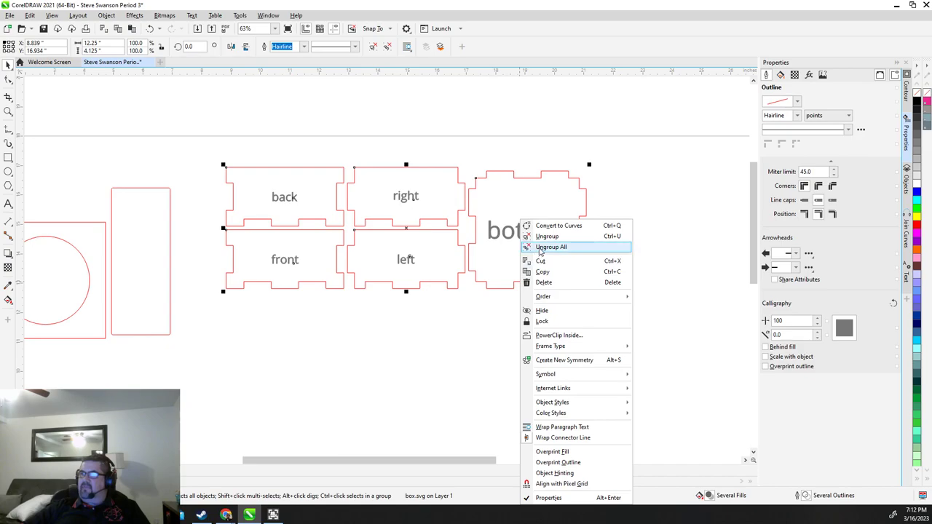
right_click(468, 281)
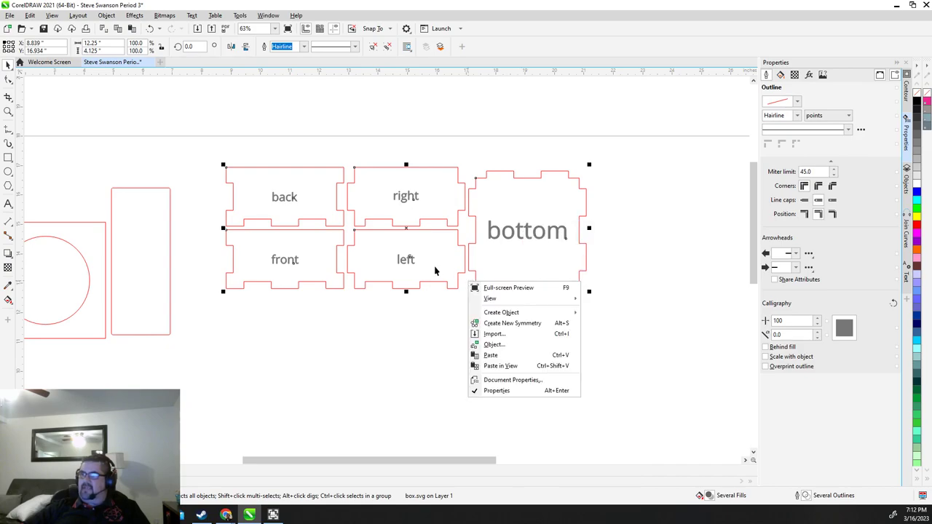
right_click(434, 271)
left_click(466, 253)
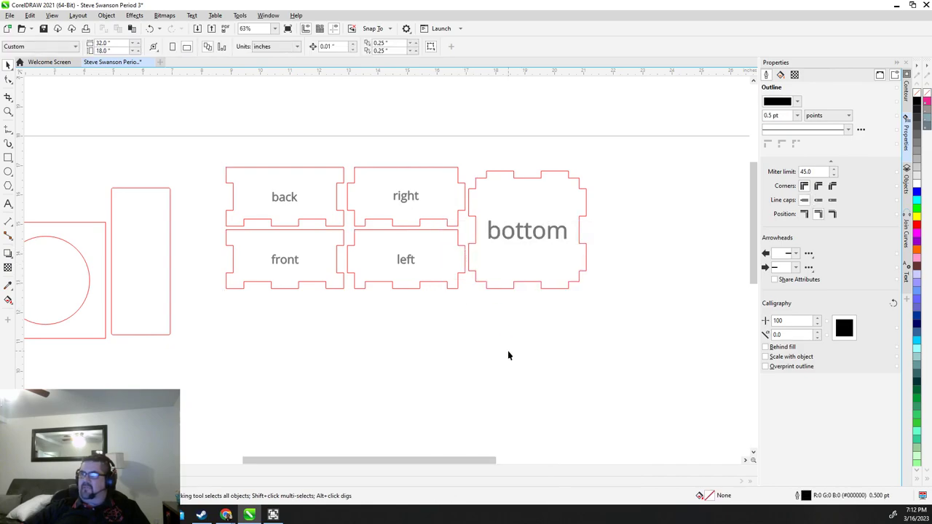
left_click(498, 289)
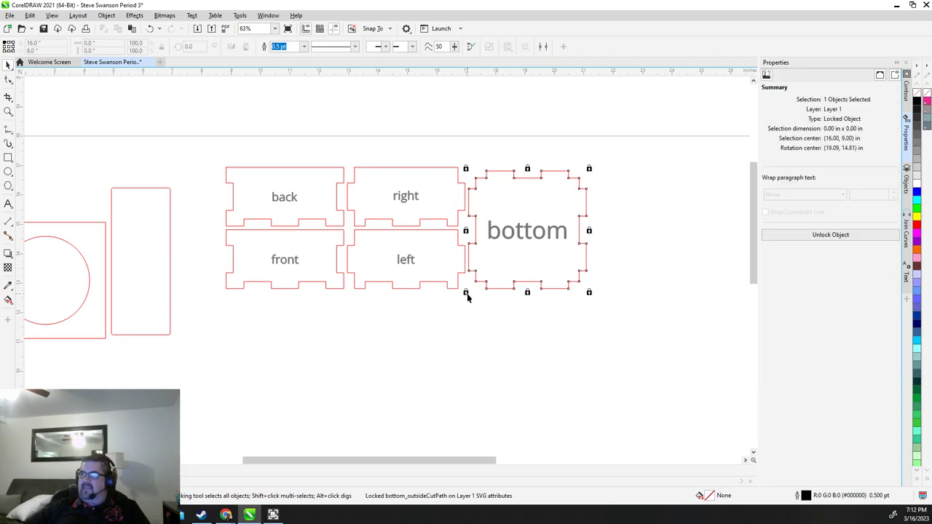
Open the Objects docker and inspect the locked label and outline rows, starting with bottom_labelLayer
left_click(907, 182)
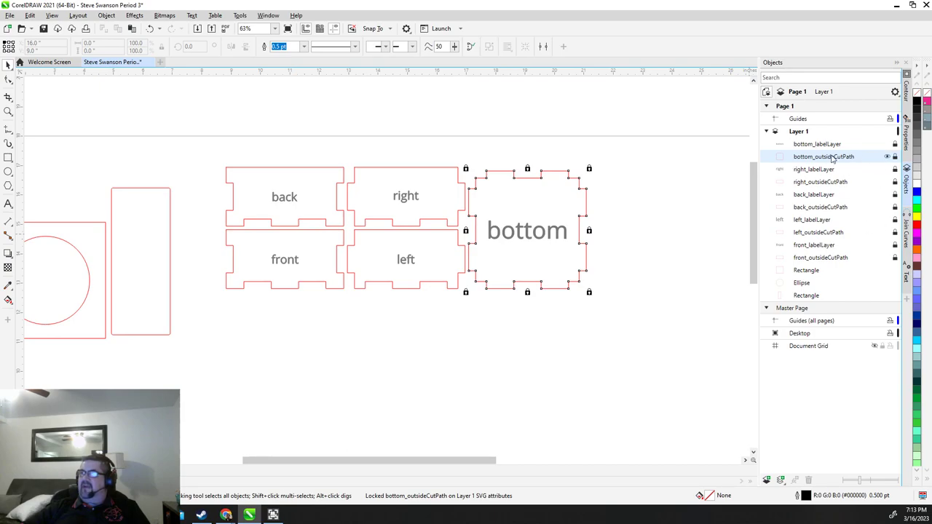
left_click(106, 16)
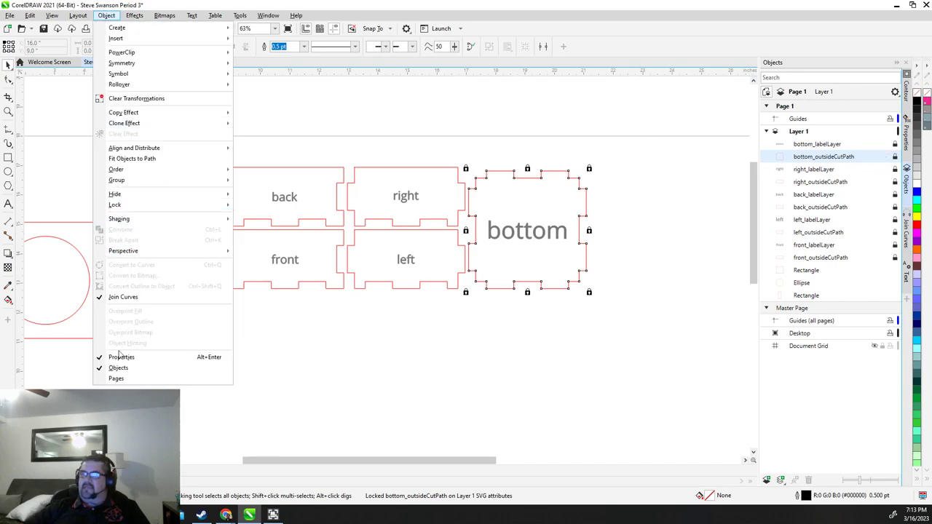
left_click(400, 402)
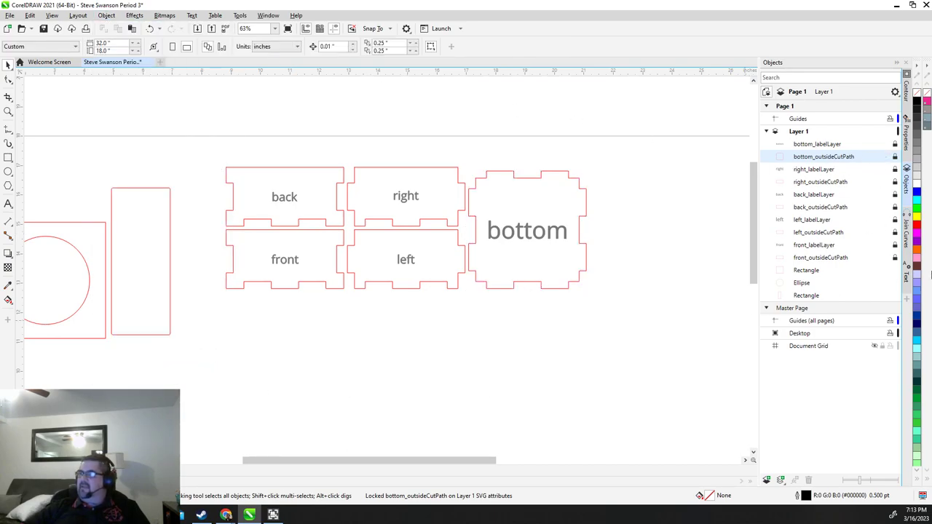
left_click(849, 146)
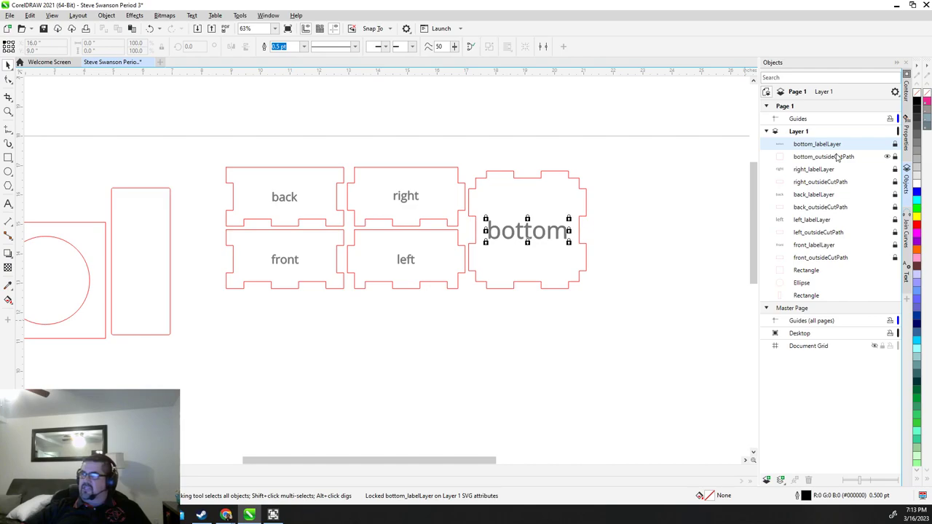
left_click(842, 259, "shift")
left_click(824, 146)
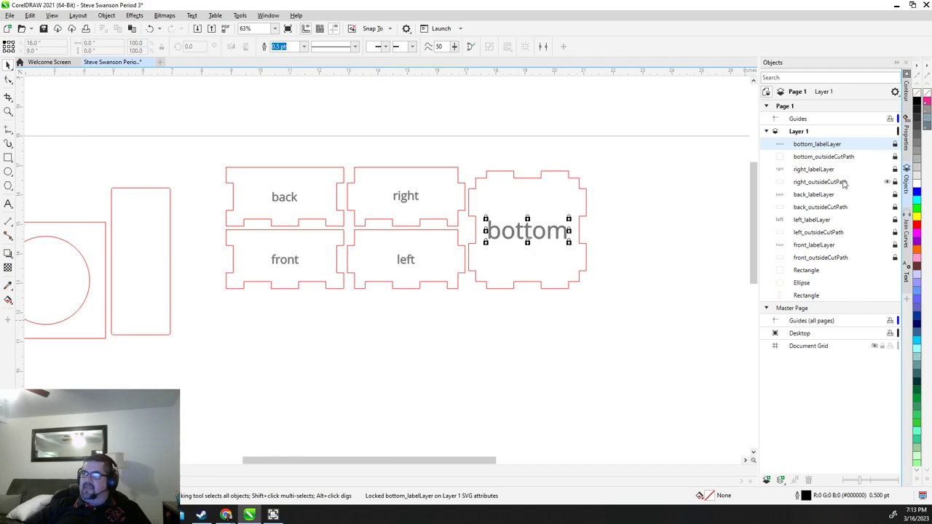
Unlock all ten panel objects and move the bottom panel outline to the right
left_click(834, 258, "shift")
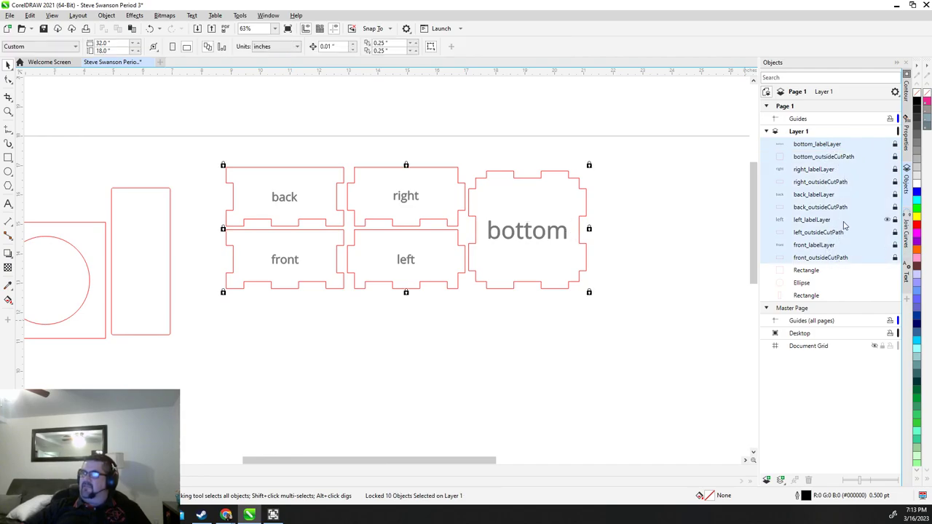
right_click(876, 211)
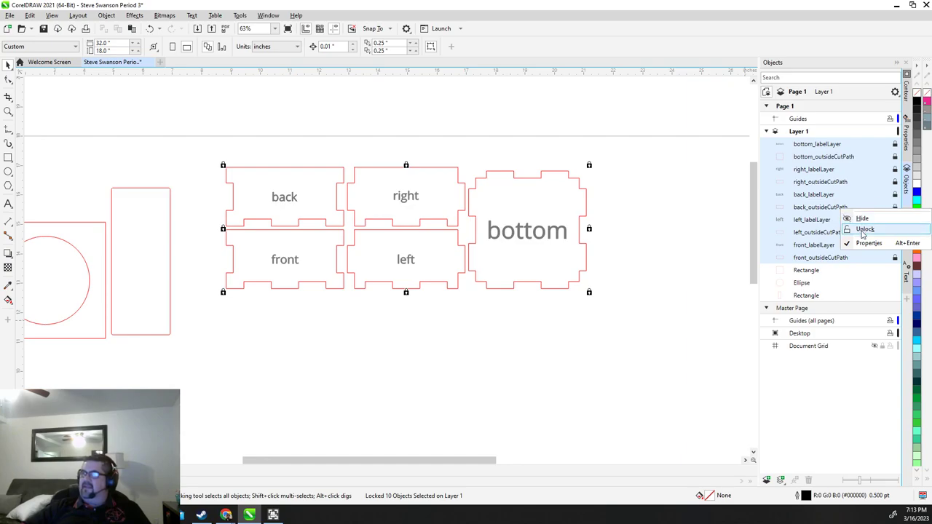
left_click(864, 230)
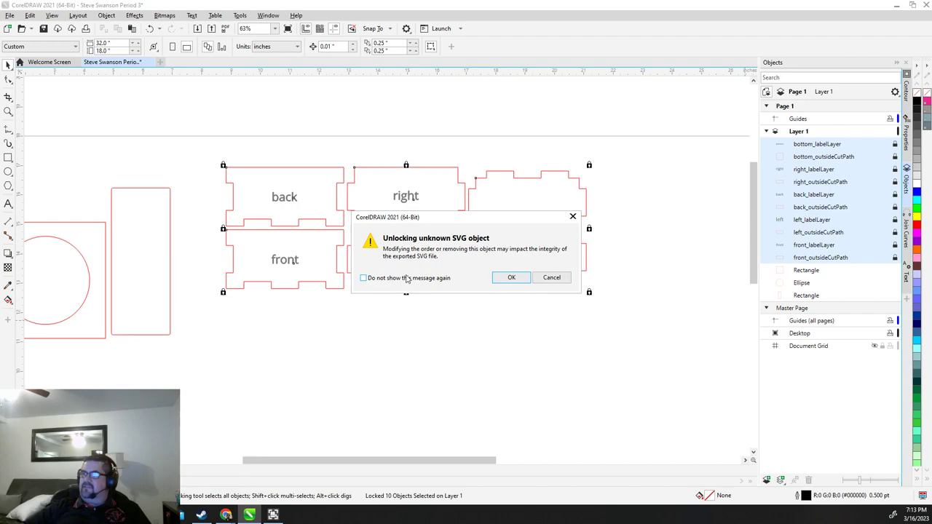
left_click(513, 278)
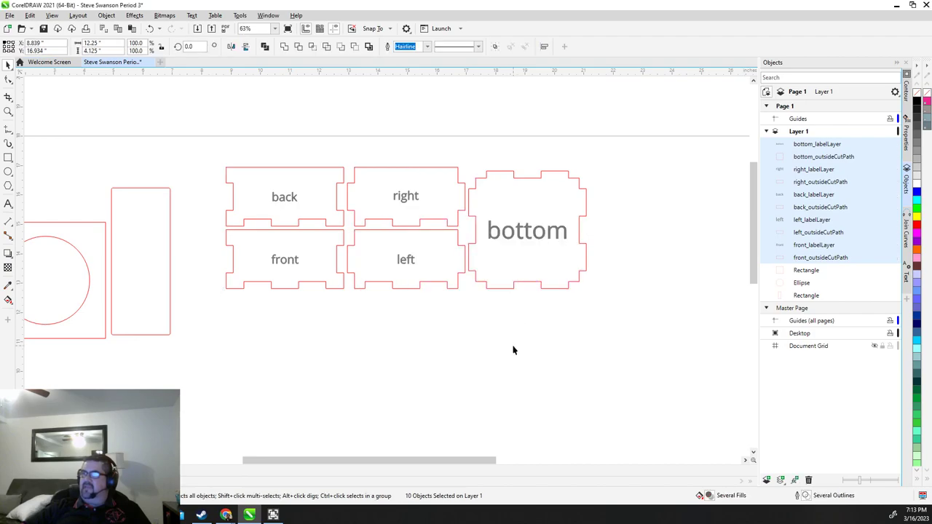
left_click(512, 350)
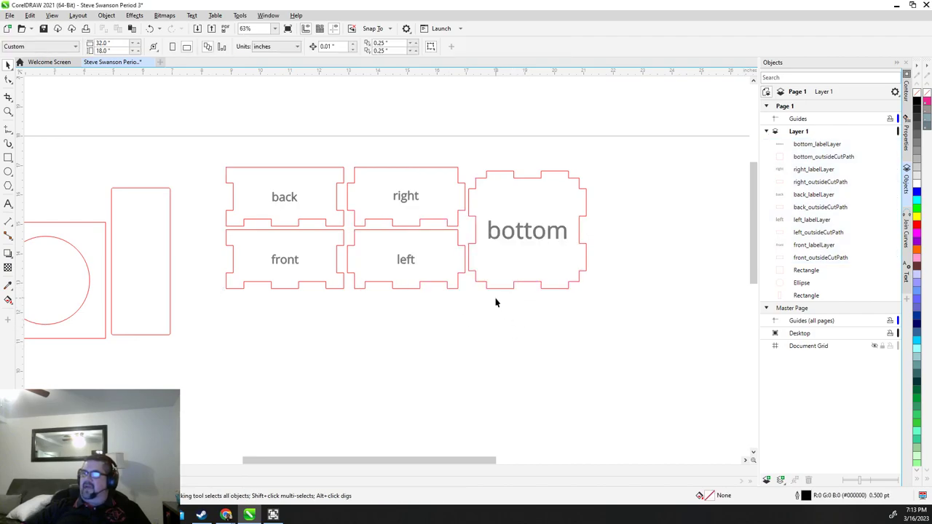
left_click(566, 283)
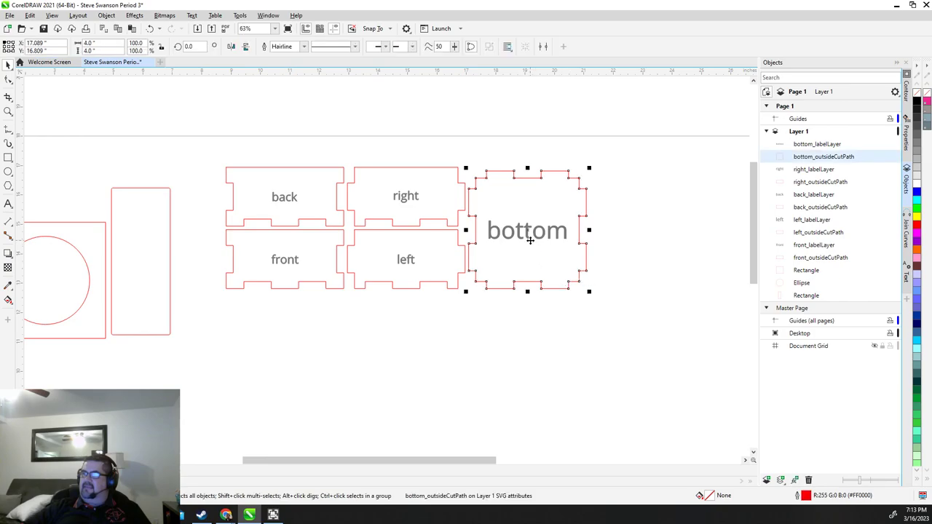
left_click_drag(530, 241, 620, 258)
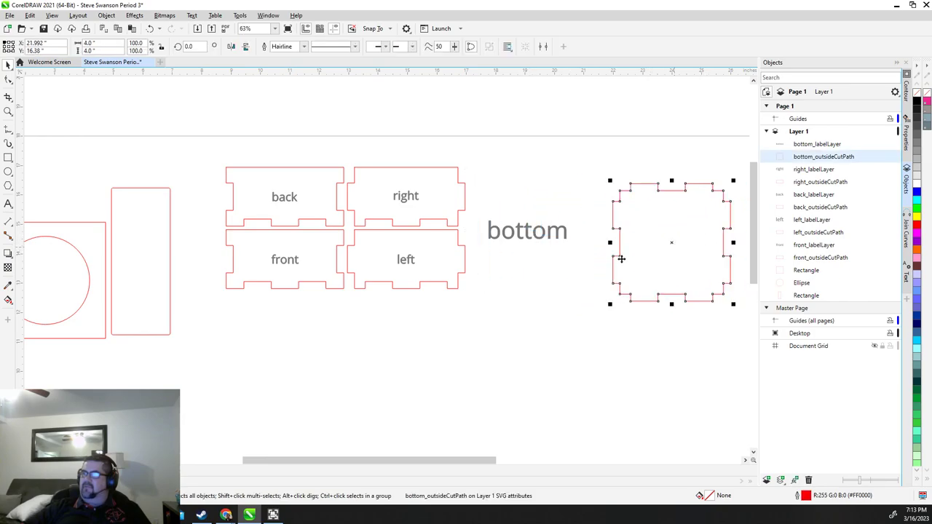
Delete the text labels from the bottom, right, left, front and back panels
left_click(539, 242)
key("Delete")
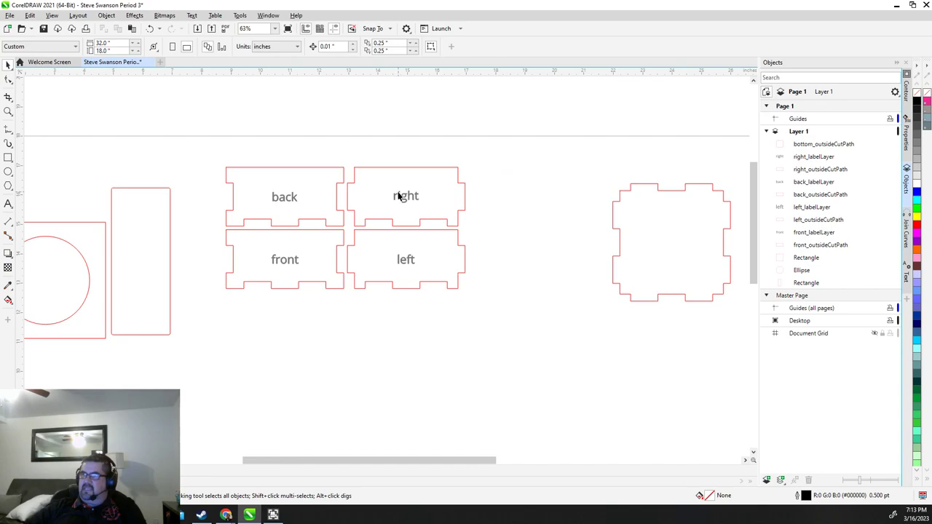
left_click(399, 195)
key("Delete")
left_click(406, 258)
key("Delete")
mouse_move(278, 259)
left_mouse_down()
mouse_move(295, 207)
mouse_move(288, 255)
left_mouse_up()
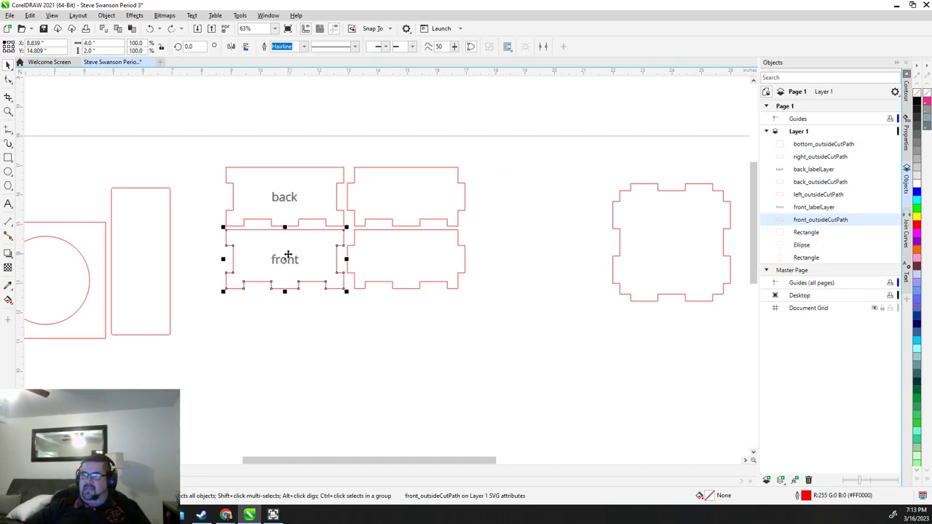
left_click(284, 259)
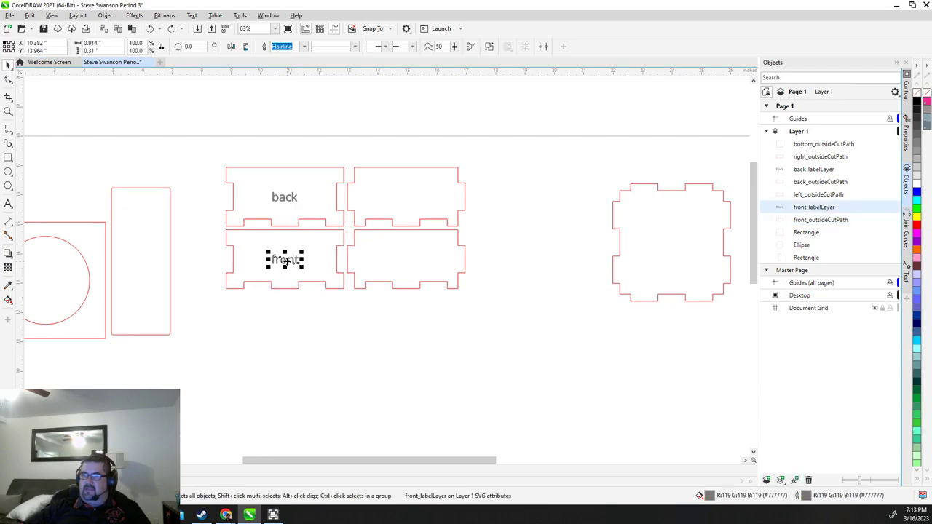
key("Delete")
left_click(289, 198)
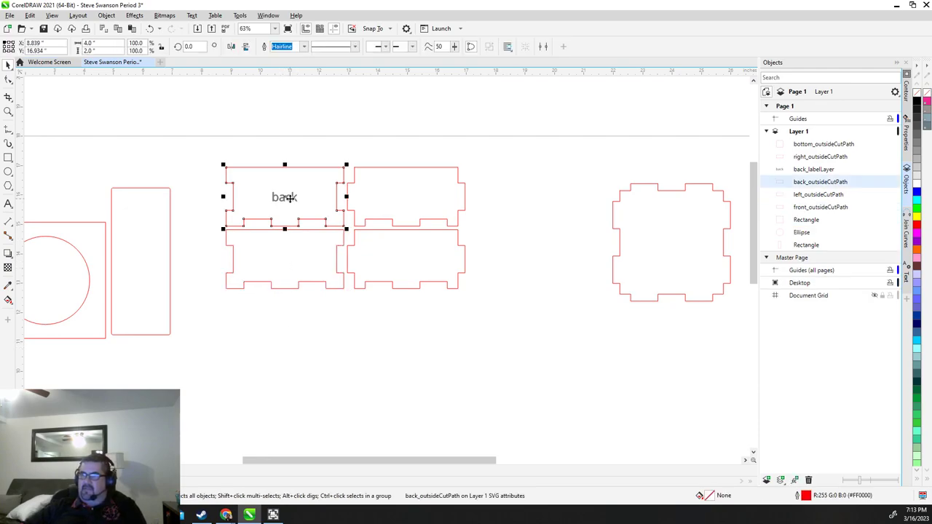
left_click(295, 197)
left_click(285, 196)
key("Delete")
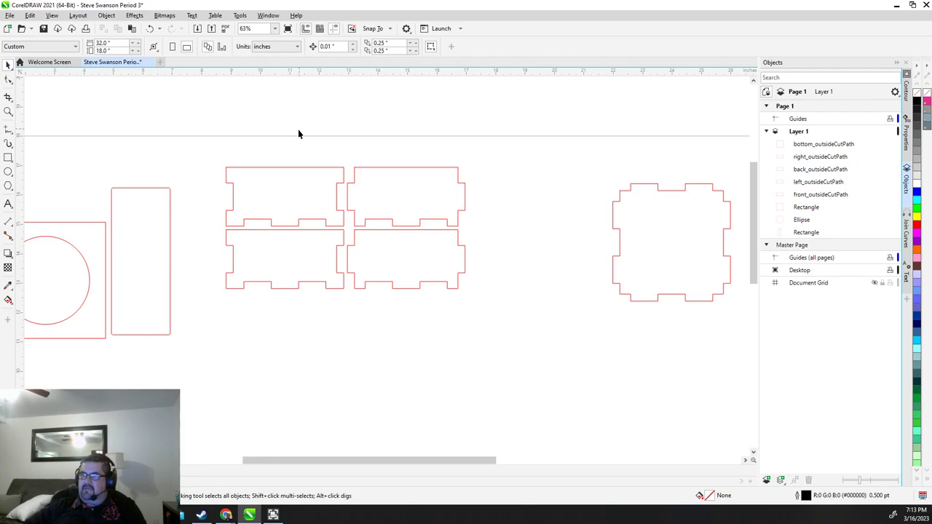
Stack the back, front, right and left panels beside the circle and tall rectangle pieces
scroll(553, 320, "down", 2)
key("Tab")
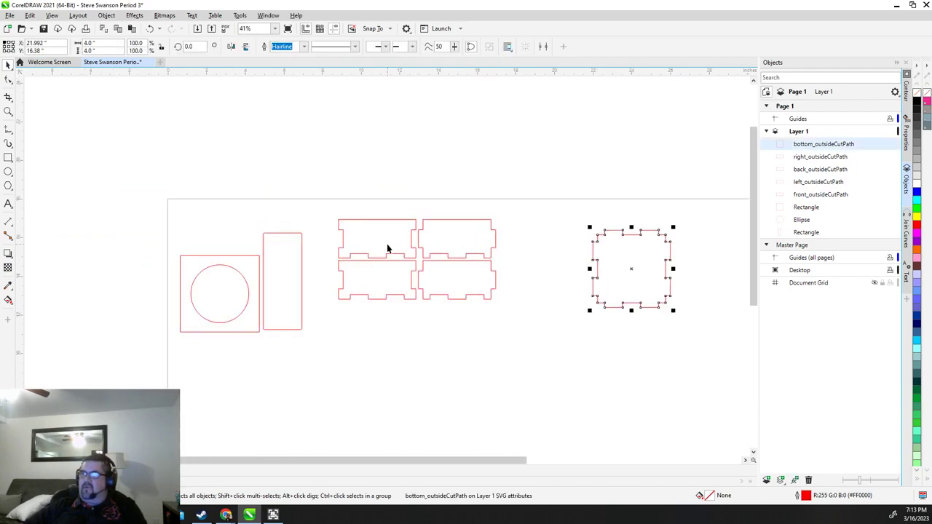
left_click(381, 241)
left_click_drag(381, 241, 216, 233)
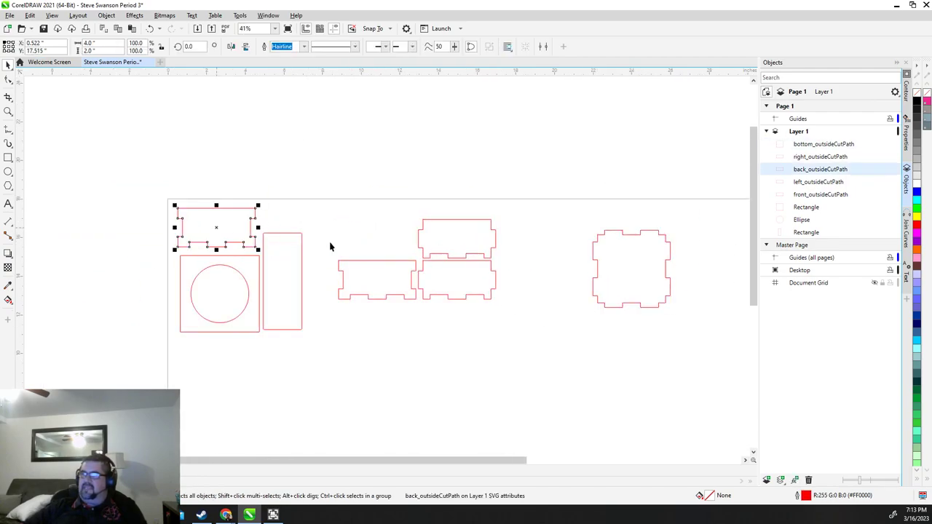
left_click_drag(375, 275, 349, 230)
left_click_drag(459, 242, 352, 272)
left_click_drag(451, 278, 354, 324)
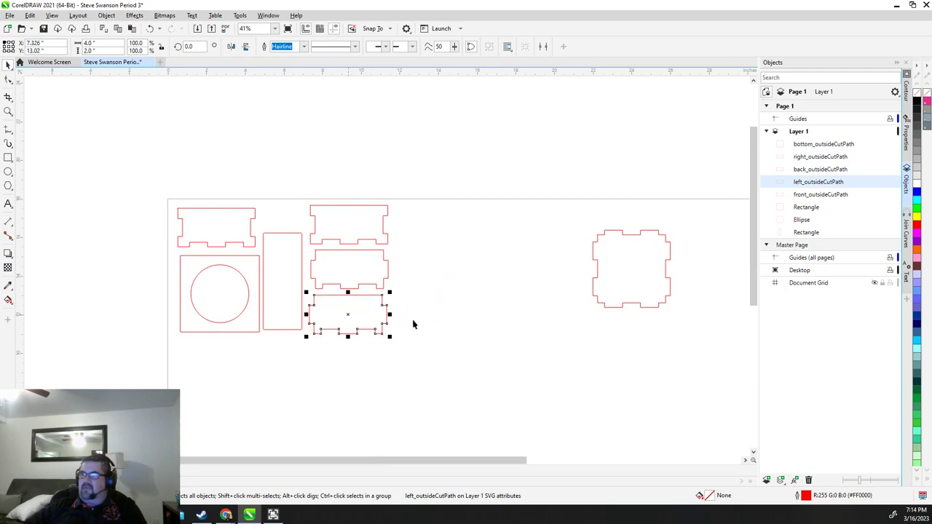
Move the bottom panel just right of the stacked panels and clear the selection
left_click(597, 277)
left_click_drag(634, 268, 437, 243)
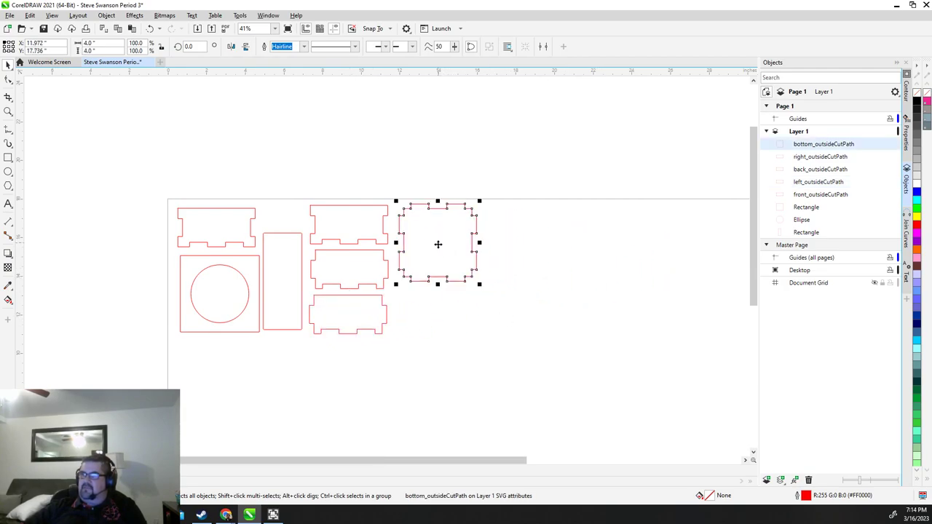
scroll(464, 299, "down", 3)
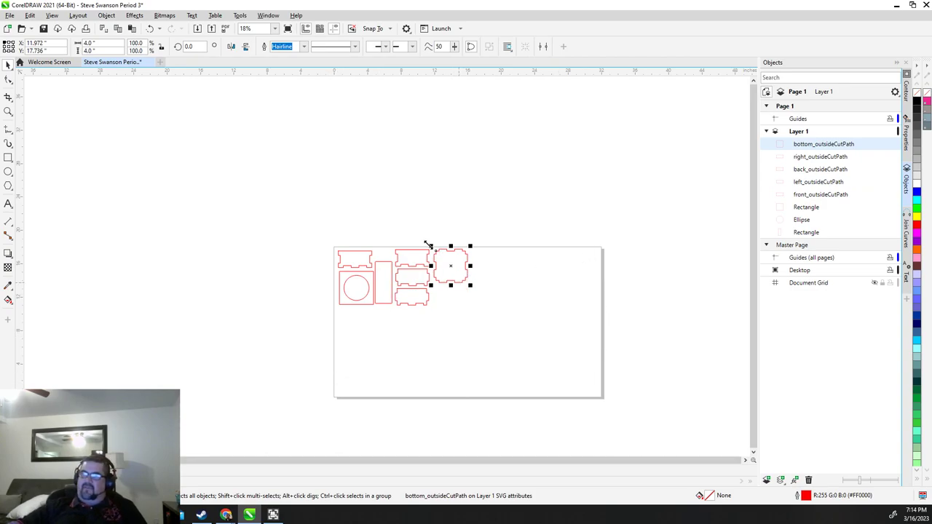
scroll(464, 284, "up", 5)
scroll(462, 288, "down", 3)
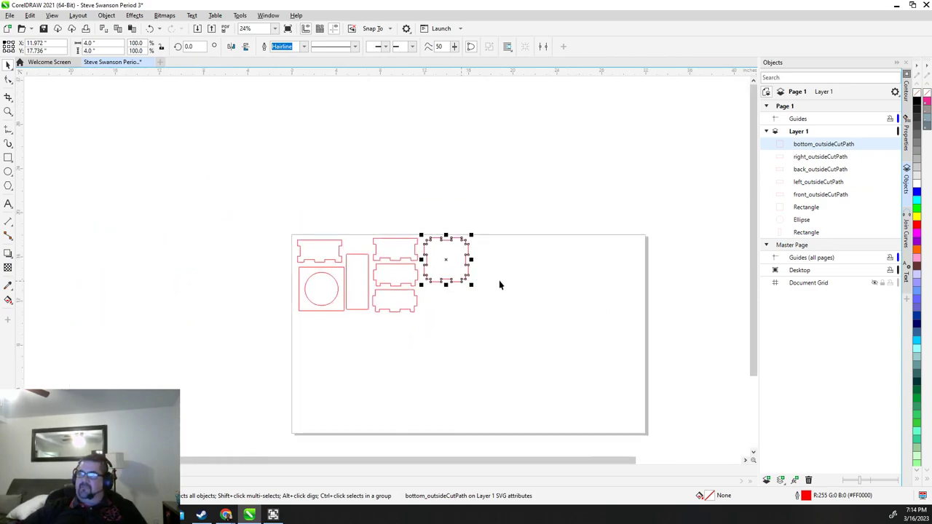
scroll(472, 243, "up", 2)
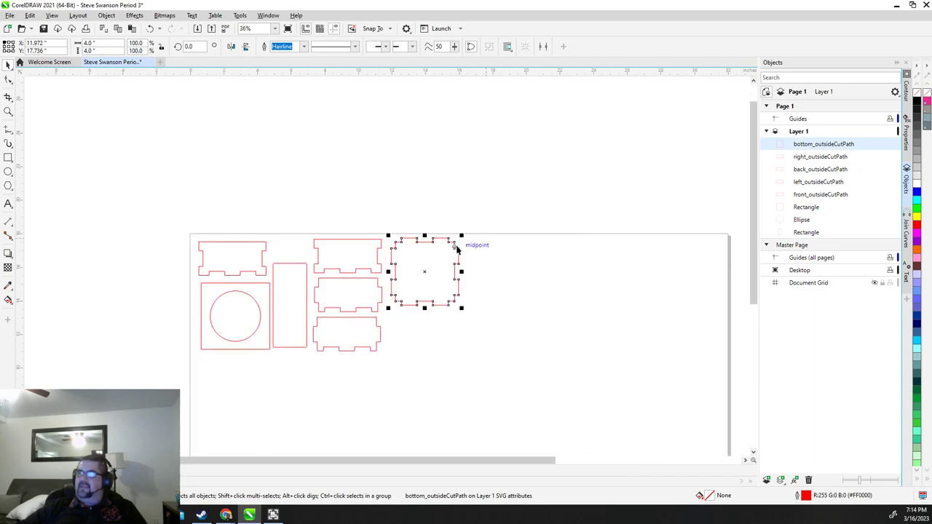
left_click(199, 214)
scroll(199, 217, "down", 2)
scroll(200, 216, "up", 1)
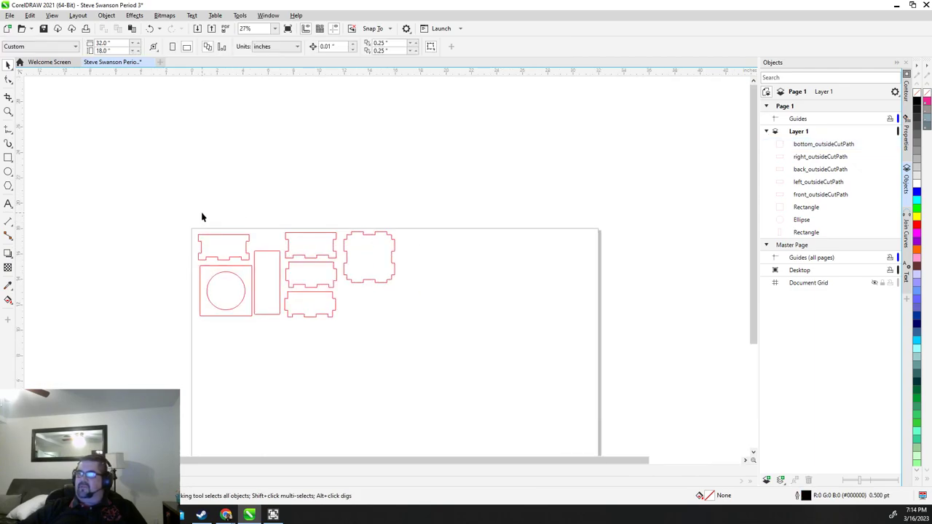
Select all eight pieces, confirm their red Hairline outline in the Properties docker, then deselect
left_click_drag(163, 213, 477, 349)
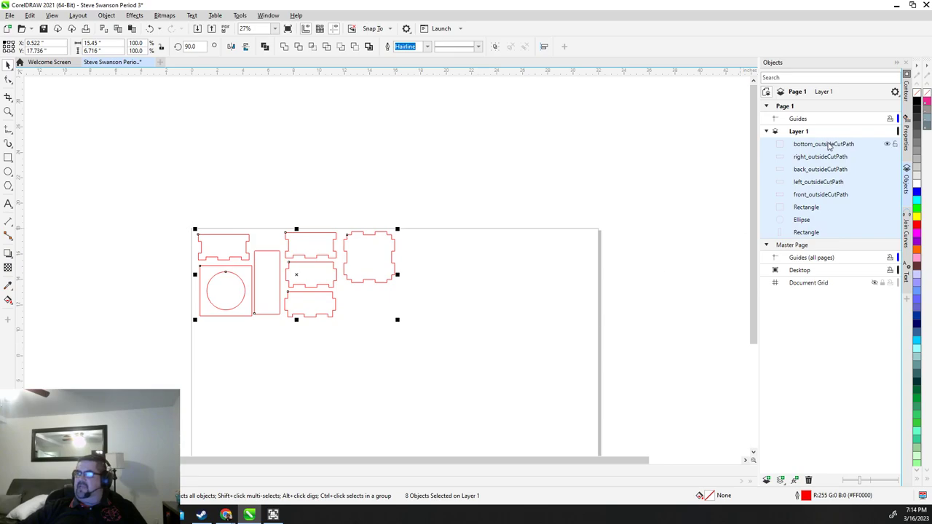
left_click(907, 136)
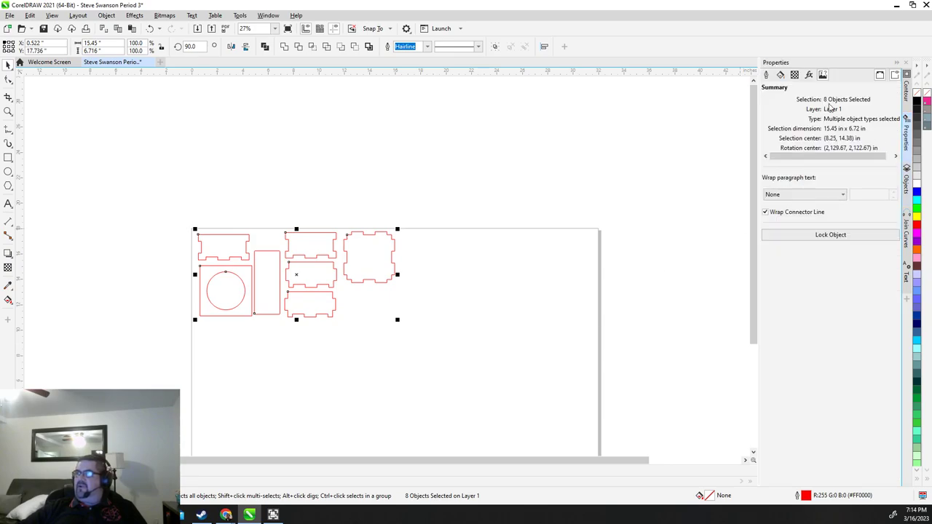
left_click(766, 75)
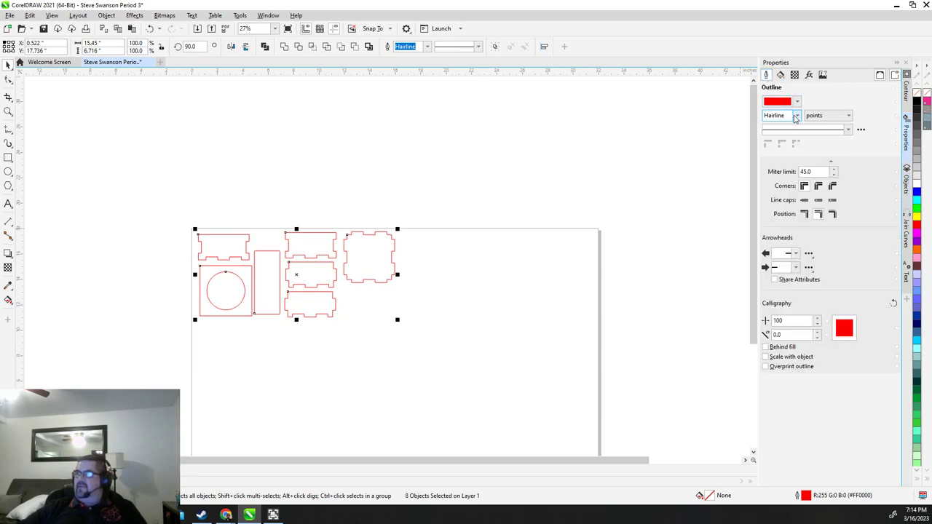
left_click(604, 138)
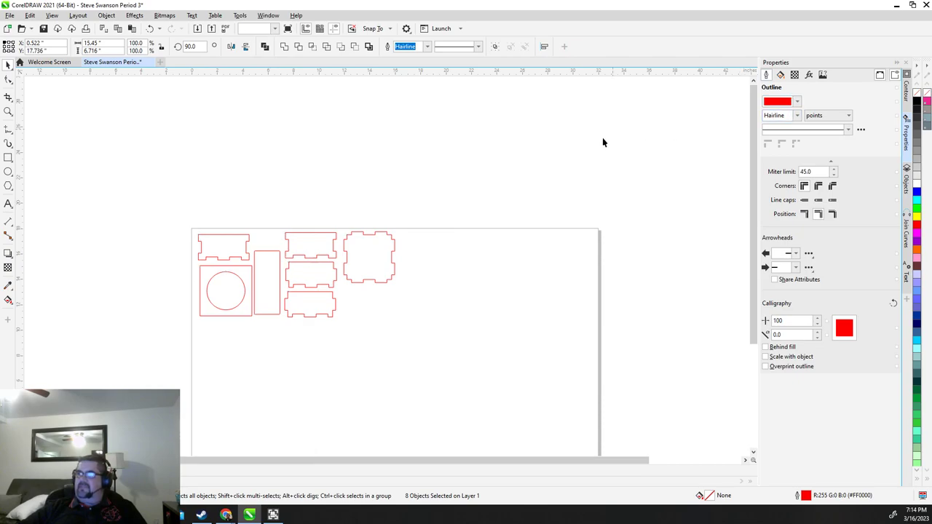
Save the drawing as a CDR file in the Banner Printer folder under its suggested name
left_click(9, 15)
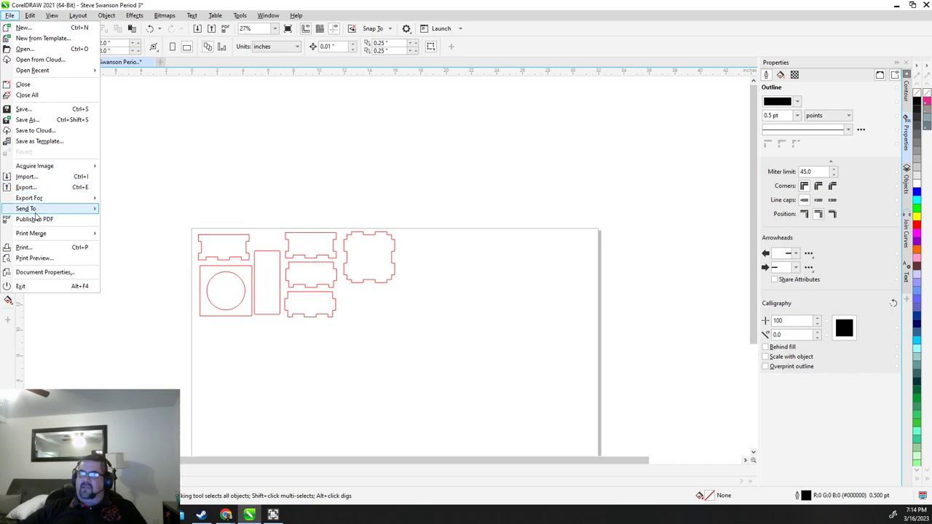
left_click(36, 120)
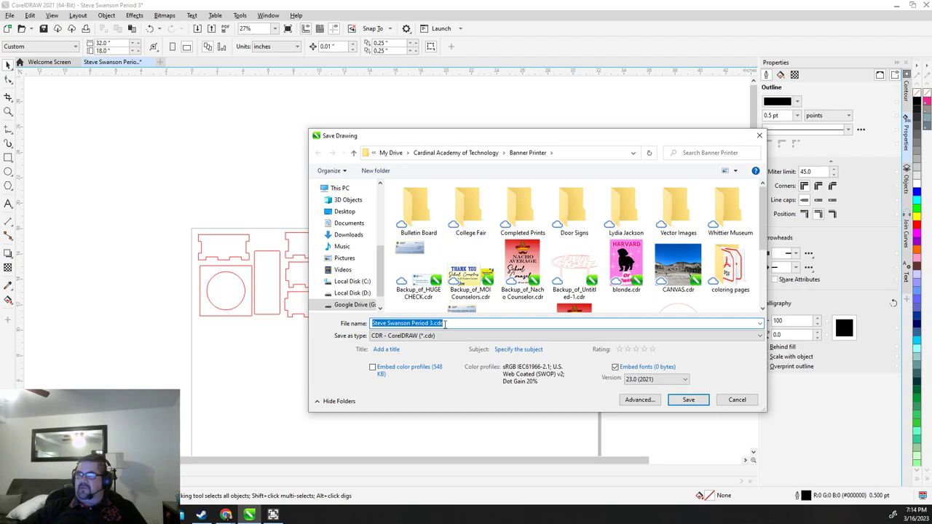
left_click(452, 323)
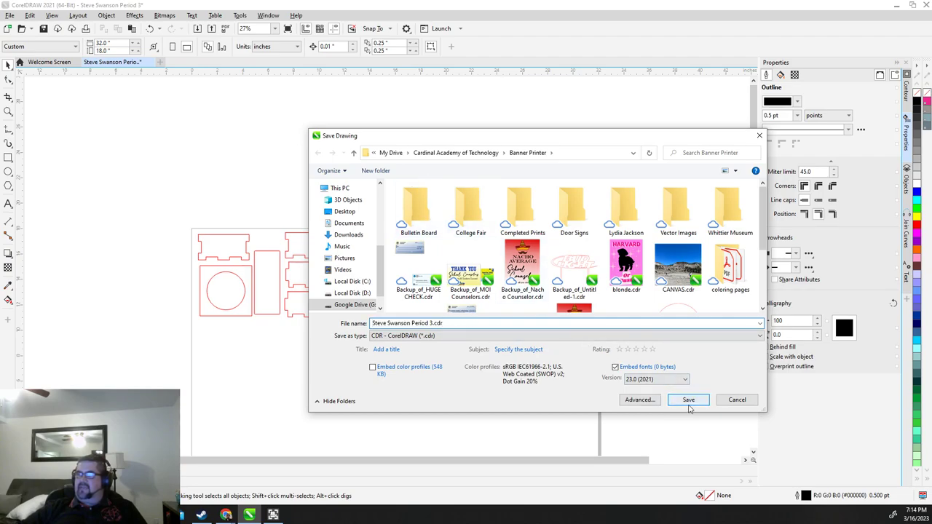
left_click(689, 402)
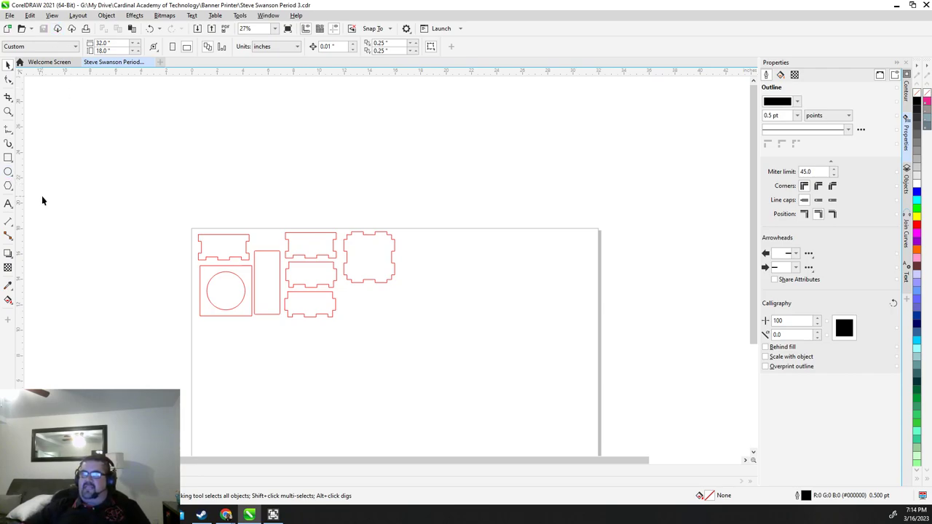
Type the student's surname as a text label inside the top-left panel
left_click(8, 203)
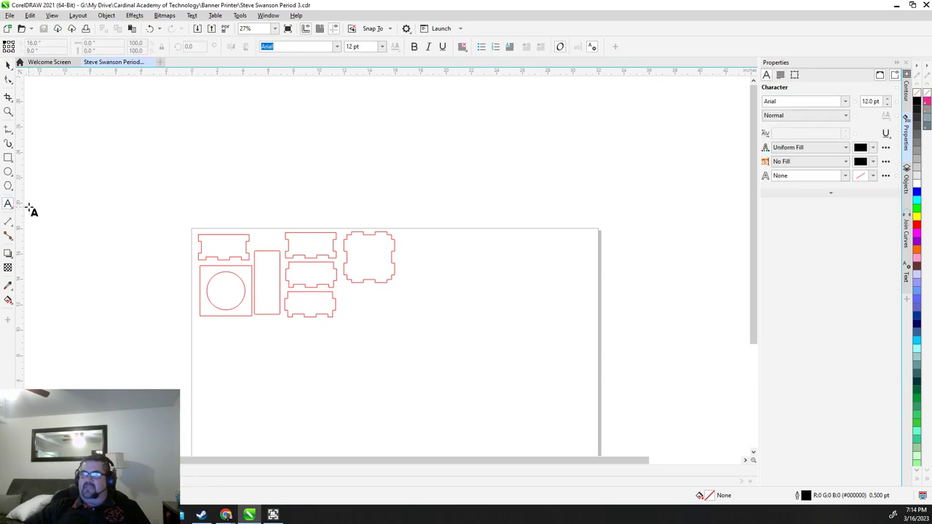
scroll(225, 233, "up", 5)
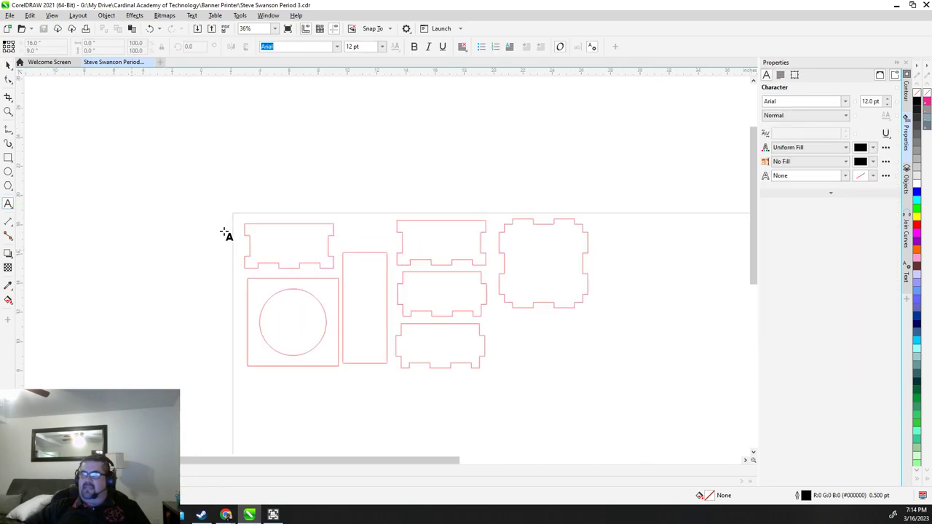
left_click(276, 229)
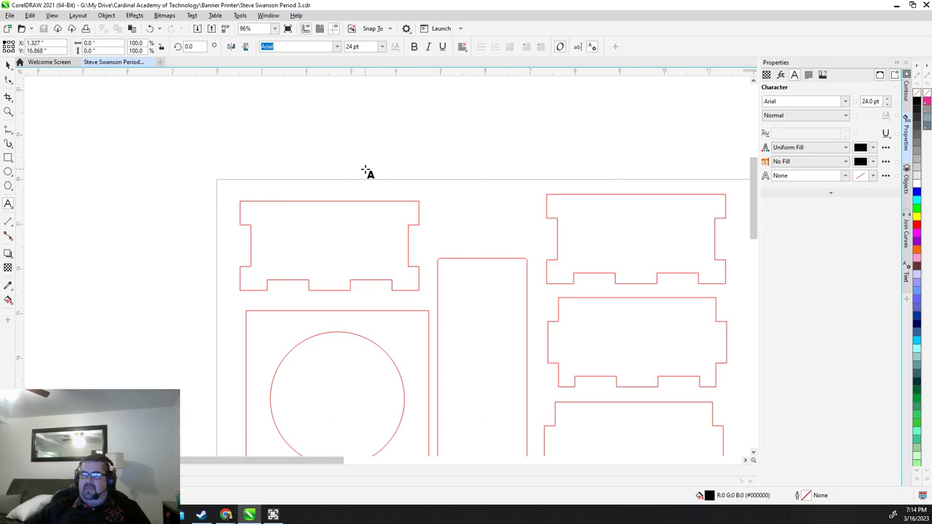
type("Swanson")
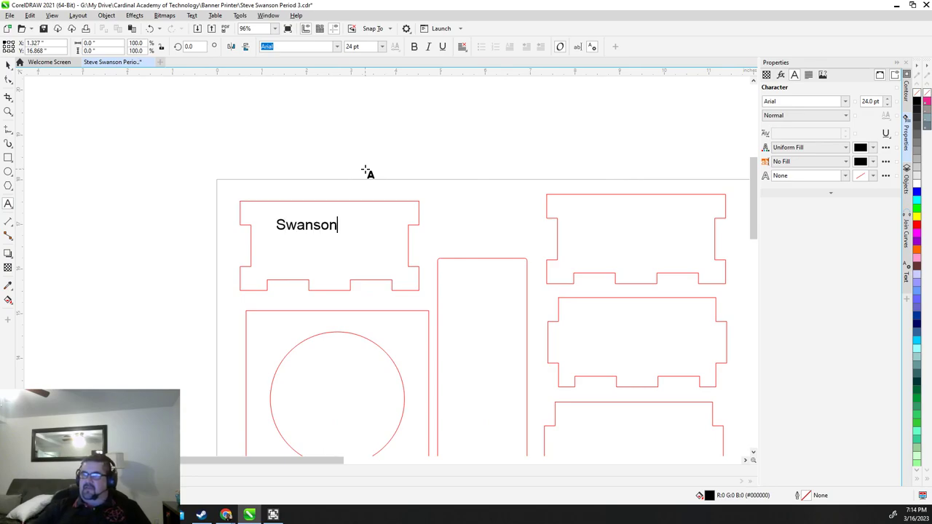
key("Escape")
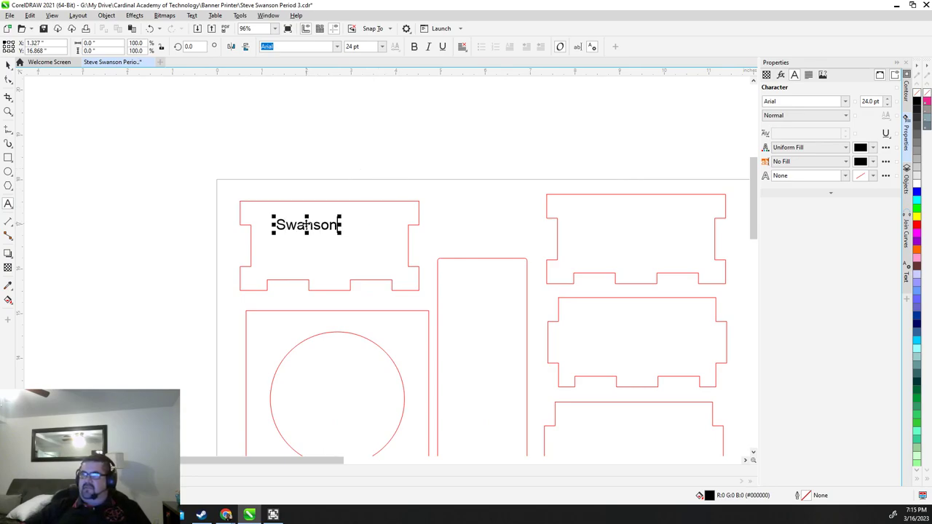
right_click(307, 225)
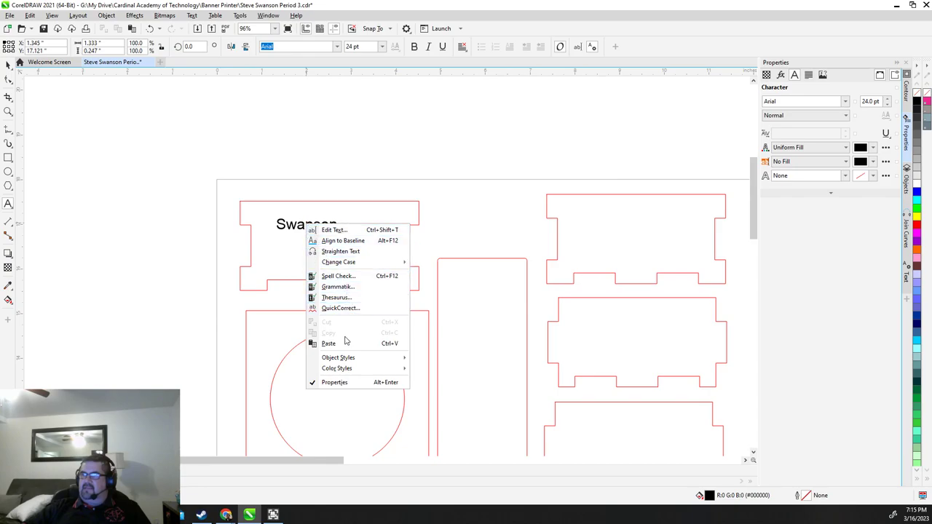
left_click(318, 130)
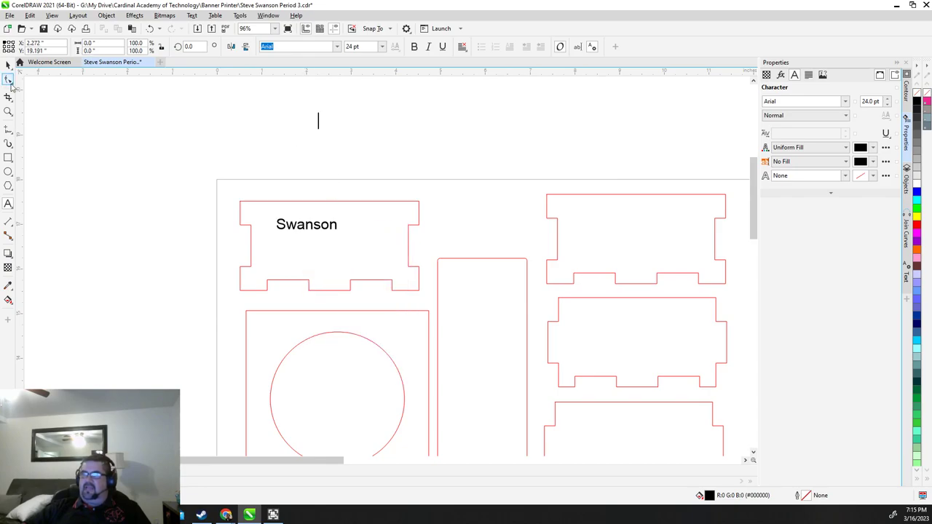
Copy the surname label and place a pasted copy in the upper right panel
left_click(8, 64)
left_click(281, 227)
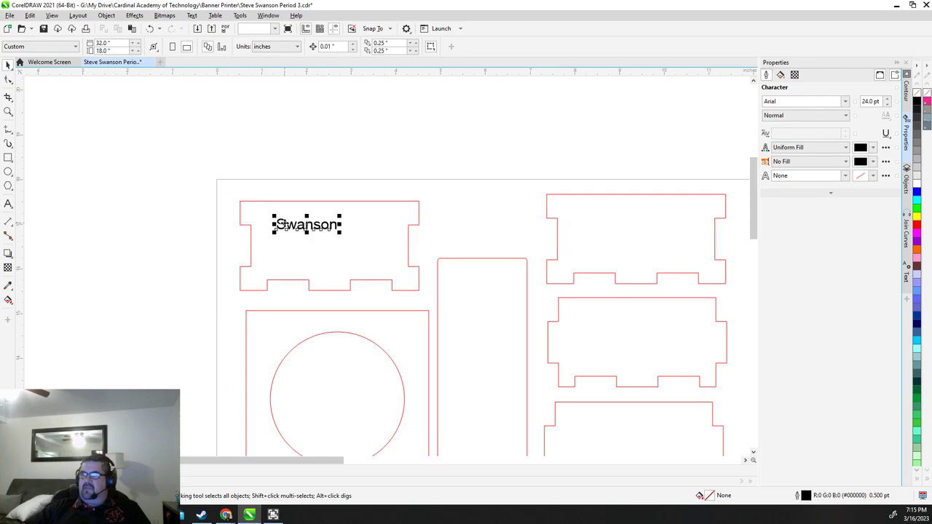
right_click(305, 226)
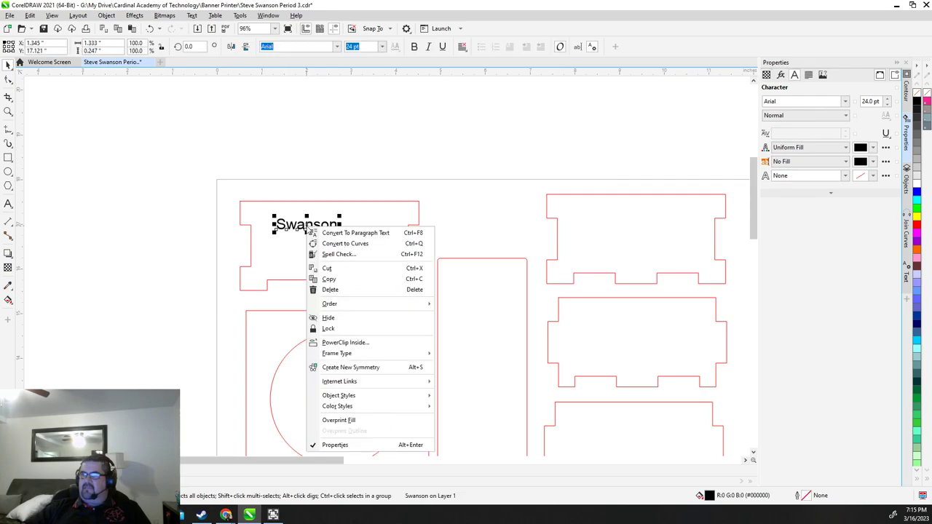
left_click(333, 279)
right_click(325, 159)
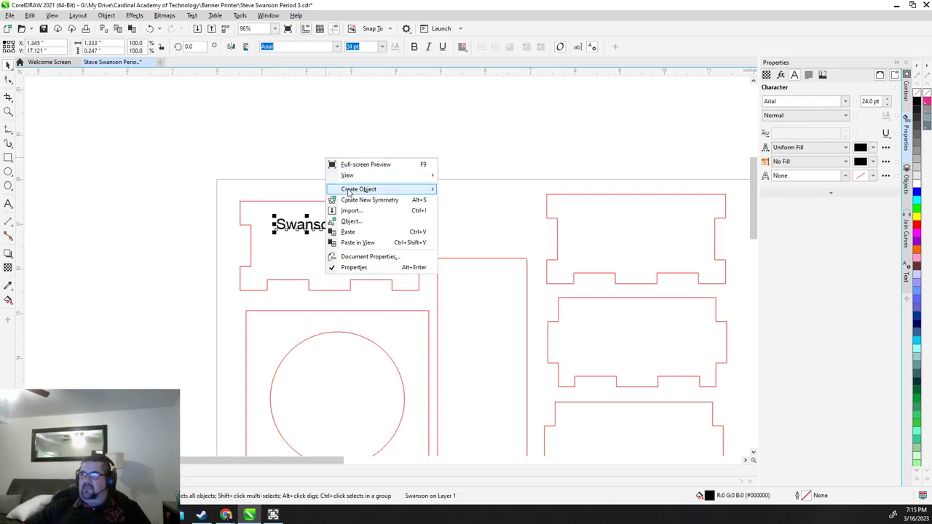
left_click(351, 231)
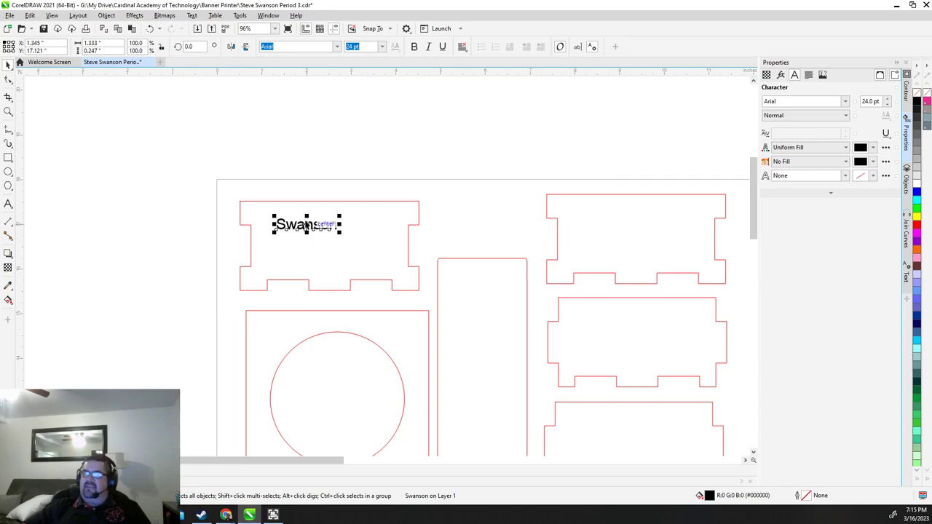
left_click_drag(307, 226, 649, 228)
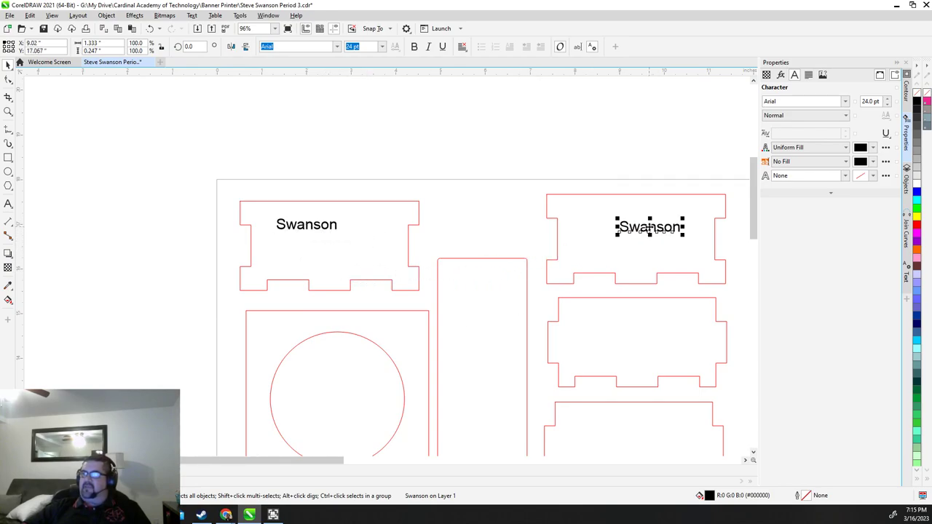
Place further copies of the surname in the tall rectangle and the middle right panel
right_click(650, 228)
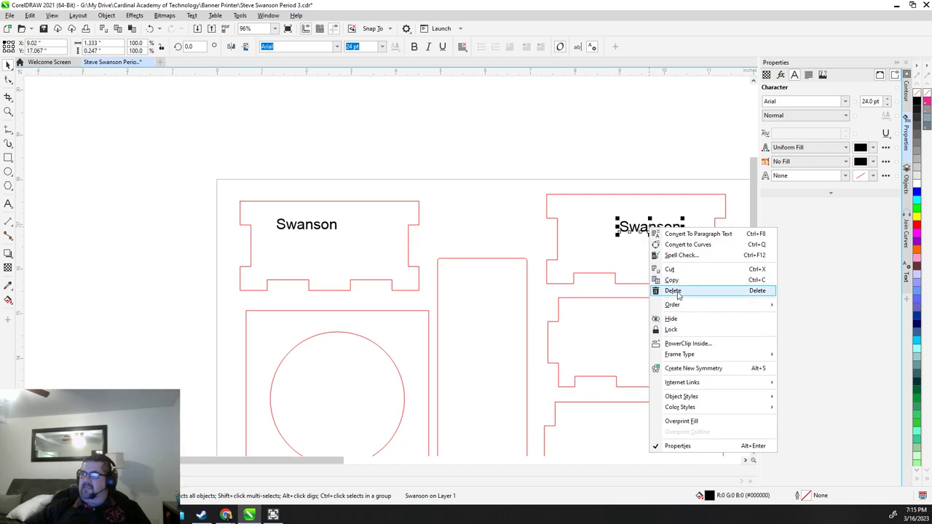
right_click(536, 131)
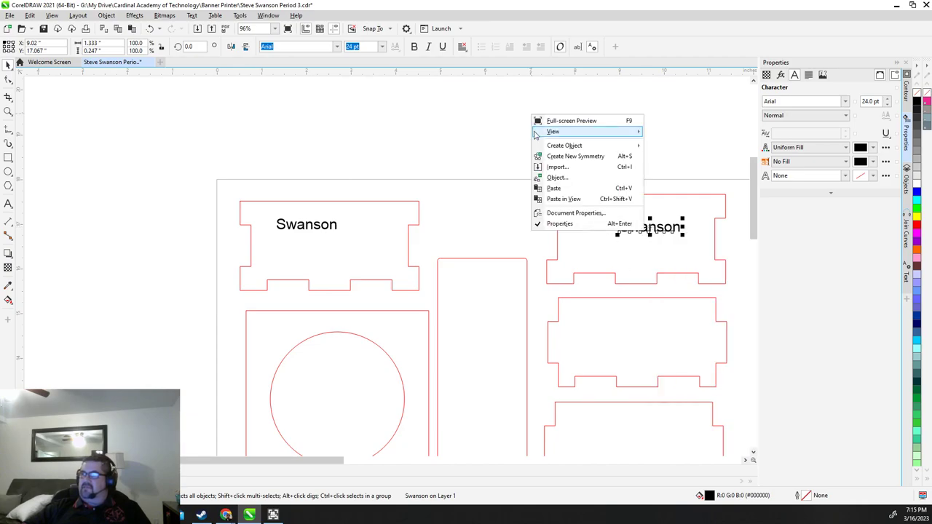
left_click(474, 210)
key("ctrl+z")
left_click_drag(289, 219, 488, 370)
right_click(445, 131)
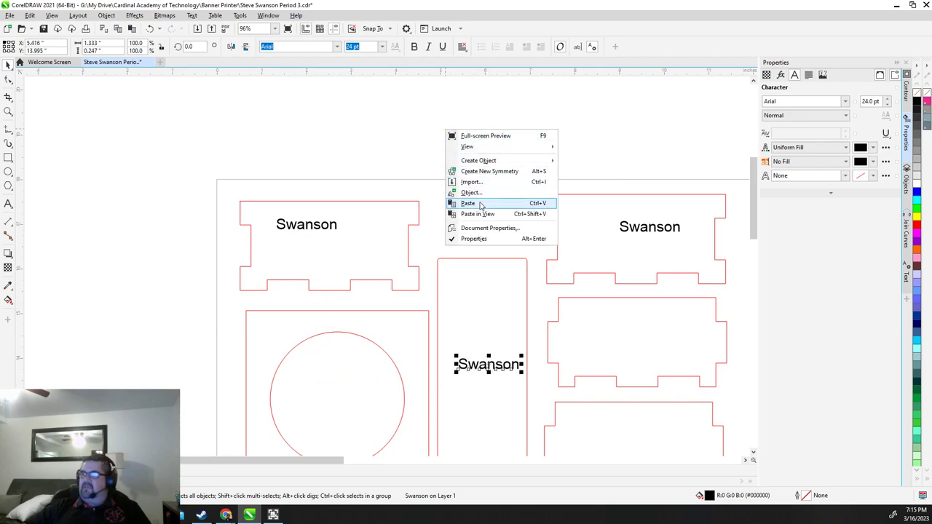
left_click(479, 204)
left_click_drag(318, 227, 631, 334)
Paste a final surname copy into the bottom panel and bring the whole layout into view
right_click(472, 149)
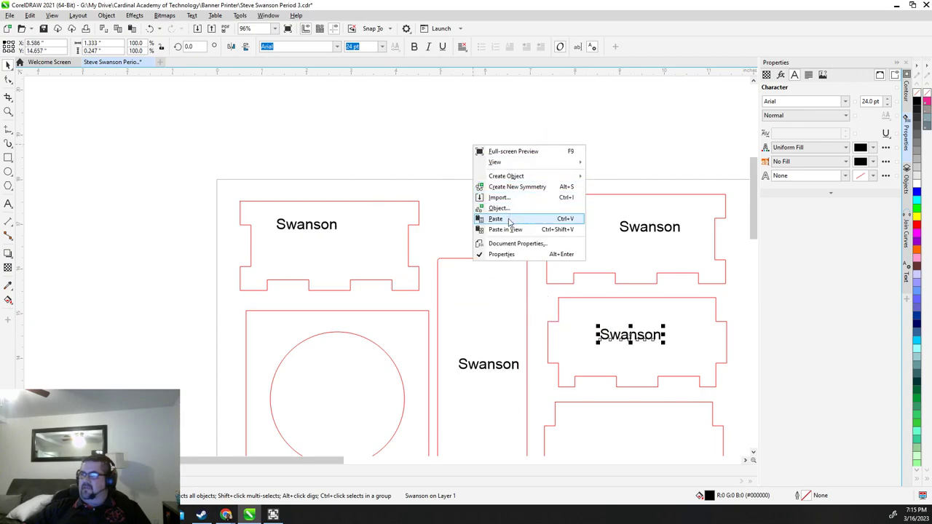
left_click(480, 208)
left_click_drag(306, 232, 631, 439)
scroll(435, 206, "down", 1)
scroll(436, 204, "down", 2)
left_click_drag(443, 168, 289, 133)
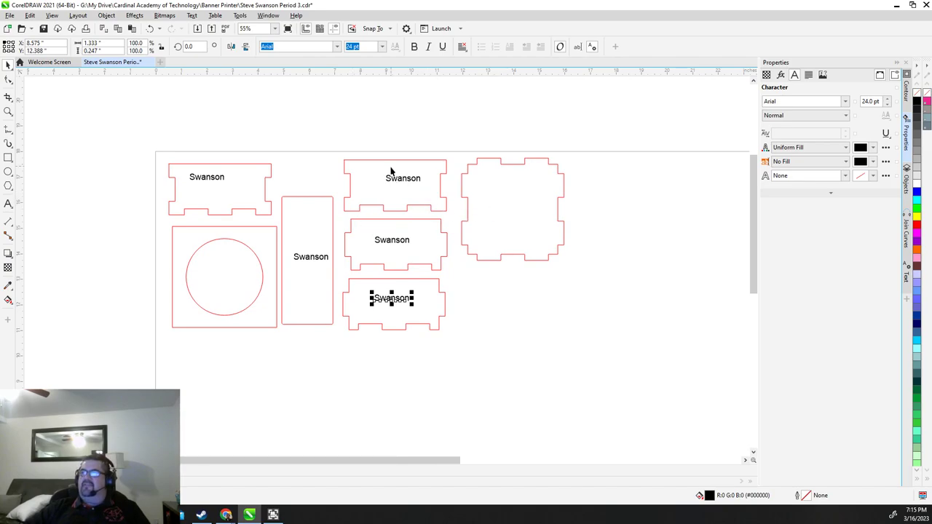
left_click(388, 176)
left_click(214, 120)
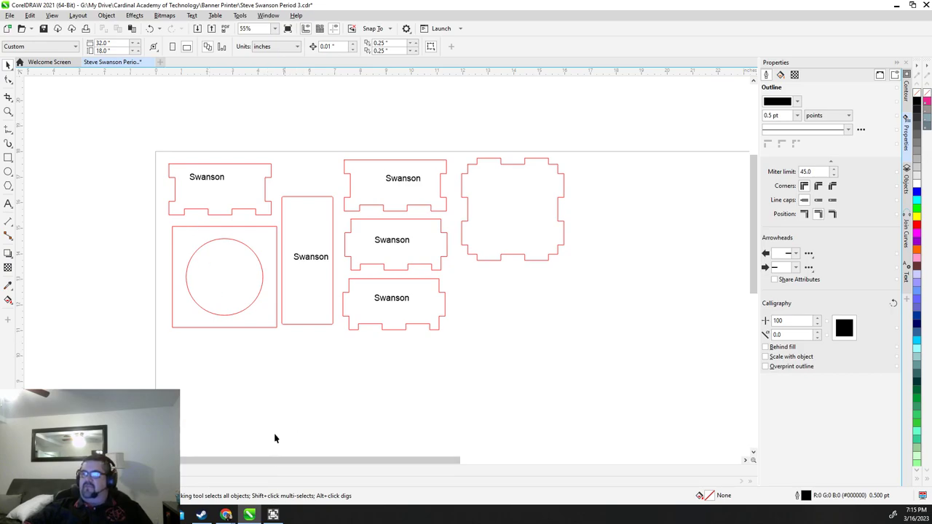
scroll(386, 267, "up", 2)
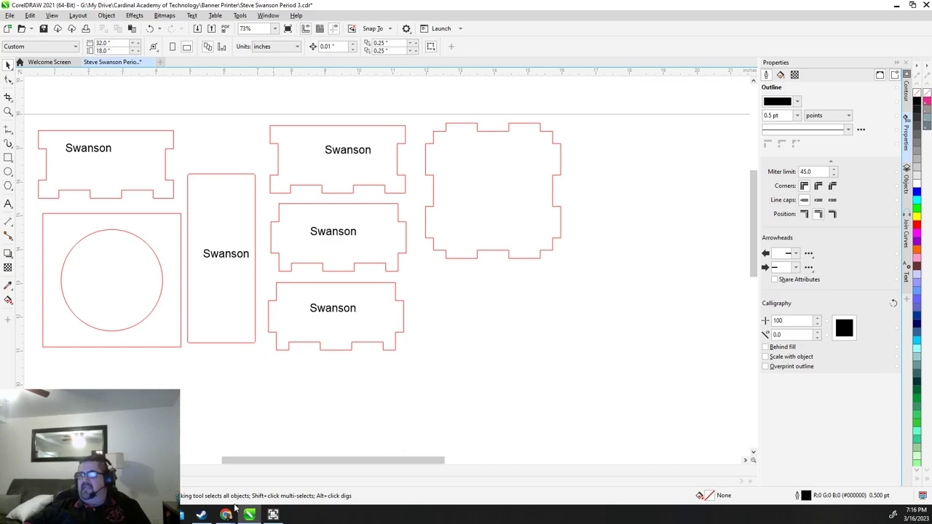
mouse_move(225, 514)
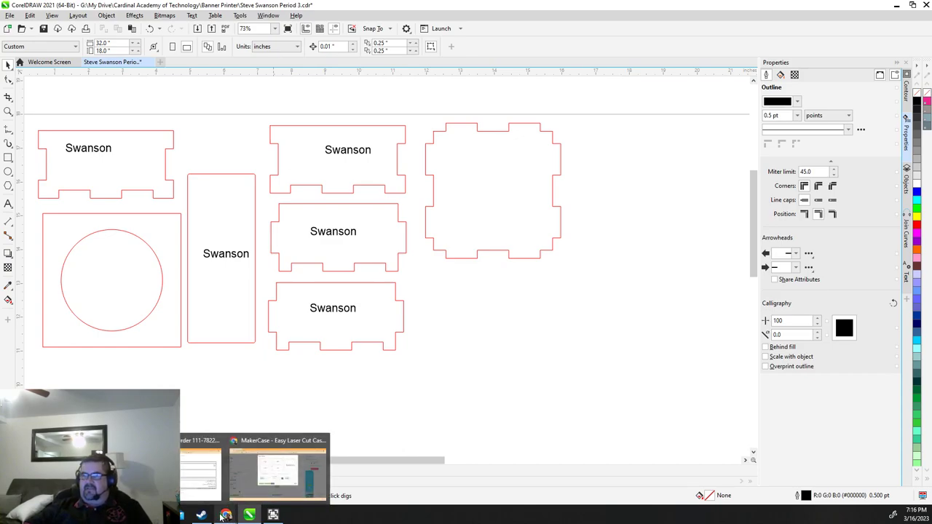